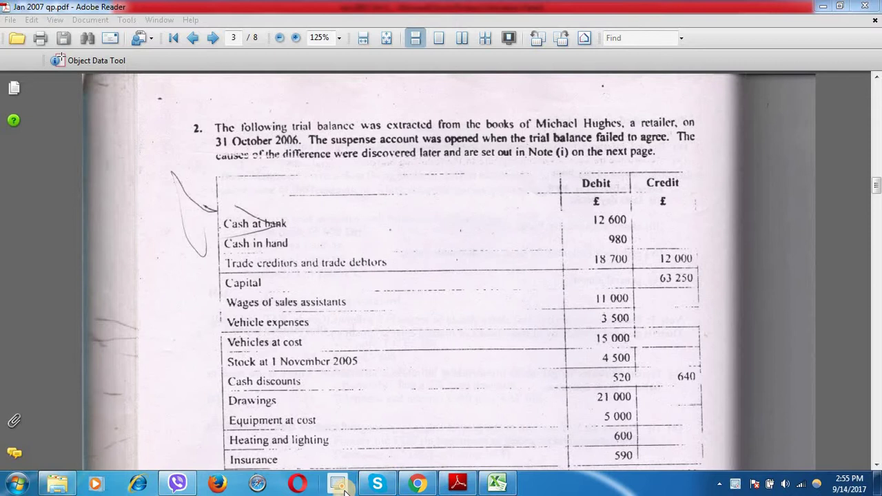
Read question 2's trial balance and the adjustment notes (i) to (iv) in the Jan 2007 question paper.
{"action": "left_click", "coordinate": [338, 484]}
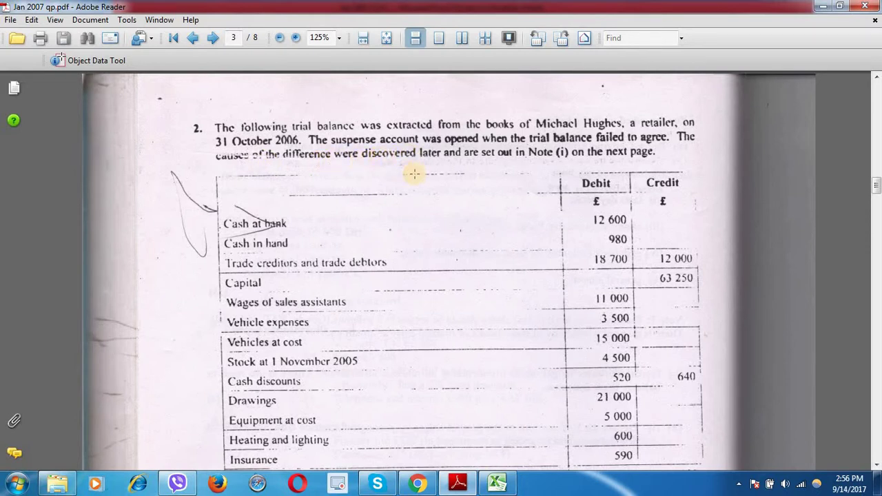
{"action": "scroll", "coordinate": [411, 259], "scroll_direction": "down", "scroll_amount": 5}
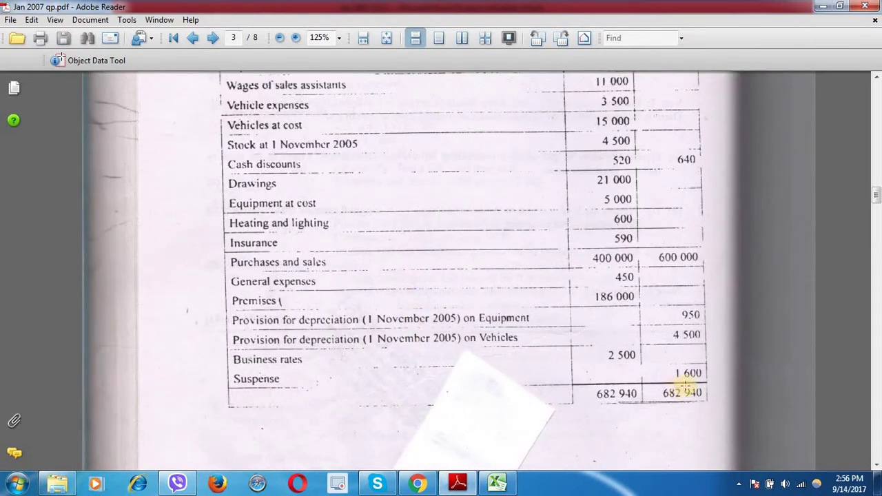
{"action": "scroll", "coordinate": [586, 372], "scroll_direction": "down", "scroll_amount": 10}
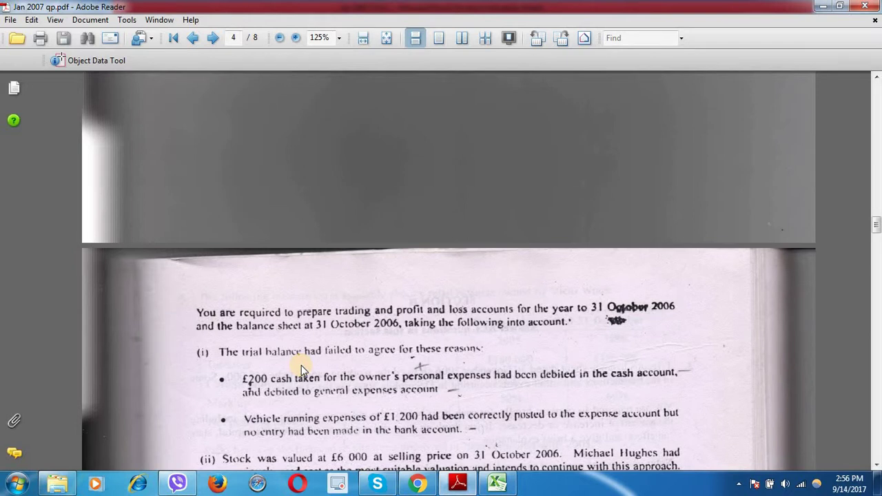
{"action": "scroll", "coordinate": [301, 366], "scroll_direction": "down", "scroll_amount": 1}
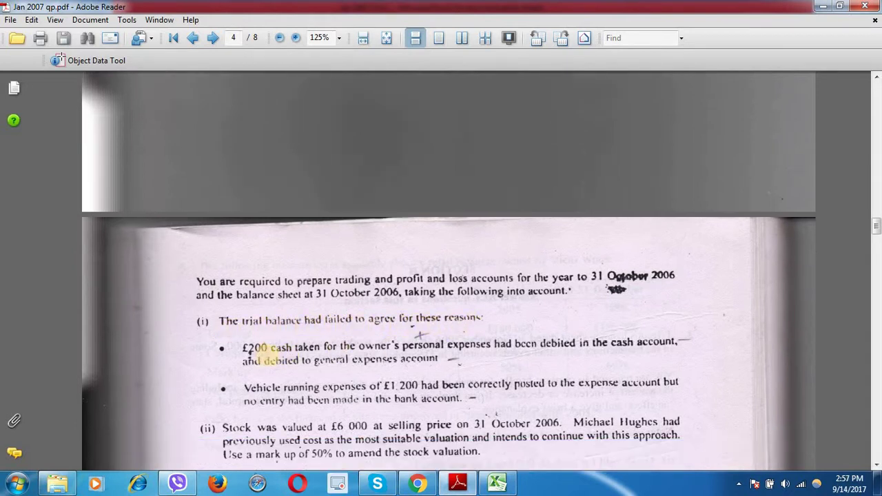
{"action": "scroll", "coordinate": [279, 349], "scroll_direction": "down", "scroll_amount": 1}
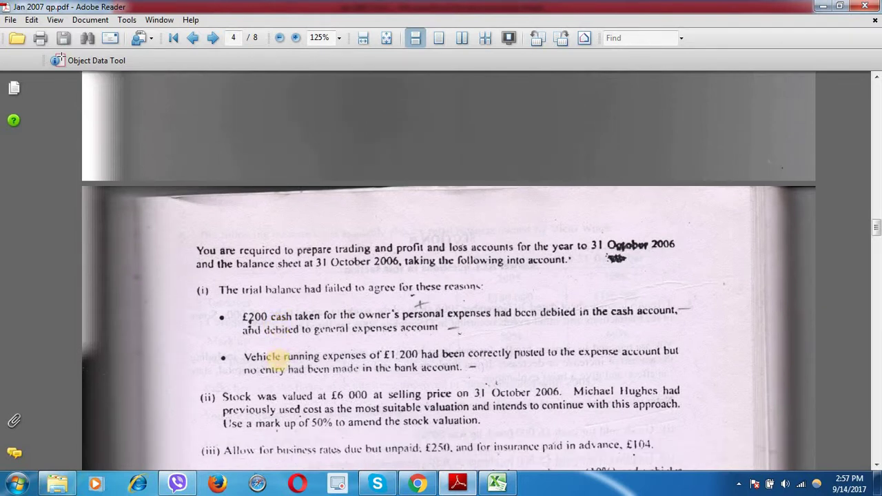
{"action": "scroll", "coordinate": [272, 356], "scroll_direction": "down", "scroll_amount": 3}
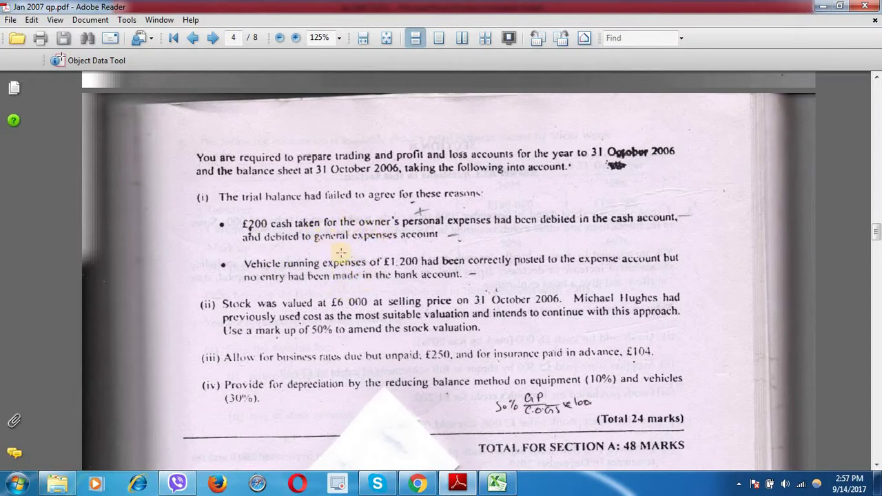
Switch to the Excel workbook and review the Suspense sheet's explanation of reversing and correcting the 200 cash entry, rows 1 to 11.
{"action": "left_click", "coordinate": [497, 483]}
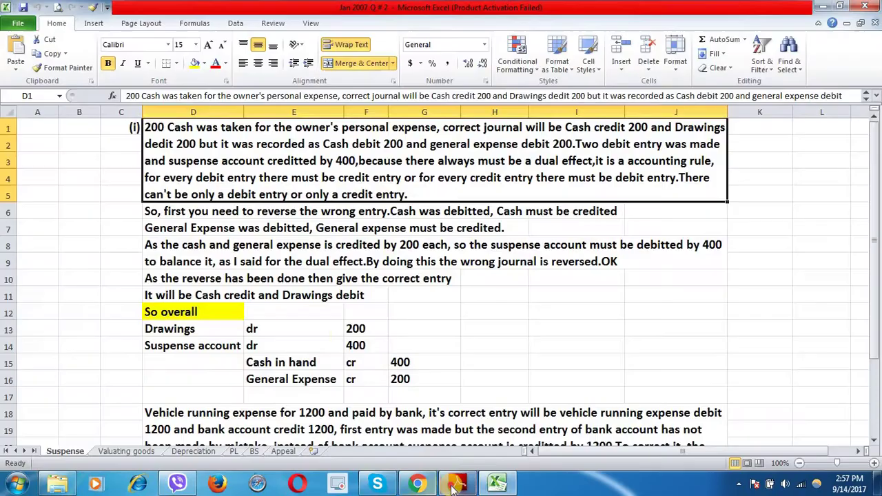
{"action": "left_click", "coordinate": [457, 483]}
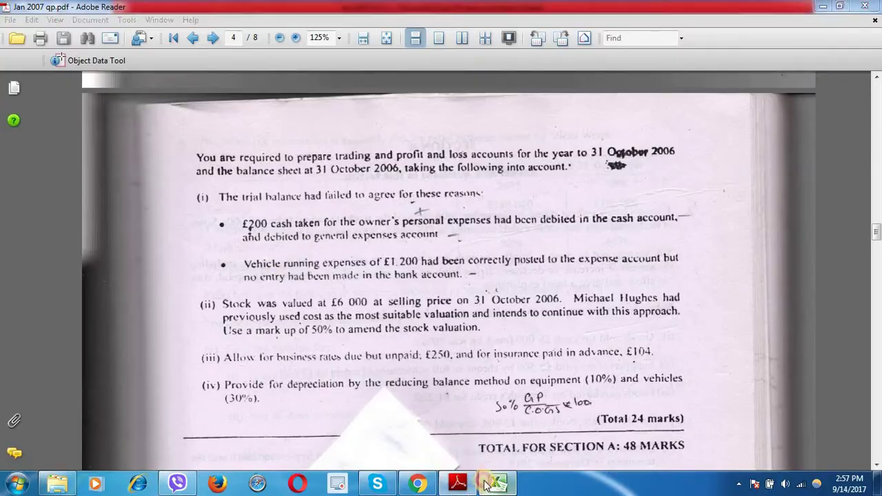
{"action": "left_click", "coordinate": [497, 483]}
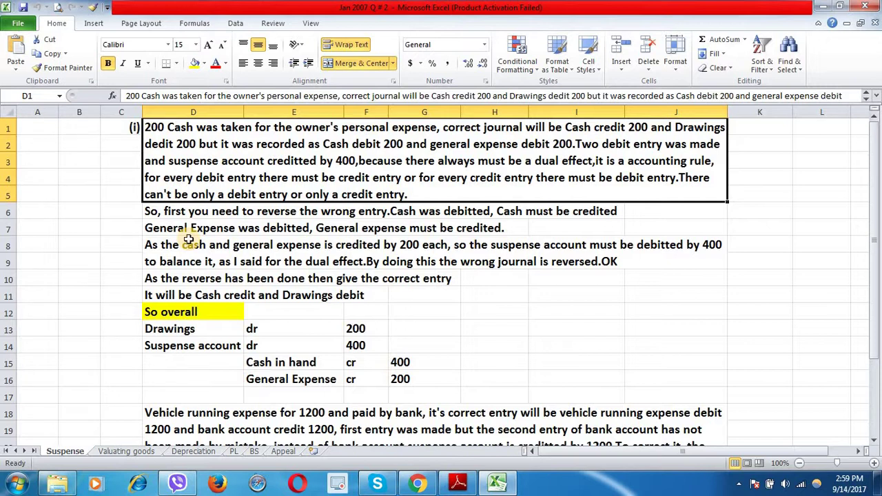
{"action": "left_click", "coordinate": [169, 211]}
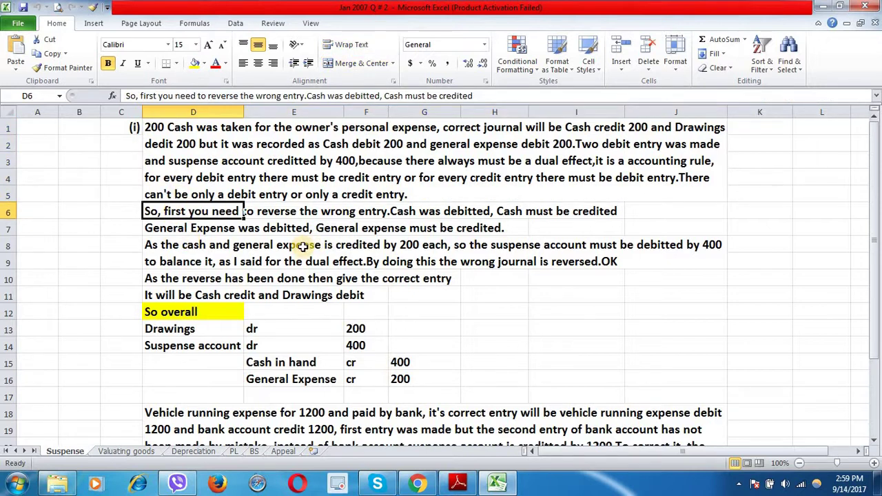
{"action": "left_click", "coordinate": [171, 228]}
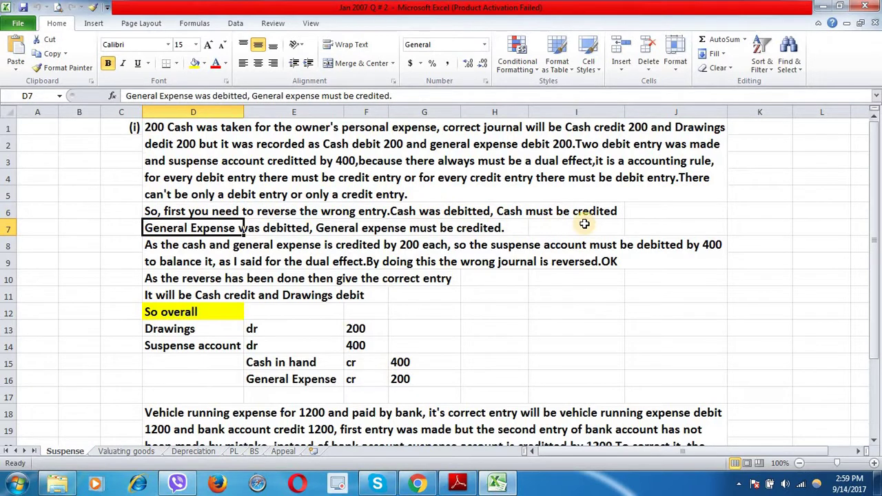
{"action": "left_click", "coordinate": [293, 256]}
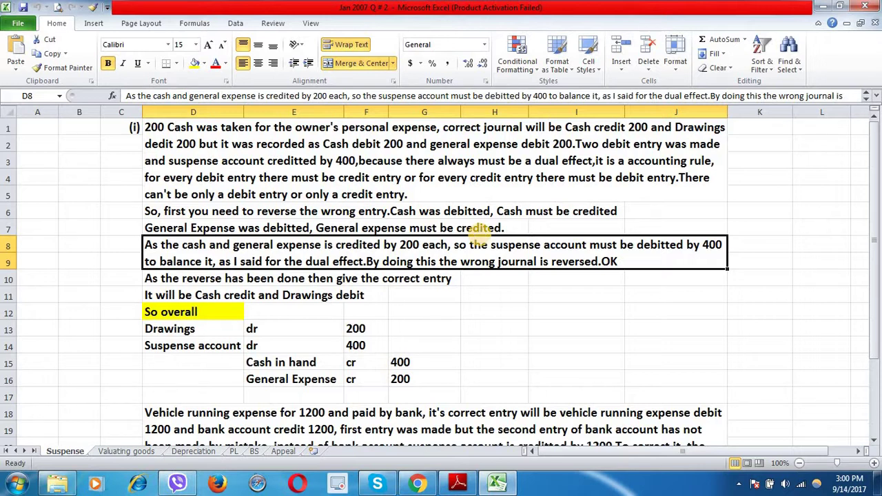
{"action": "key", "text": "Down"}
{"action": "key", "text": "Down"}
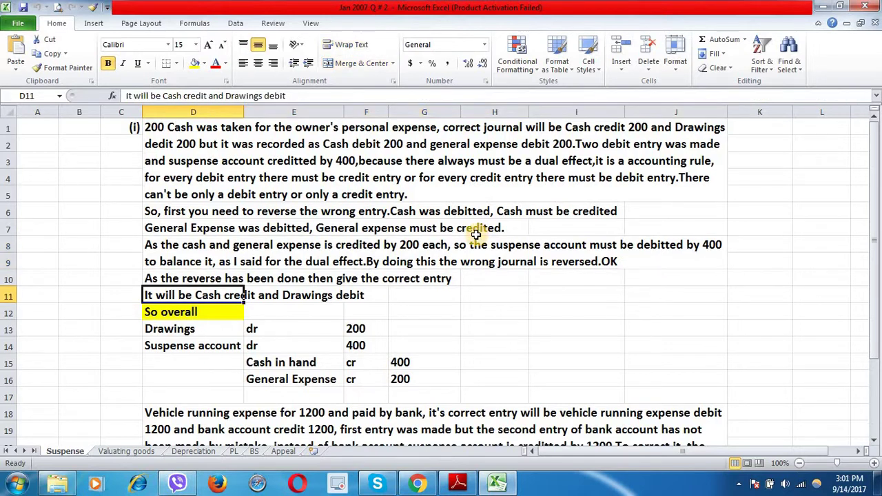
{"action": "left_click", "coordinate": [212, 279]}
{"action": "left_click", "coordinate": [206, 295]}
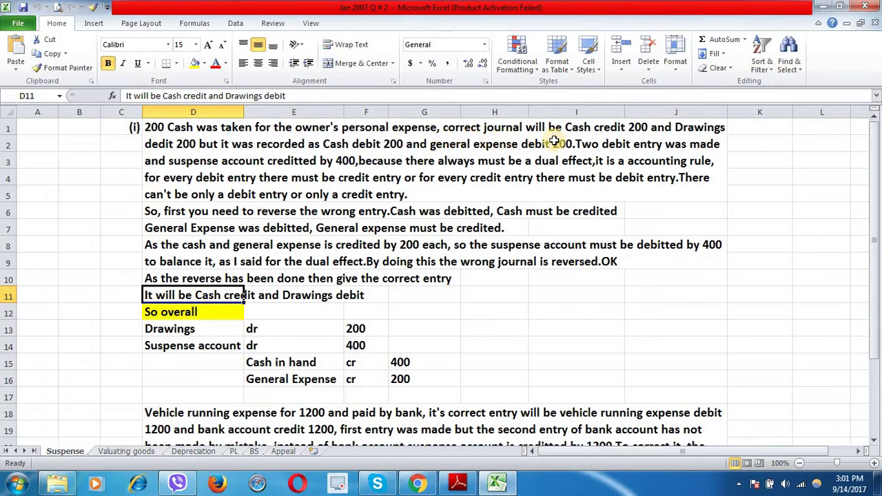
Examine the Drawings debit line under the first "So overall" heading and compare it with the explanation above.
{"action": "scroll", "coordinate": [221, 267], "scroll_direction": "down", "scroll_amount": 1}
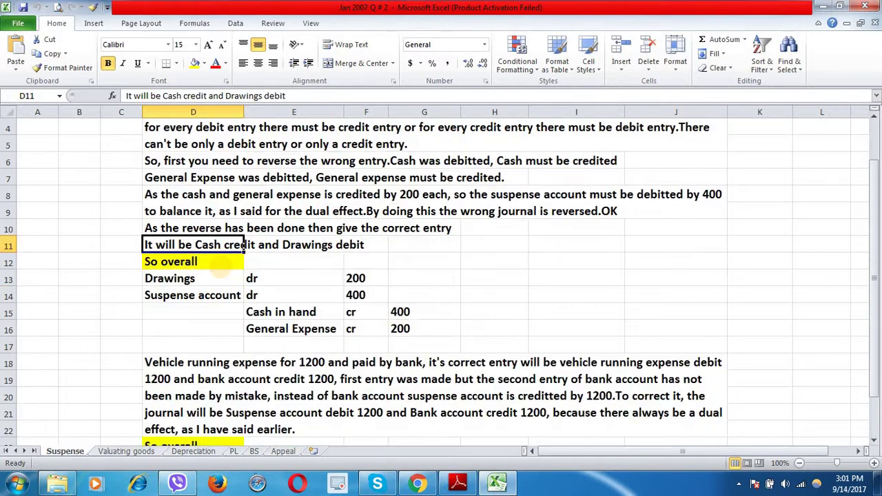
{"action": "left_click", "coordinate": [221, 266]}
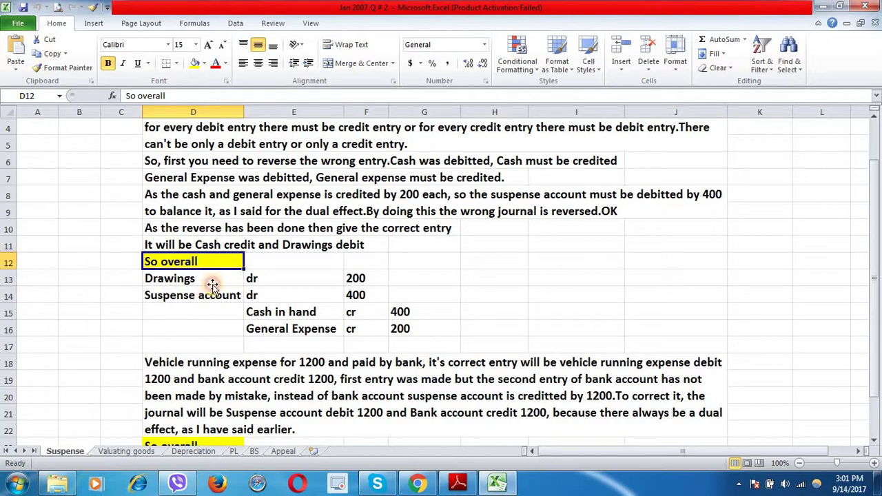
{"action": "left_click", "coordinate": [211, 283]}
{"action": "left_click", "coordinate": [254, 277]}
{"action": "left_click", "coordinate": [354, 277]}
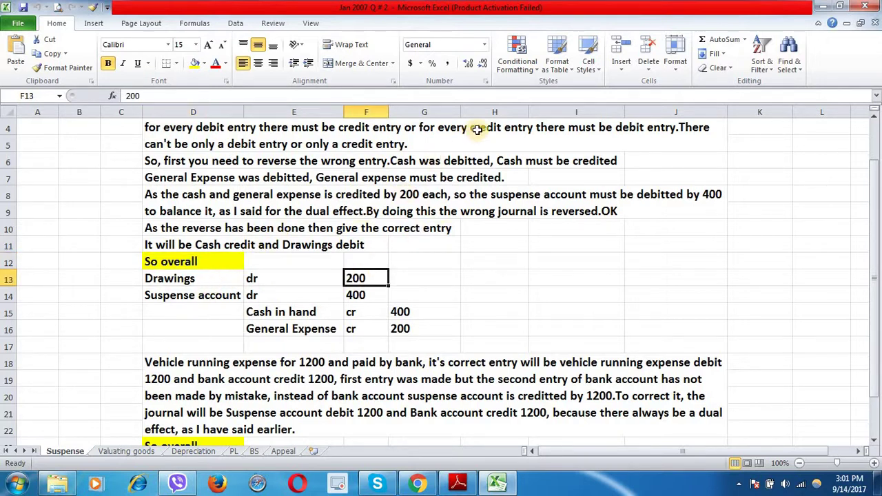
{"action": "scroll", "coordinate": [482, 135], "scroll_direction": "up", "scroll_amount": 1}
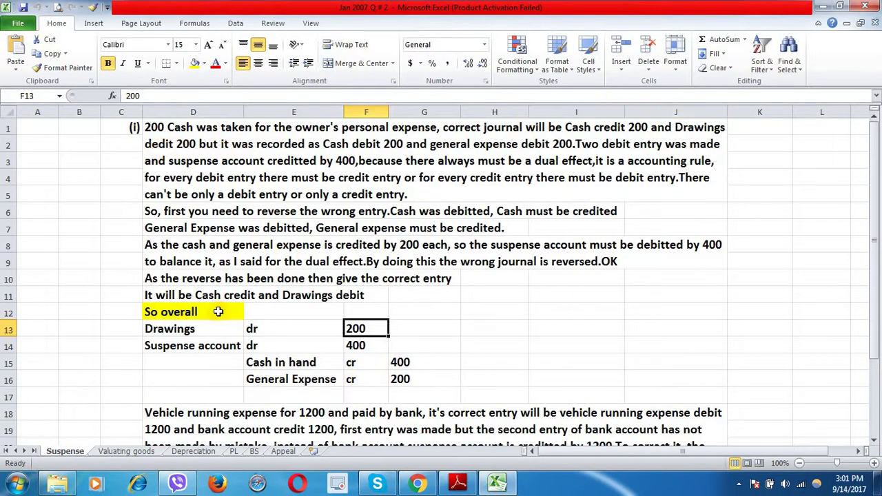
Examine the Suspense account debit line in row 14 and compare it with the balancing explanation in rows 8 and 9.
{"action": "left_click", "coordinate": [207, 347]}
{"action": "left_click", "coordinate": [283, 346]}
{"action": "left_click", "coordinate": [355, 346]}
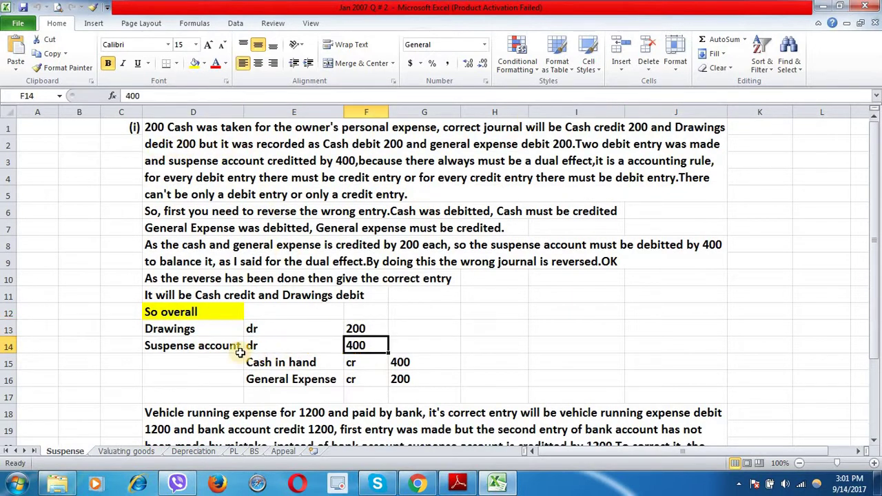
{"action": "left_click", "coordinate": [226, 347]}
{"action": "left_click", "coordinate": [224, 261]}
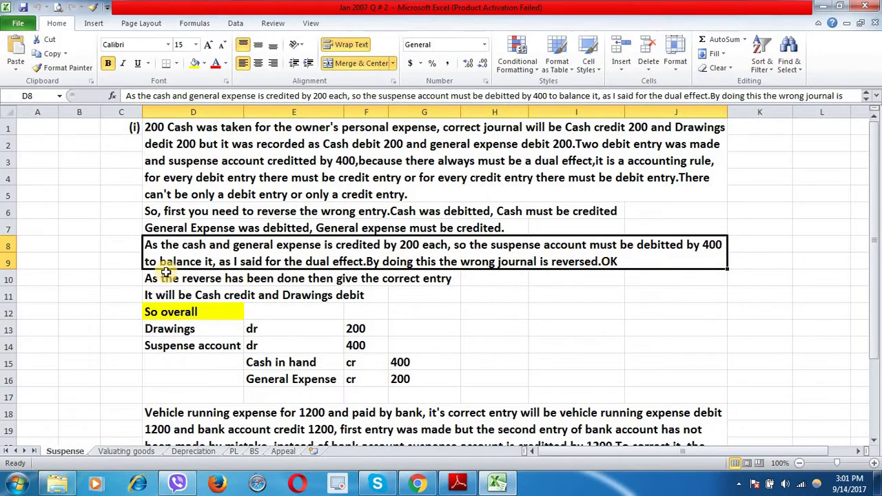
{"action": "left_click", "coordinate": [283, 344]}
Examine the Cash in hand credit in row 15 and trace its amount to the wrong-entry and reversal explanations in rows 1 to 6.
{"action": "left_click", "coordinate": [331, 363]}
{"action": "left_click", "coordinate": [360, 361]}
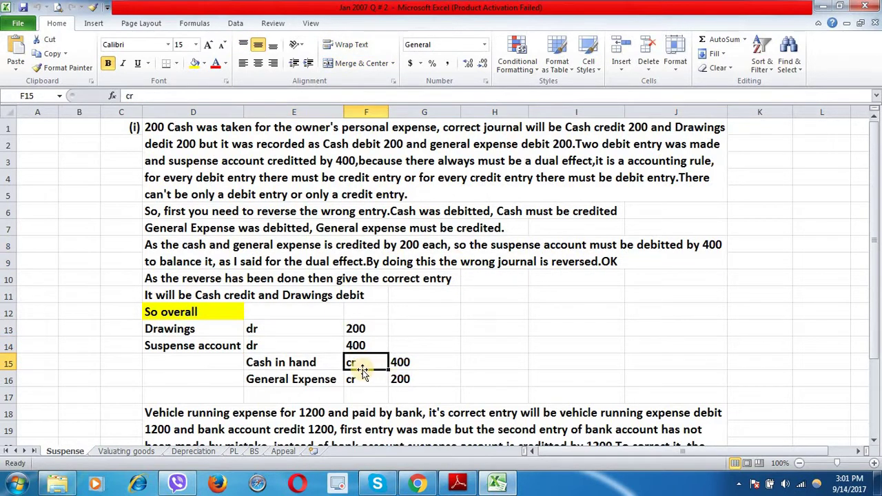
{"action": "left_click", "coordinate": [422, 364]}
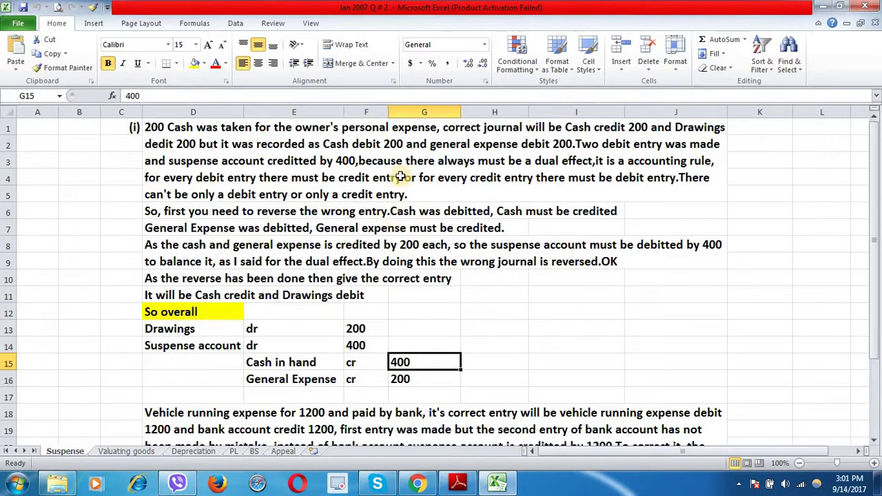
{"action": "left_click", "coordinate": [407, 155]}
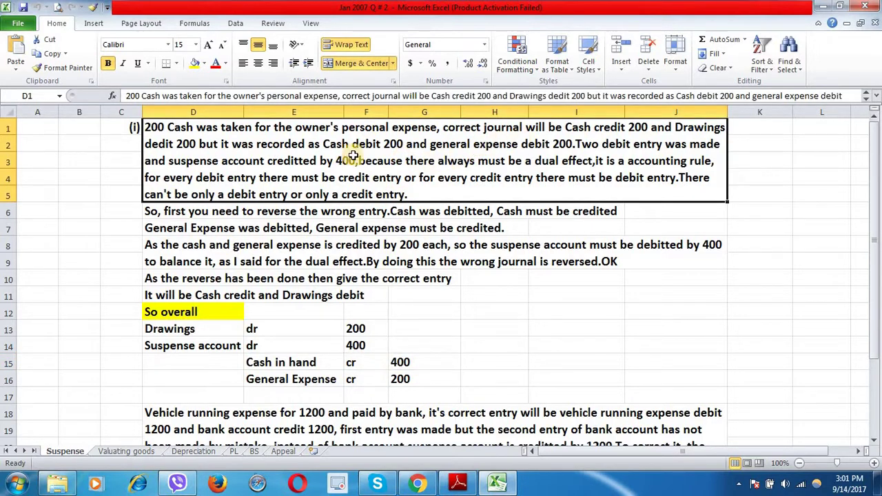
{"action": "left_click", "coordinate": [252, 212]}
{"action": "left_click", "coordinate": [196, 216]}
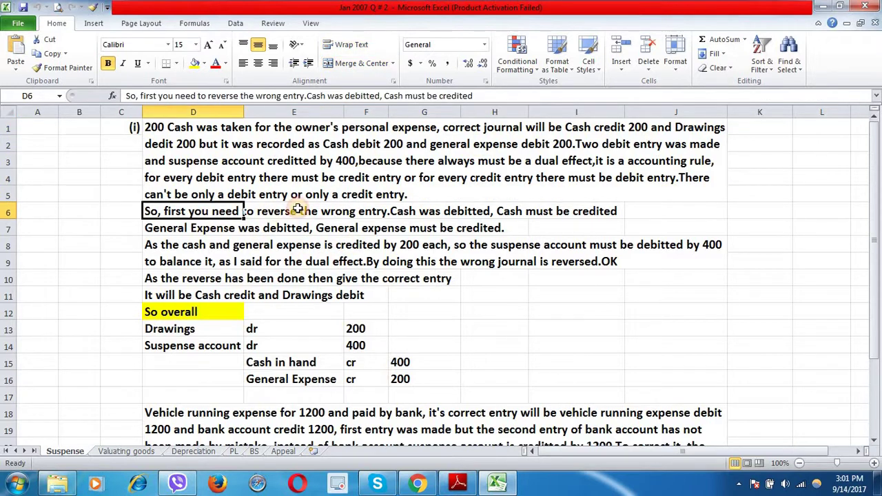
{"action": "left_click", "coordinate": [359, 176]}
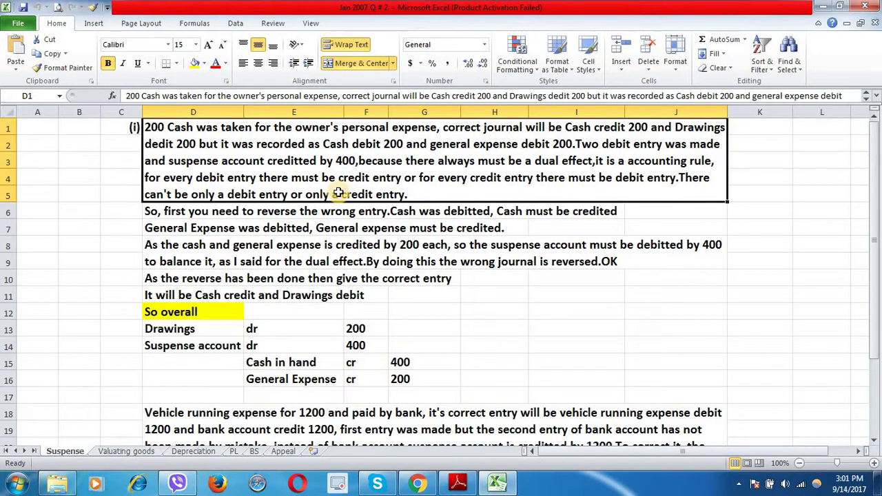
{"action": "left_click", "coordinate": [173, 210]}
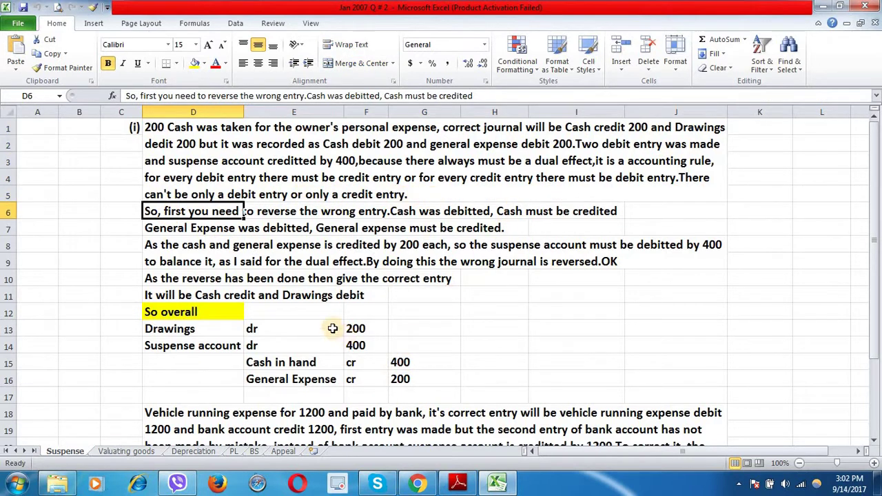
{"action": "left_click", "coordinate": [362, 173]}
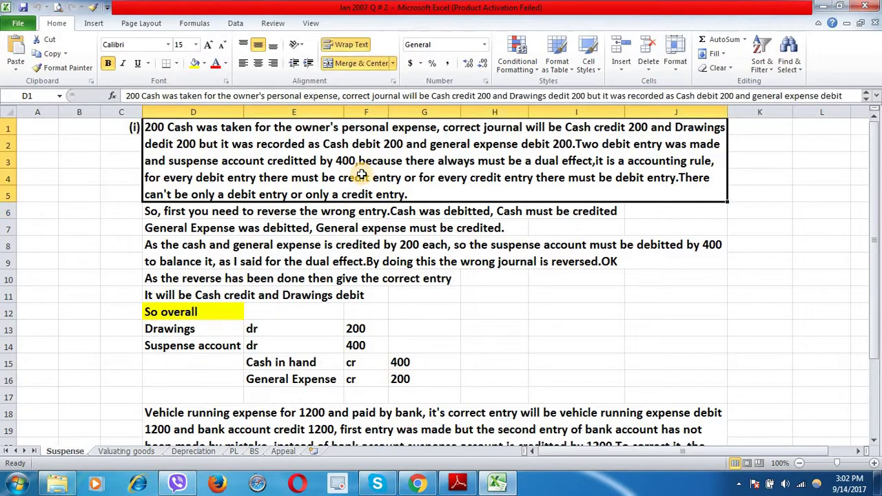
{"action": "left_click", "coordinate": [412, 363]}
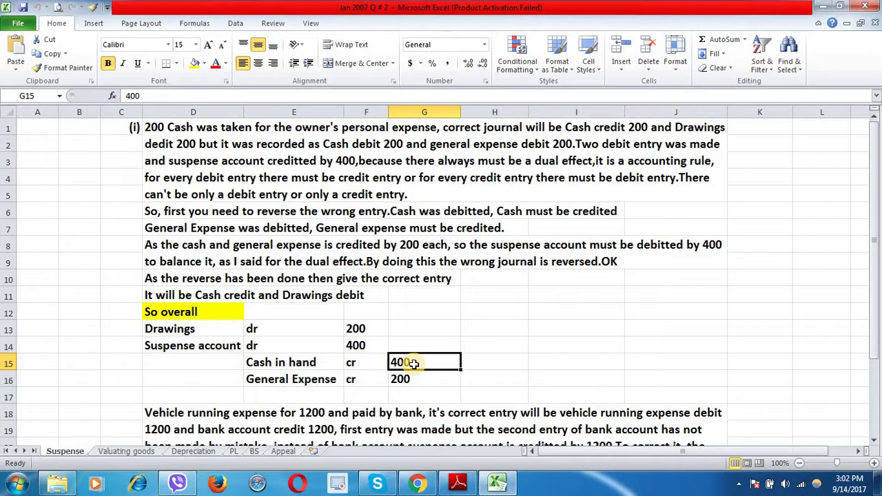
Examine the General Expense credit line in row 16 and compare it with the reversal note in row 7.
{"action": "left_click", "coordinate": [308, 379]}
{"action": "left_click", "coordinate": [377, 382]}
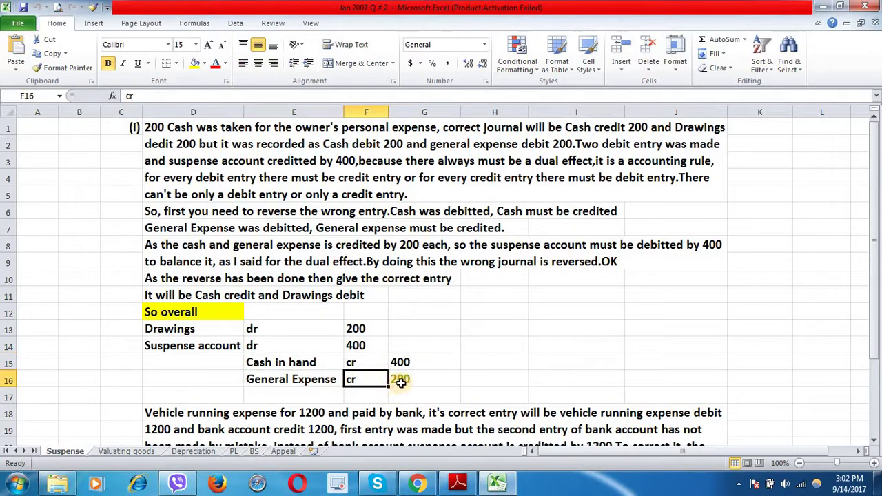
{"action": "left_click", "coordinate": [401, 381]}
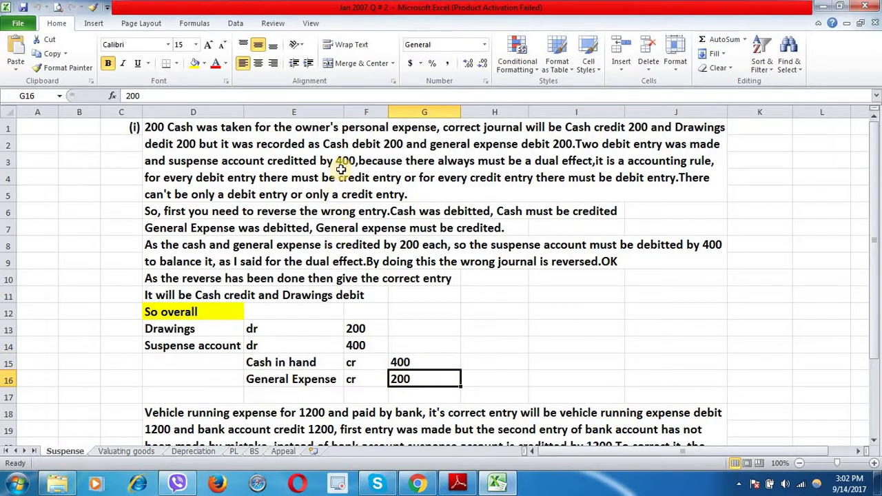
{"action": "left_click", "coordinate": [237, 228]}
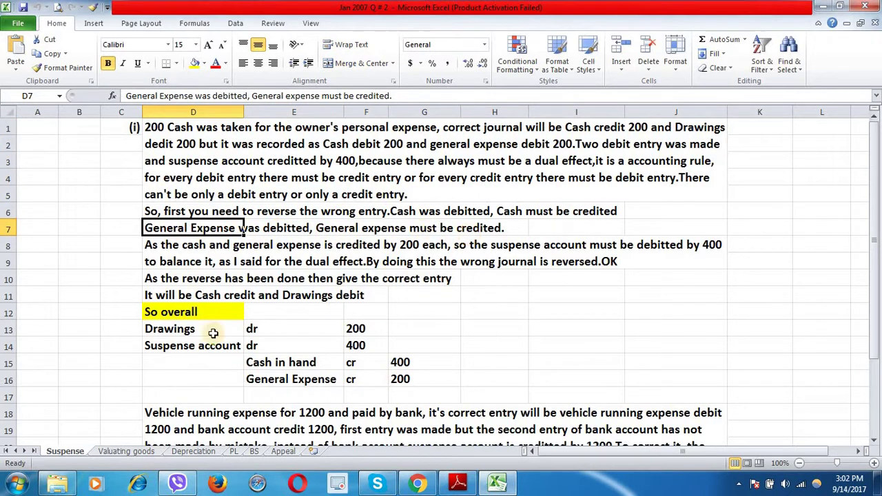
Reread the vehicle running expenses note in the Adobe Reader question paper and review its explanation in the Excel Suspense sheet, rows 18 to 22.
{"action": "key", "text": "alt+Tab"}
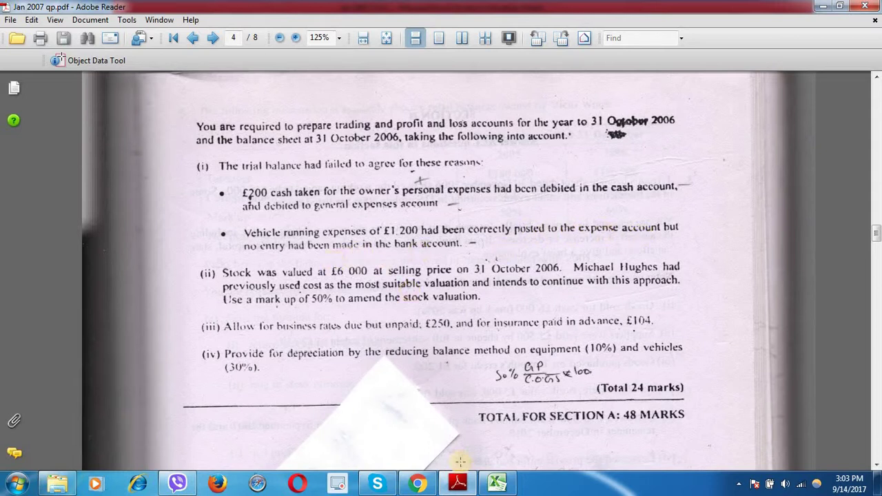
{"action": "left_click", "coordinate": [497, 483]}
{"action": "scroll", "coordinate": [227, 255], "scroll_direction": "down", "scroll_amount": 4}
{"action": "left_click", "coordinate": [227, 256]}
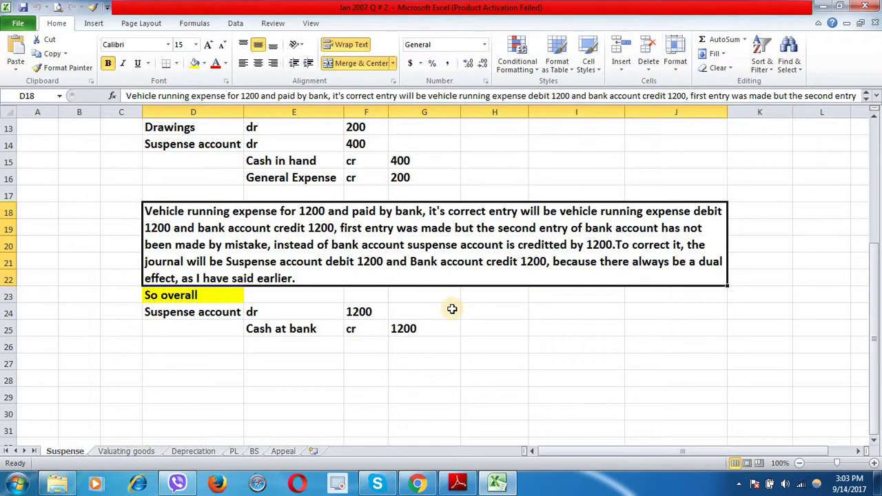
Examine the correcting journal in rows 24 and 25, covering the Suspense account debit and the Cash at bank credit.
{"action": "left_click", "coordinate": [220, 314]}
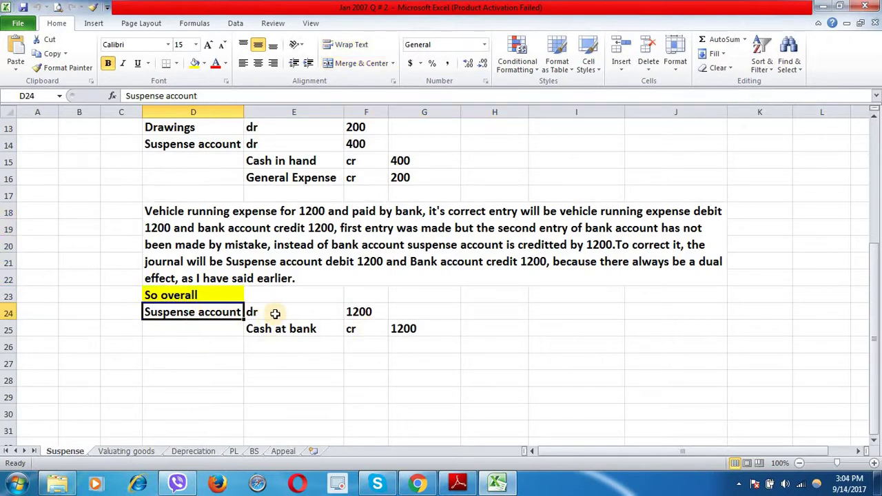
{"action": "left_click", "coordinate": [303, 313]}
{"action": "left_click", "coordinate": [358, 313]}
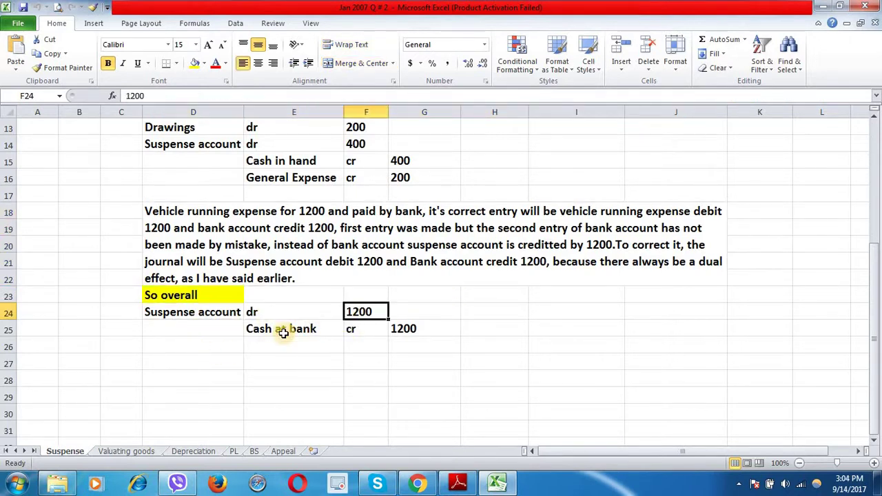
{"action": "left_click", "coordinate": [283, 332]}
{"action": "left_click", "coordinate": [350, 332]}
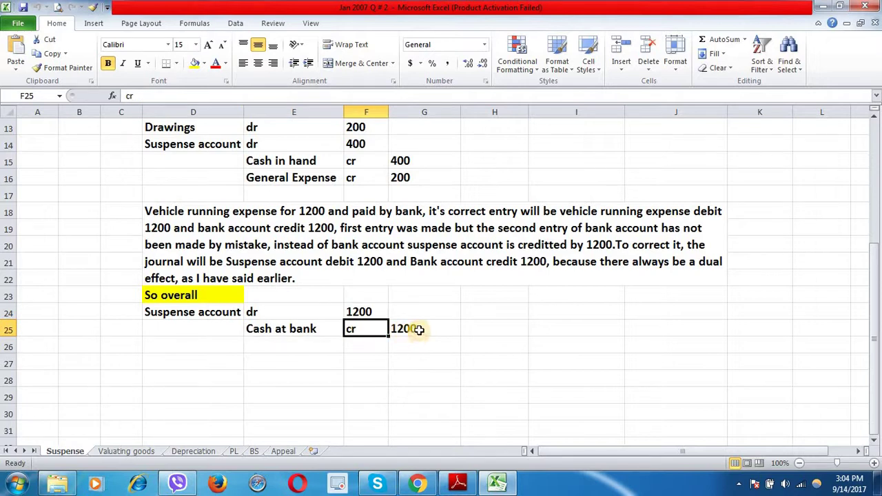
{"action": "left_click", "coordinate": [416, 329]}
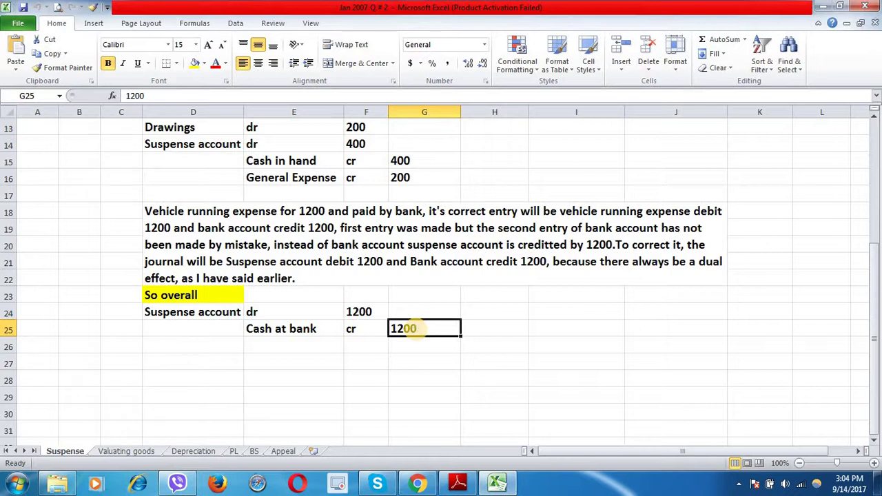
Read stock valuation note (ii) in the Adobe Reader question paper, and review rows 1 to 5 of the Excel Valuating goods sheet.
{"action": "left_click", "coordinate": [458, 482]}
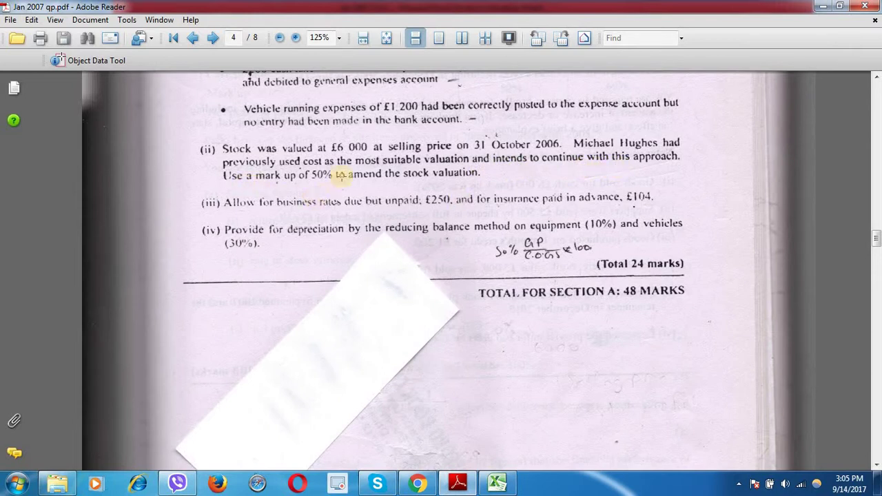
{"action": "key", "text": "alt+Tab"}
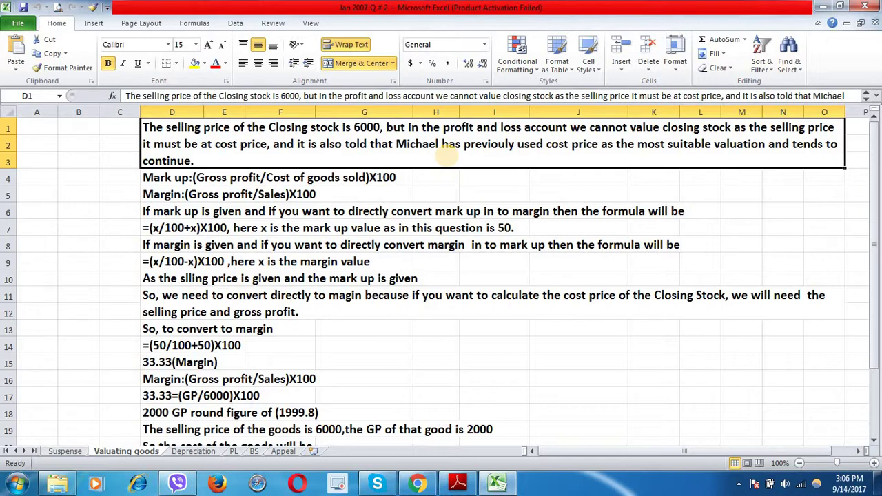
{"action": "key", "text": "Down"}
{"action": "key", "text": "Down"}
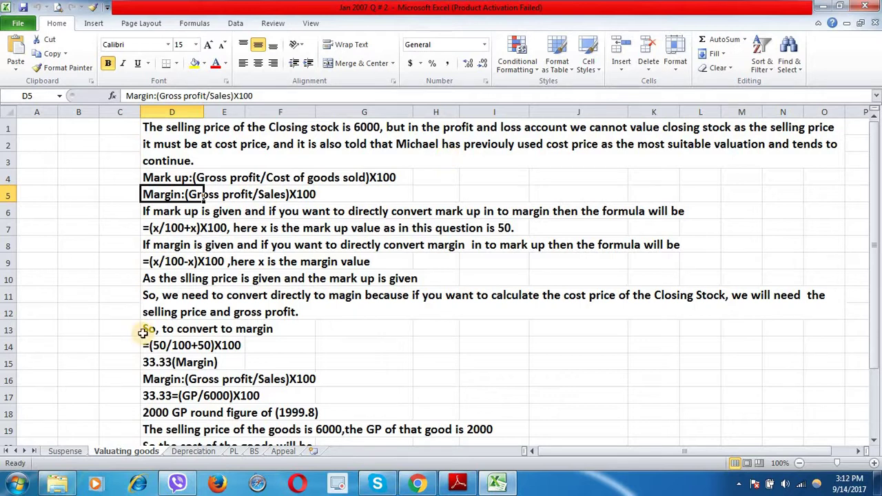
Read the formulas in rows 6 to 9 for converting between mark up and margin, and the given information in row 10.
{"action": "key", "text": "Down"}
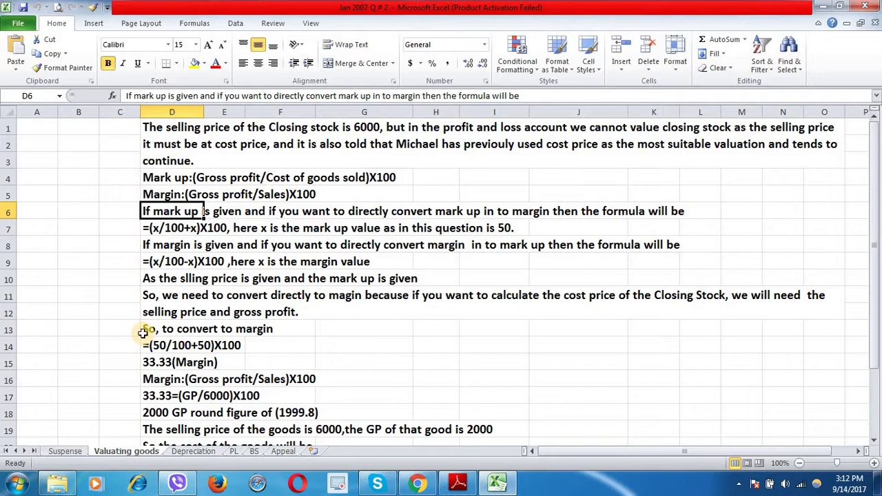
{"action": "key", "text": "Down"}
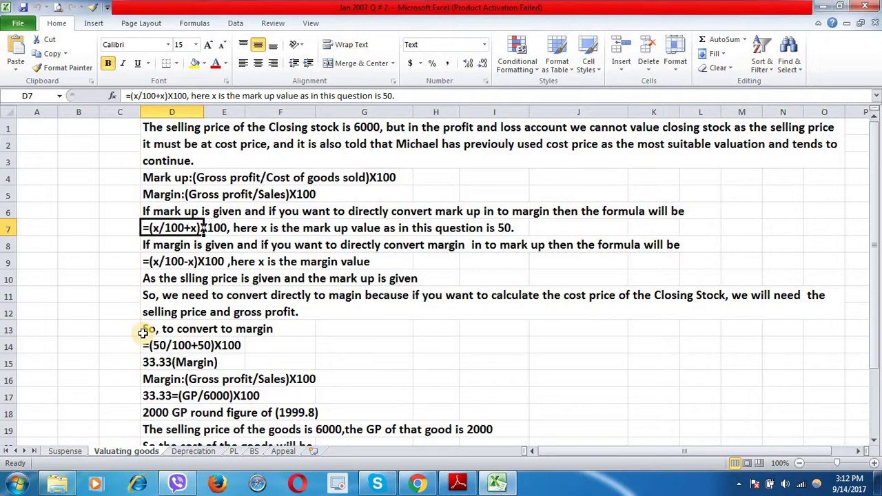
{"action": "key", "text": "Down"}
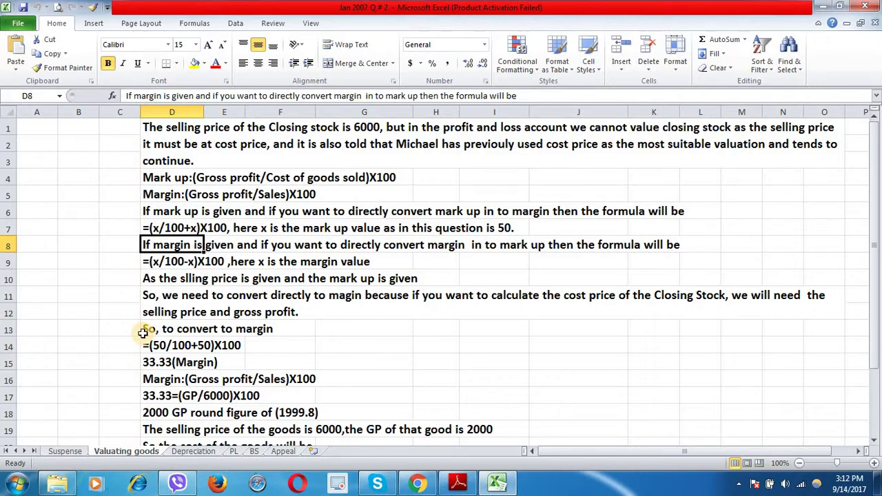
{"action": "key", "text": "Down"}
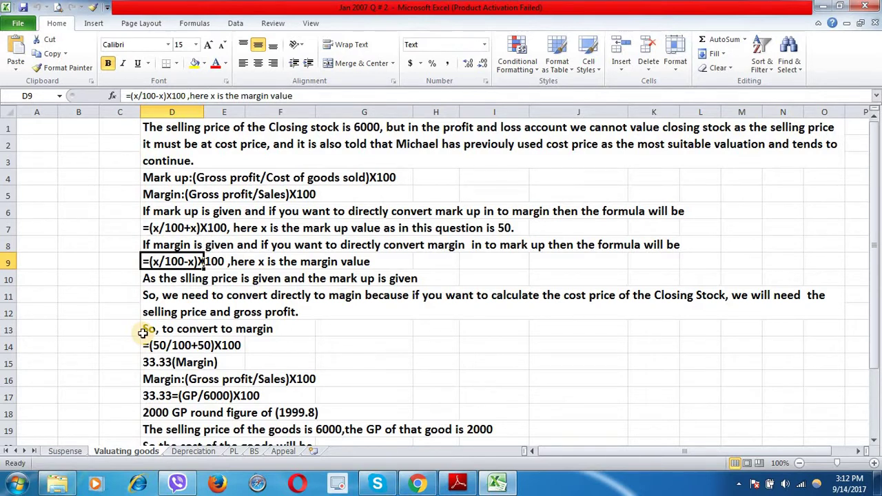
{"action": "key", "text": "Down"}
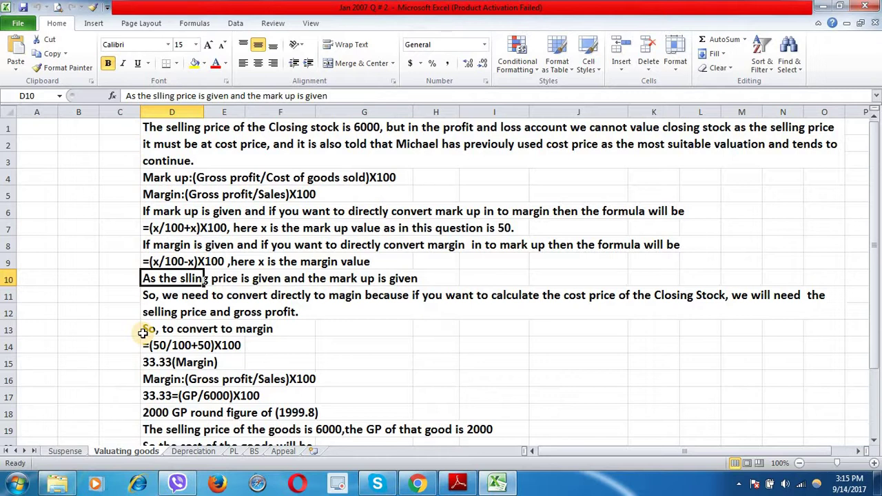
Go back to the margin definition in row 5 and reread the mark up to margin conversion in rows 6 to 8.
{"action": "key", "text": "Up"}
{"action": "key", "text": "Up"}
{"action": "key", "text": "Up"}
{"action": "key", "text": "Up"}
{"action": "key", "text": "Up"}
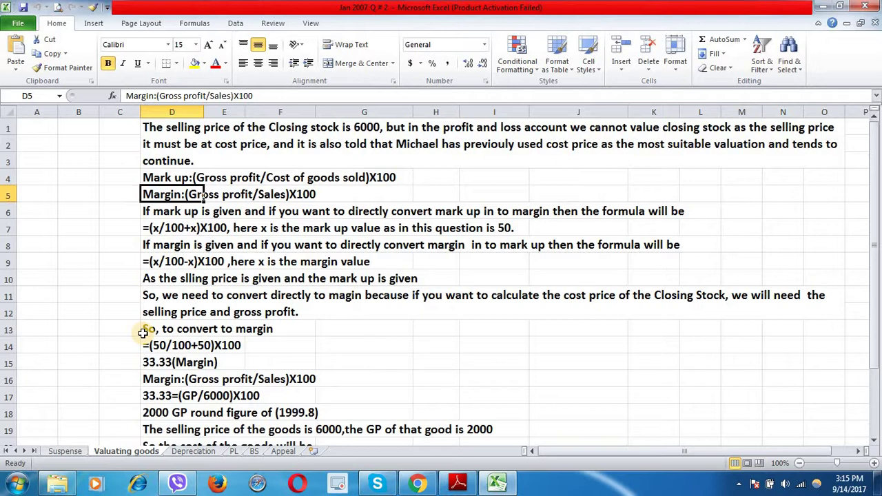
{"action": "key", "text": "Down"}
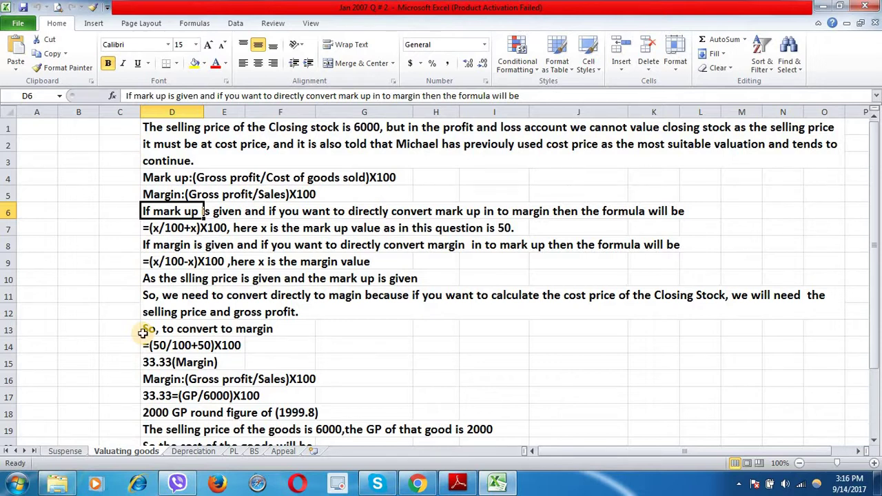
{"action": "key", "text": "Down"}
{"action": "key", "text": "Down"}
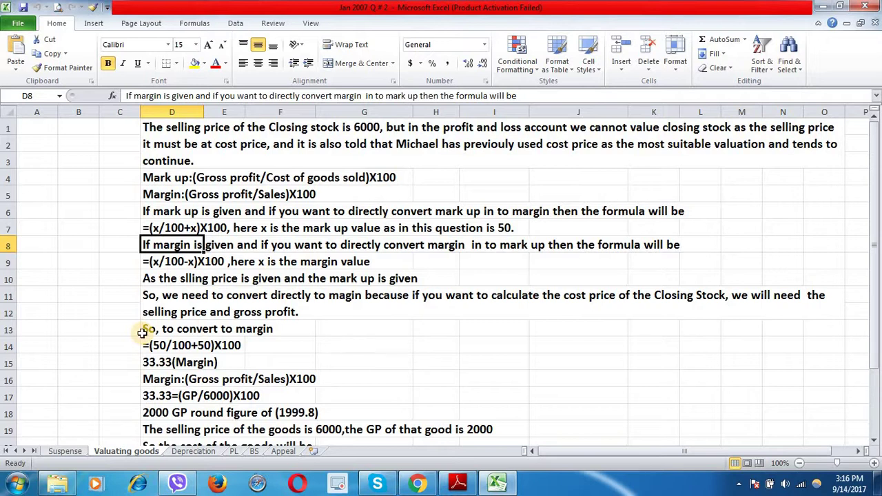
Return to the margin formula in row 5 and examine its gross profit and sales terms.
{"action": "key", "text": "Up"}
{"action": "key", "text": "Up"}
{"action": "key", "text": "Up"}
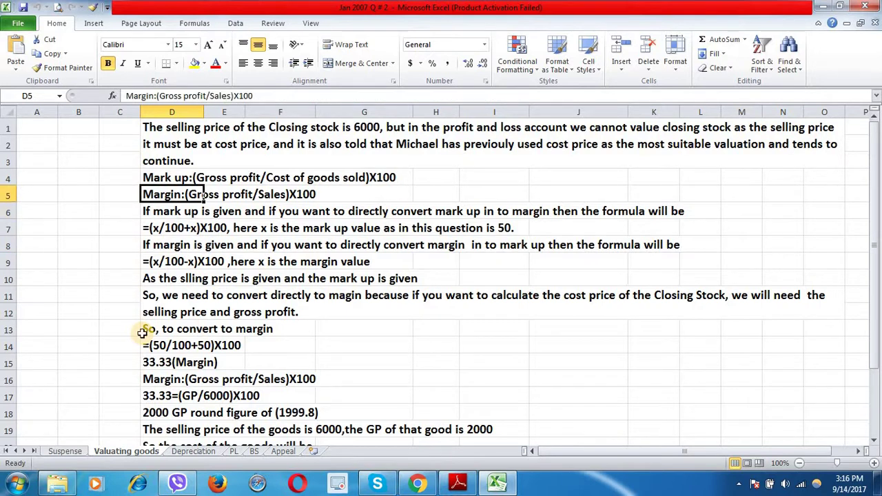
{"action": "key", "text": "Down"}
{"action": "key", "text": "Up"}
{"action": "key", "text": "Left"}
{"action": "key", "text": "Right"}
{"action": "key", "text": "Right"}
{"action": "key", "text": "Right"}
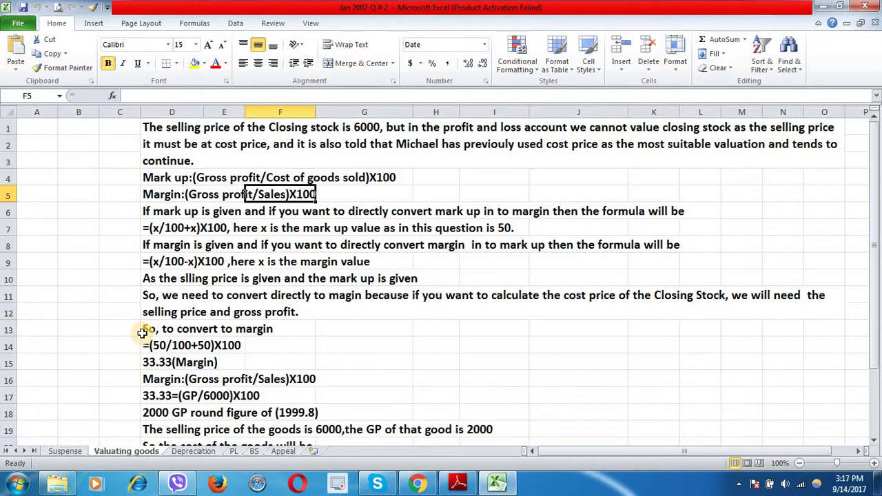
{"action": "key", "text": "Left"}
{"action": "key", "text": "Left"}
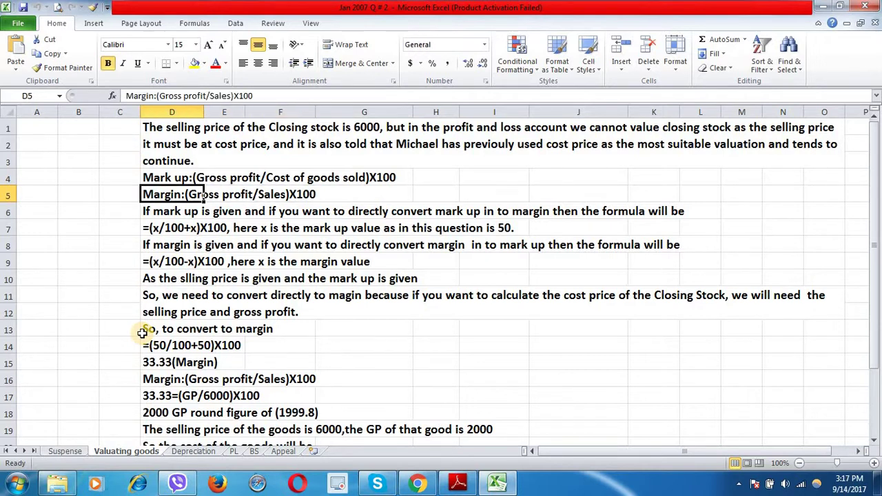
Follow the conversion notes down to rows 11 and 12 and read why the mark up must be converted to margin.
{"action": "key", "text": "Down"}
{"action": "key", "text": "Down"}
{"action": "key", "text": "Down"}
{"action": "key", "text": "Down"}
{"action": "key", "text": "Down"}
{"action": "key", "text": "Down"}
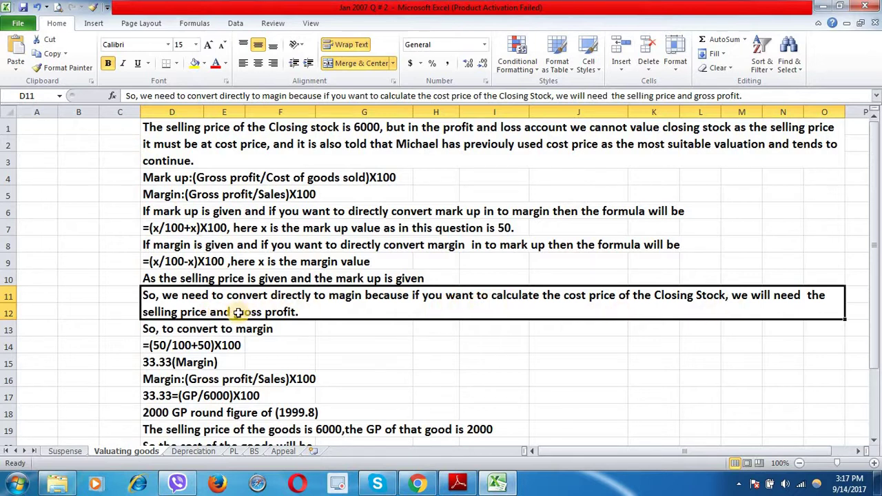
Review the worked mark up to margin conversion in rows 13 to 15 and its use in rows 16 and 17.
{"action": "left_click", "coordinate": [160, 334]}
{"action": "scroll", "coordinate": [159, 340], "scroll_direction": "down", "scroll_amount": 2}
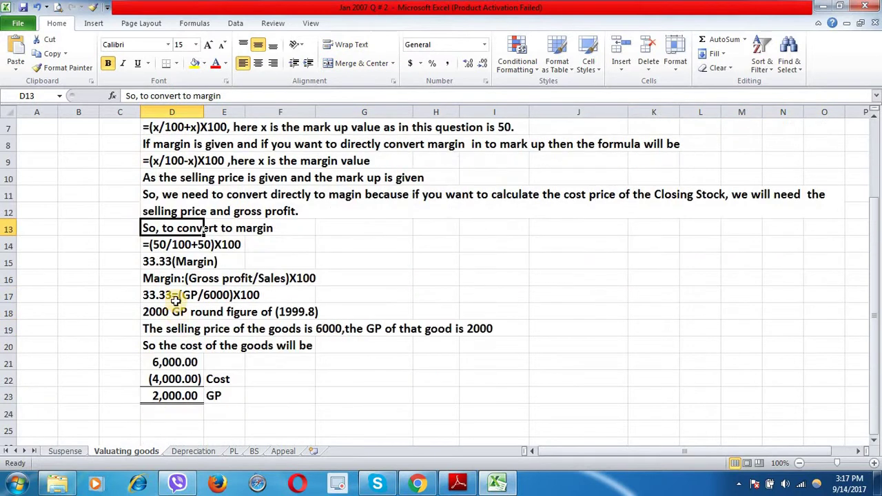
{"action": "key", "text": "Down"}
{"action": "key", "text": "Down"}
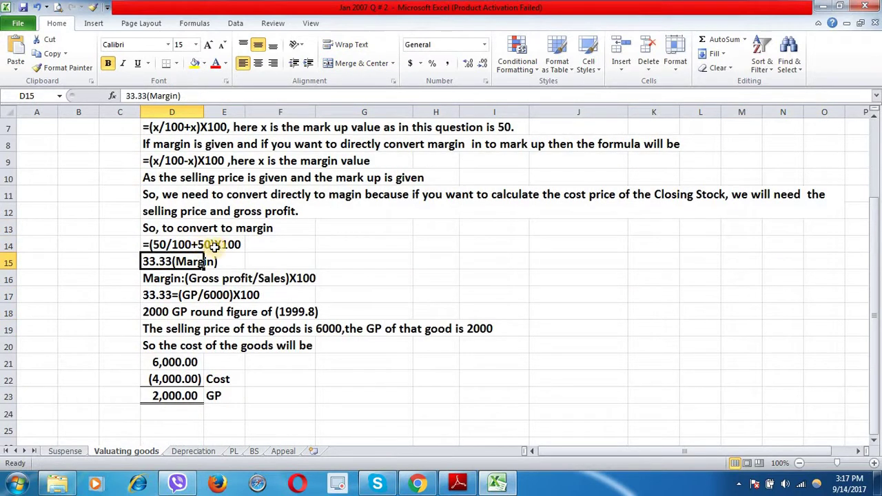
{"action": "left_click", "coordinate": [155, 277]}
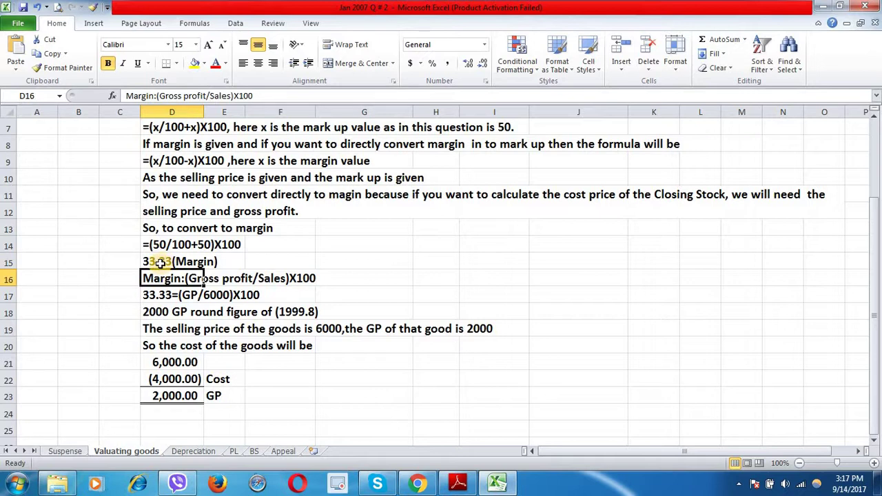
{"action": "left_click", "coordinate": [169, 295]}
{"action": "left_click", "coordinate": [163, 283]}
Compare the margin definition in row 5 with the margin formula reused in row 16.
{"action": "scroll", "coordinate": [163, 282], "scroll_direction": "up", "scroll_amount": 2}
{"action": "left_click", "coordinate": [155, 194]}
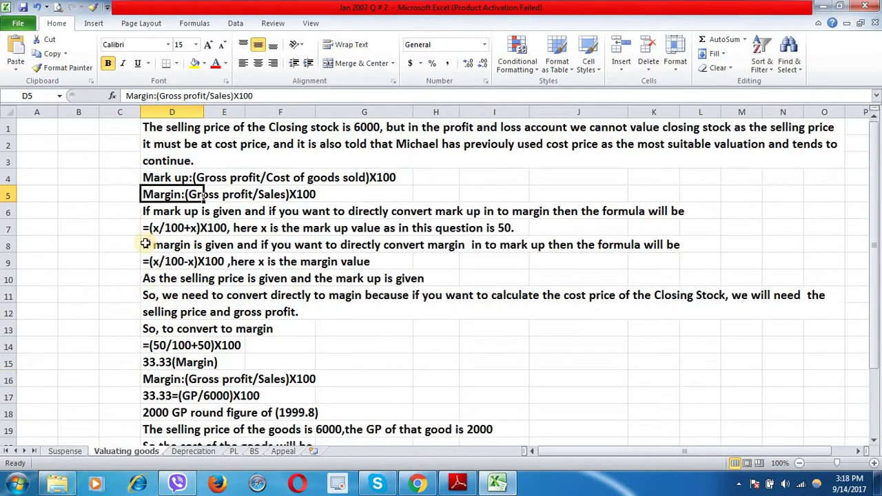
{"action": "left_click", "coordinate": [162, 379]}
{"action": "scroll", "coordinate": [183, 338], "scroll_direction": "down", "scroll_amount": 1}
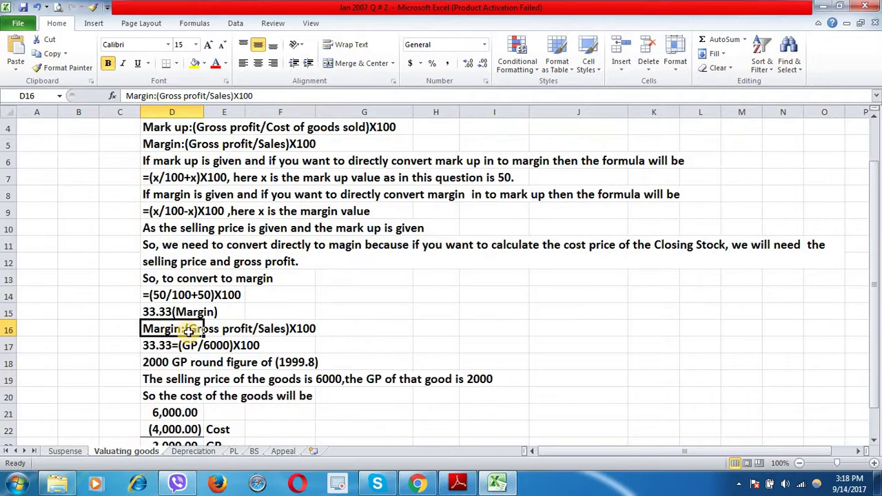
{"action": "scroll", "coordinate": [145, 362], "scroll_direction": "down", "scroll_amount": 1}
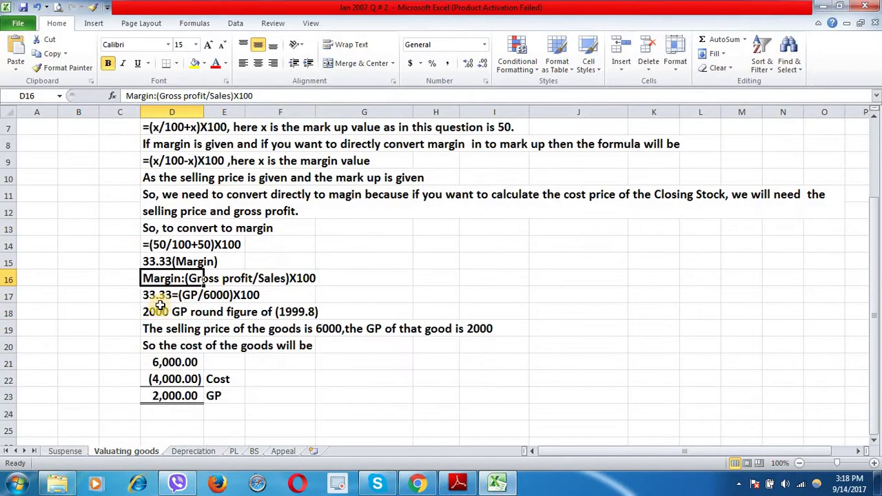
Trace the gross profit calculation from row 17 through the rounded figure in row 18 to the cost statement in row 20.
{"action": "left_click", "coordinate": [160, 295]}
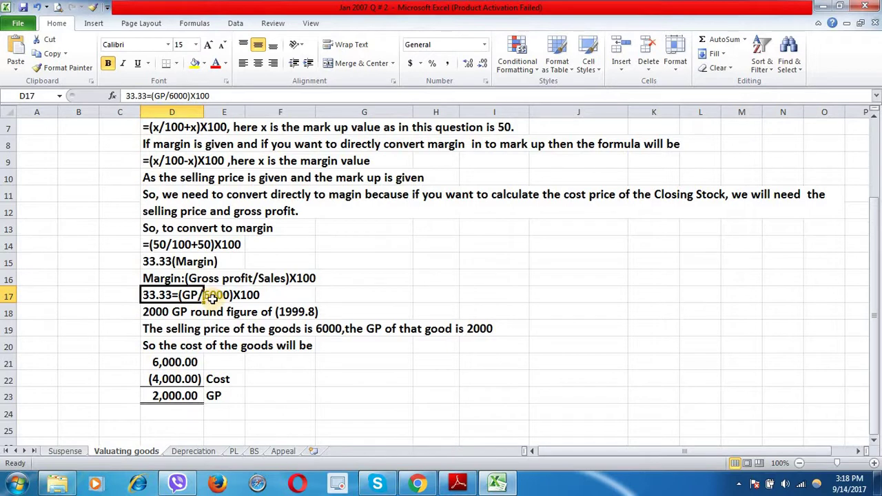
{"action": "left_click", "coordinate": [165, 311]}
{"action": "left_click", "coordinate": [171, 331]}
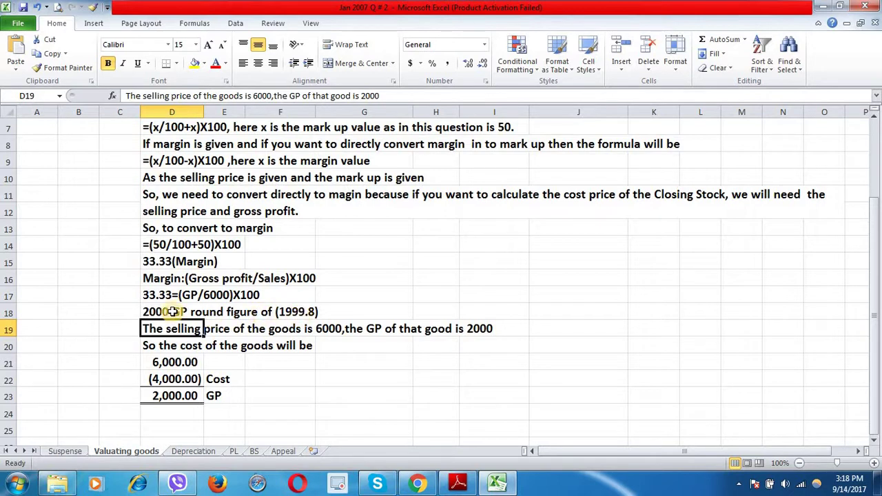
{"action": "left_click", "coordinate": [176, 346]}
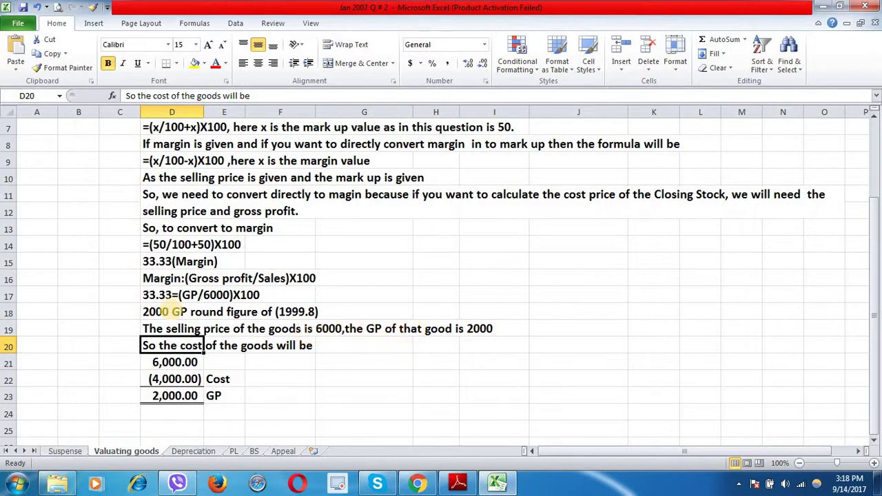
{"action": "left_click", "coordinate": [165, 311]}
{"action": "left_click", "coordinate": [167, 345]}
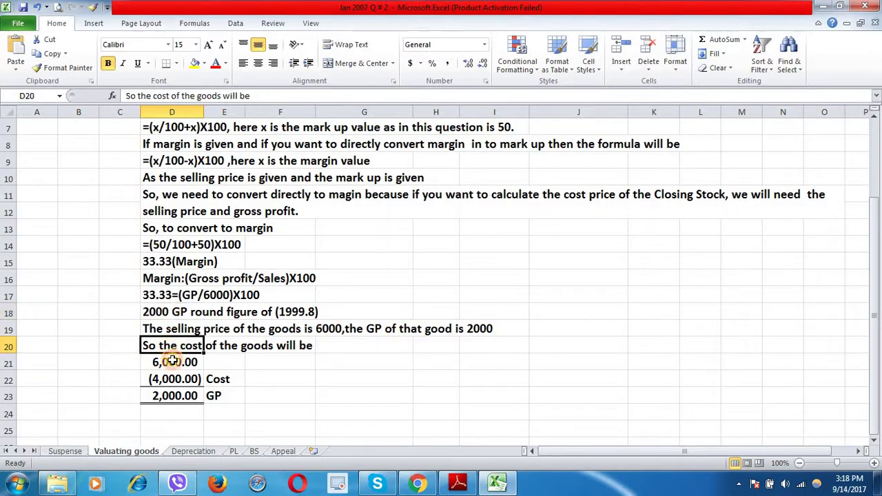
Examine the selling price, cost and gross profit figures in cells D21 to D23 that give the closing stock's cost.
{"action": "scroll", "coordinate": [173, 358], "scroll_direction": "down", "scroll_amount": 3}
{"action": "left_click", "coordinate": [177, 211]}
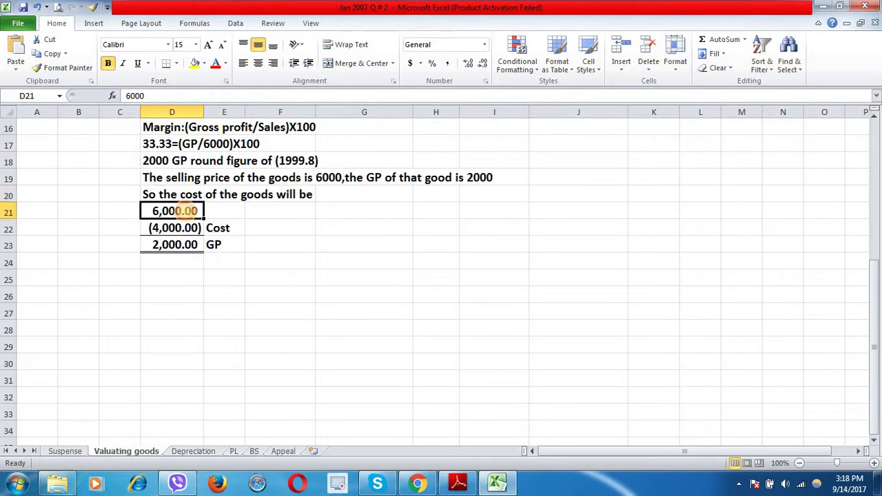
{"action": "left_click", "coordinate": [178, 244]}
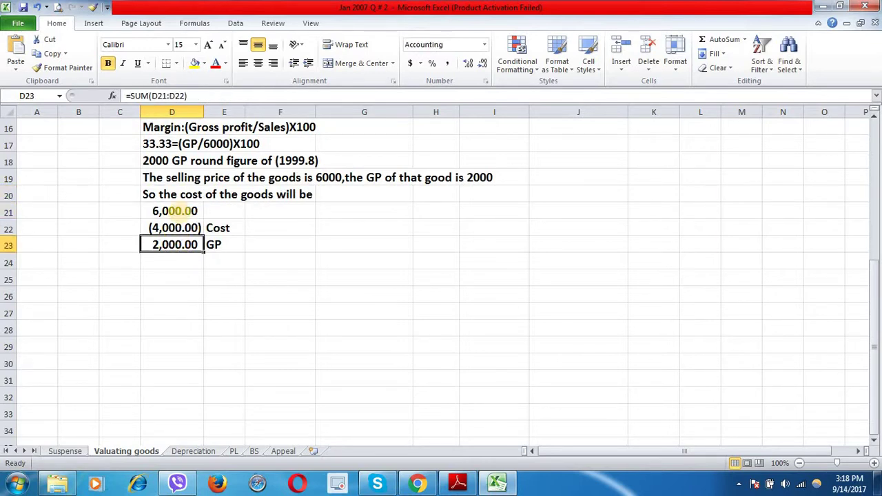
{"action": "left_click", "coordinate": [179, 212]}
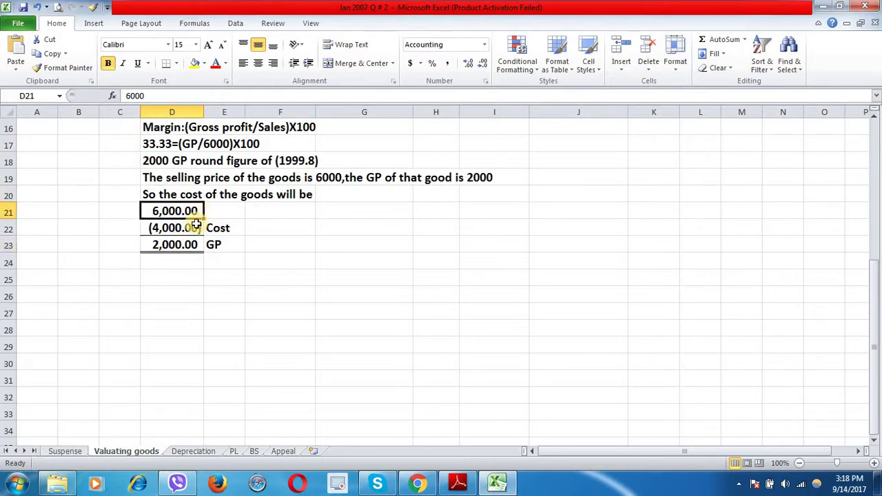
{"action": "left_click", "coordinate": [190, 229]}
{"action": "left_click", "coordinate": [169, 246]}
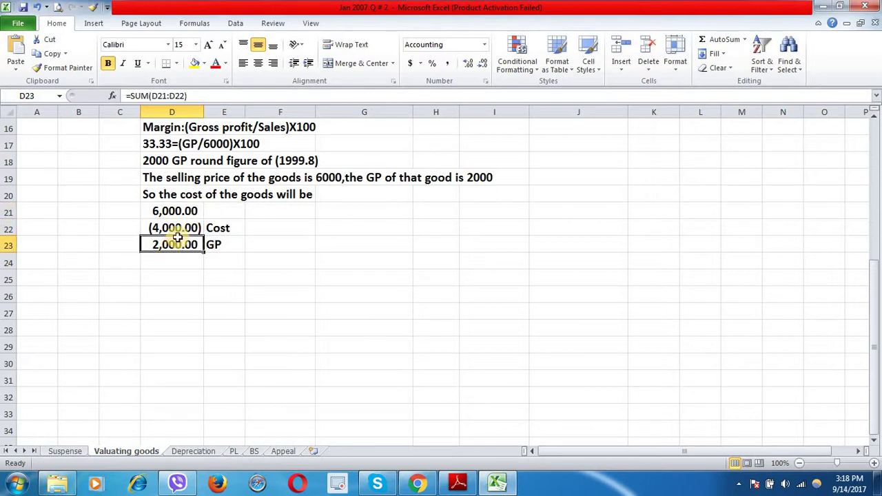
{"action": "left_click", "coordinate": [183, 230]}
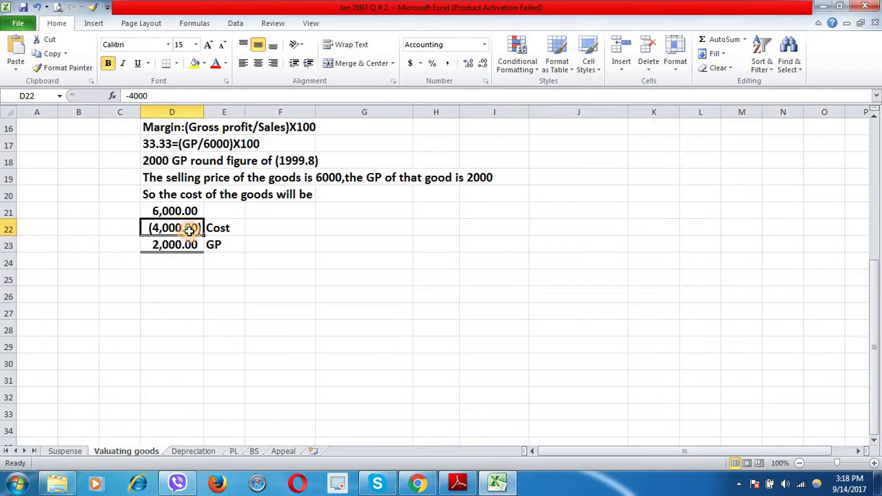
Read adjustments (iii) and (iv) in the question paper and find the vehicle and equipment figures in its trial balance.
{"action": "key", "text": "alt+Tab"}
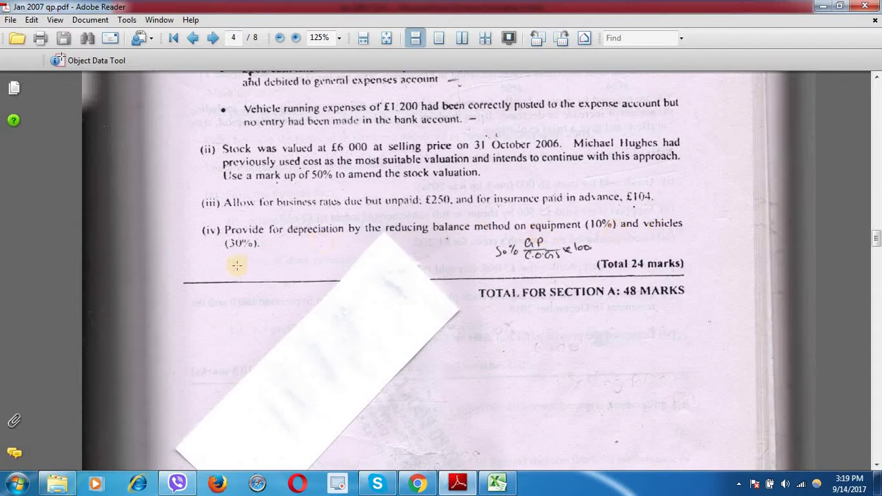
{"action": "scroll", "coordinate": [310, 237], "scroll_direction": "up", "scroll_amount": 8}
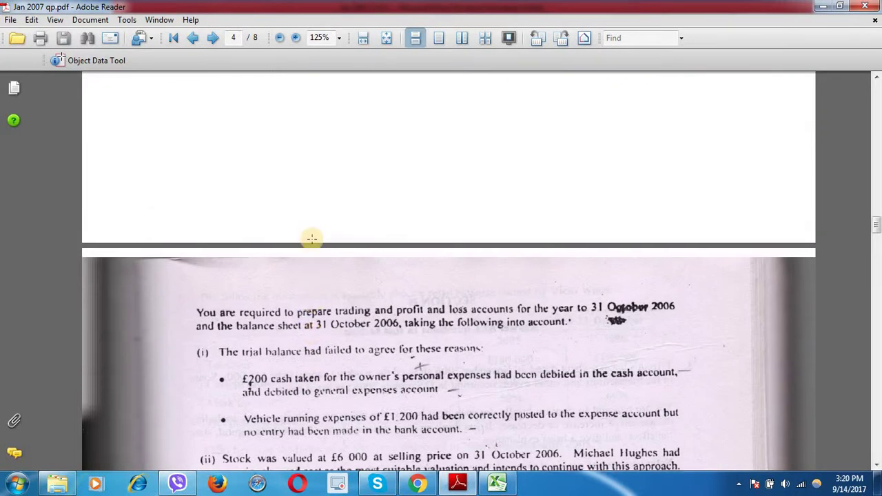
{"action": "scroll", "coordinate": [311, 237], "scroll_direction": "up", "scroll_amount": 10}
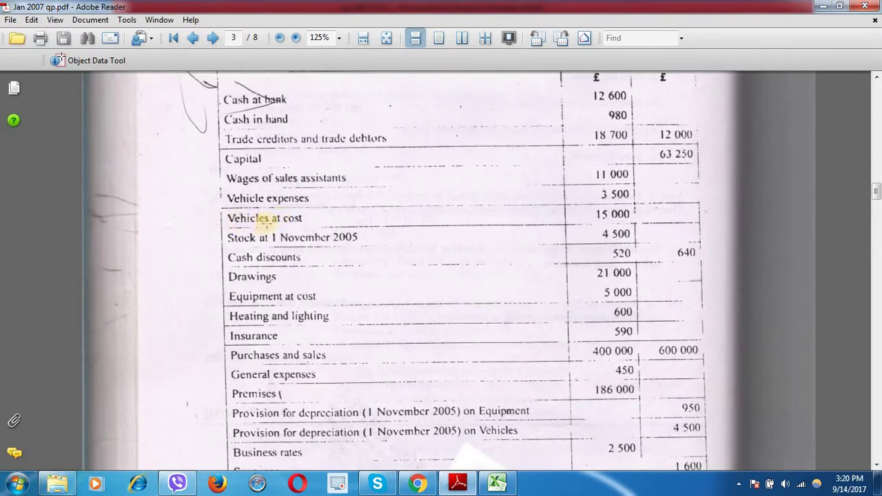
Fill the vehicle's cost and the equipment's name and cost yellow on the Depreciation sheet, checking them against the trial balance.
{"action": "key", "text": "alt+Tab"}
{"action": "left_click", "coordinate": [272, 160]}
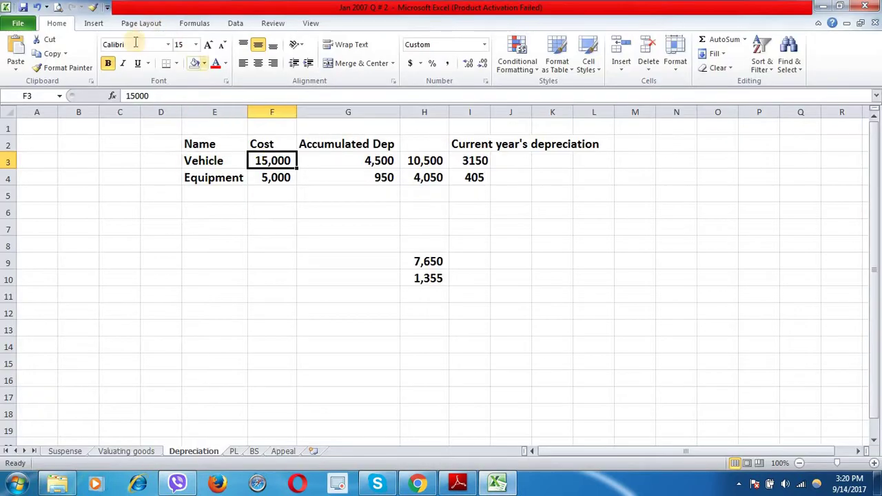
{"action": "left_click", "coordinate": [214, 63]}
{"action": "key", "text": "alt+Tab"}
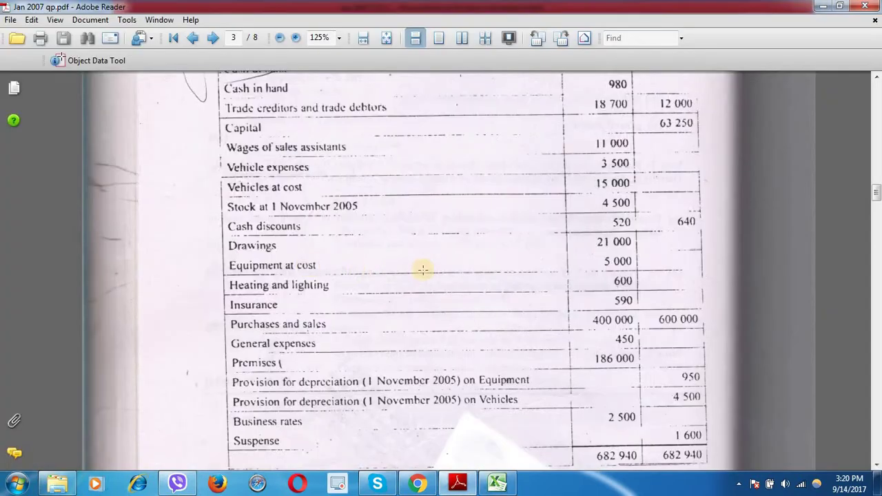
{"action": "key", "text": "alt+Tab"}
{"action": "key", "text": "alt+Tab"}
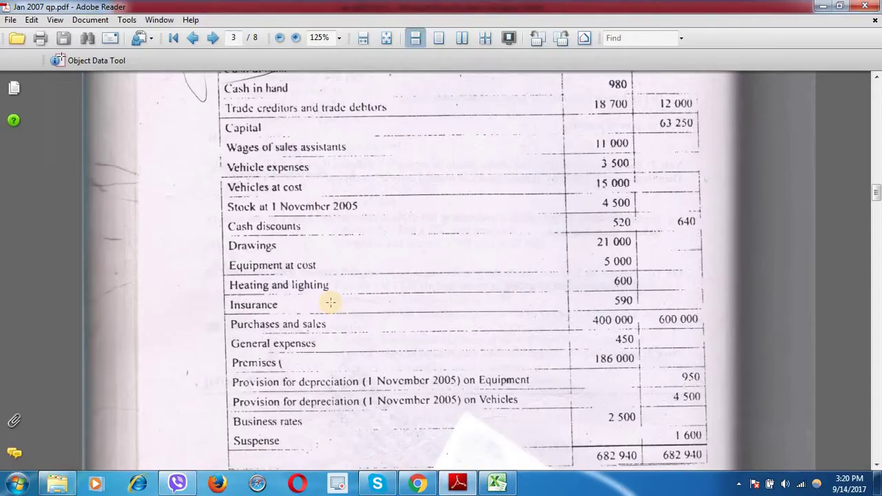
{"action": "scroll", "coordinate": [410, 378], "scroll_direction": "down", "scroll_amount": 1}
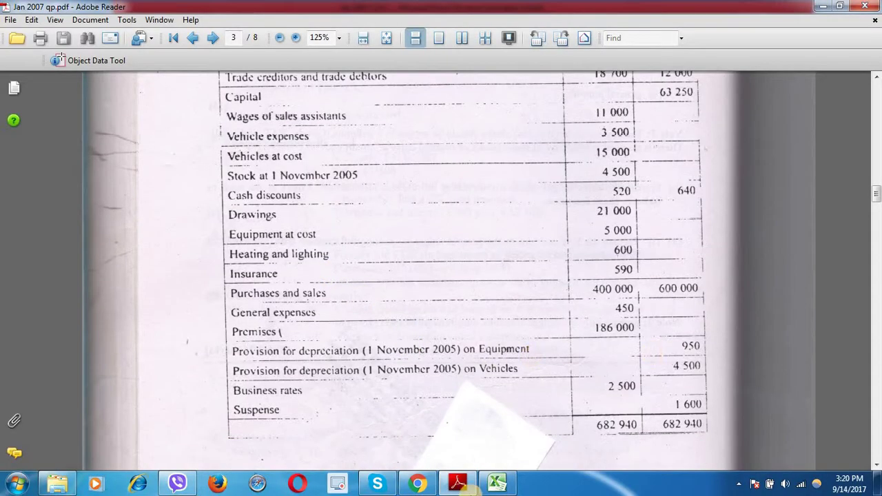
{"action": "left_click", "coordinate": [495, 486]}
{"action": "left_click", "coordinate": [195, 63]}
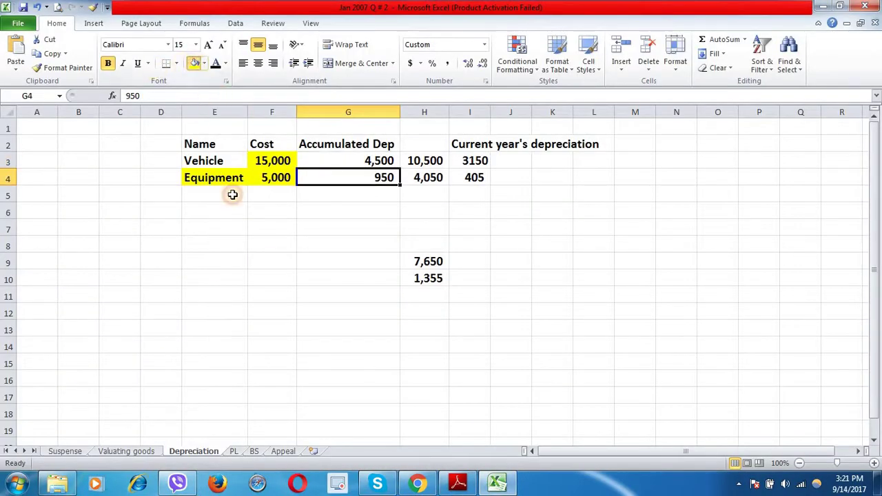
Fill the accumulated depreciation in G3 and G4 yellow and check the depreciation rates in note (iv) of the question paper.
{"action": "left_click", "coordinate": [468, 485]}
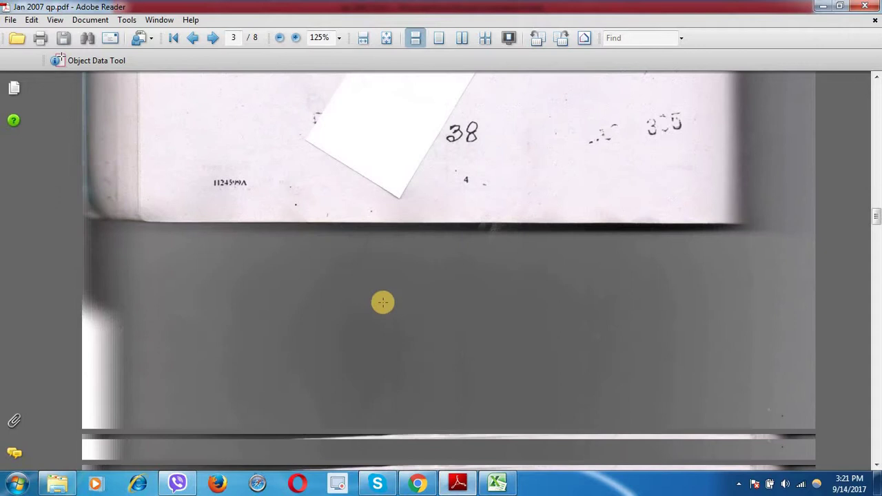
{"action": "scroll", "coordinate": [383, 302], "scroll_direction": "down", "scroll_amount": 5}
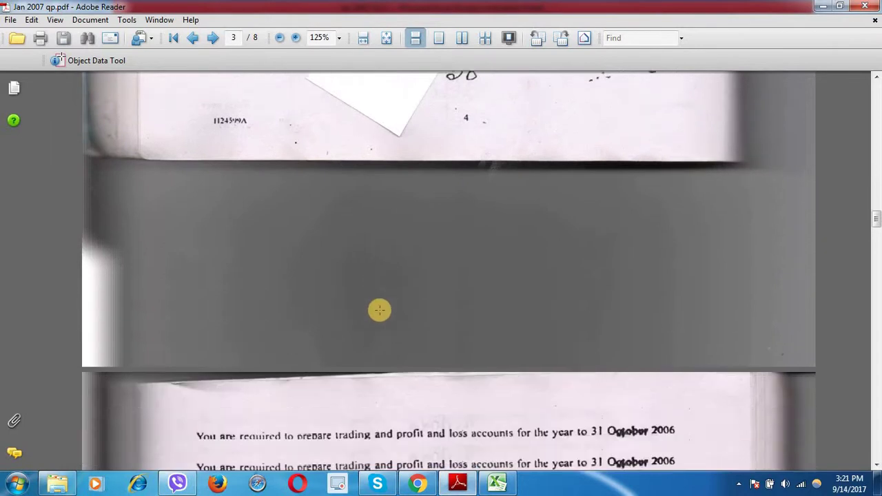
{"action": "scroll", "coordinate": [384, 324], "scroll_direction": "down", "scroll_amount": 3}
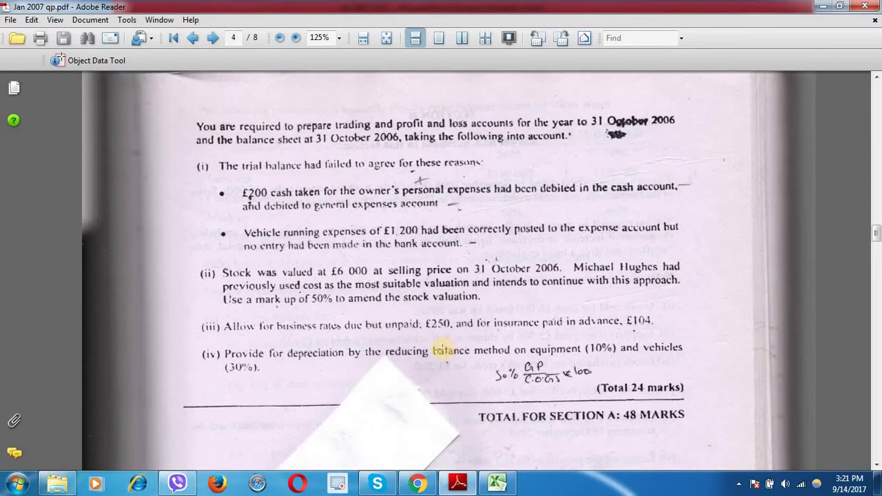
{"action": "left_click", "coordinate": [497, 482]}
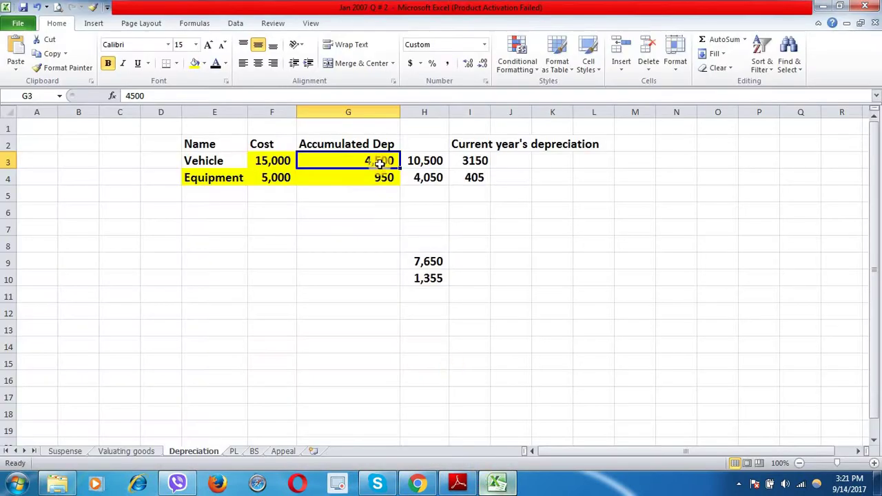
Trace the vehicle's net book value in H3 from its cost in F3 and accumulated depreciation in G3.
{"action": "left_click", "coordinate": [273, 161]}
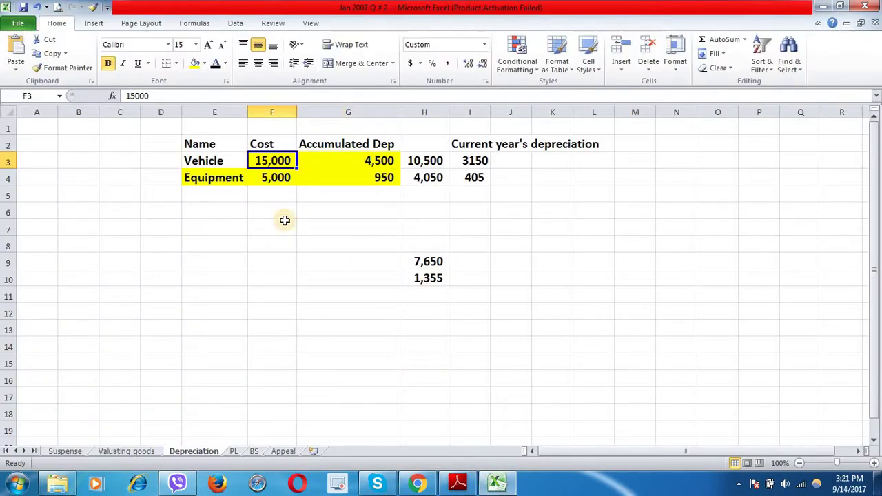
{"action": "left_click", "coordinate": [339, 161]}
{"action": "key", "text": "Right"}
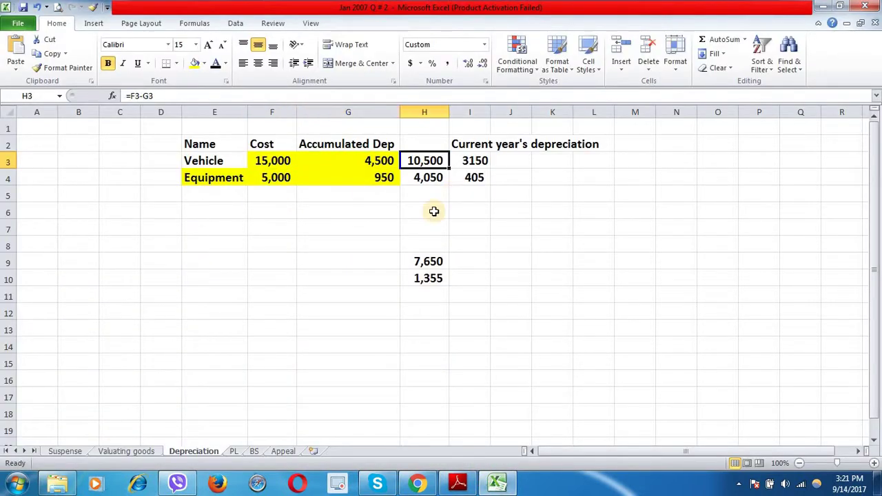
{"action": "key", "text": "Left"}
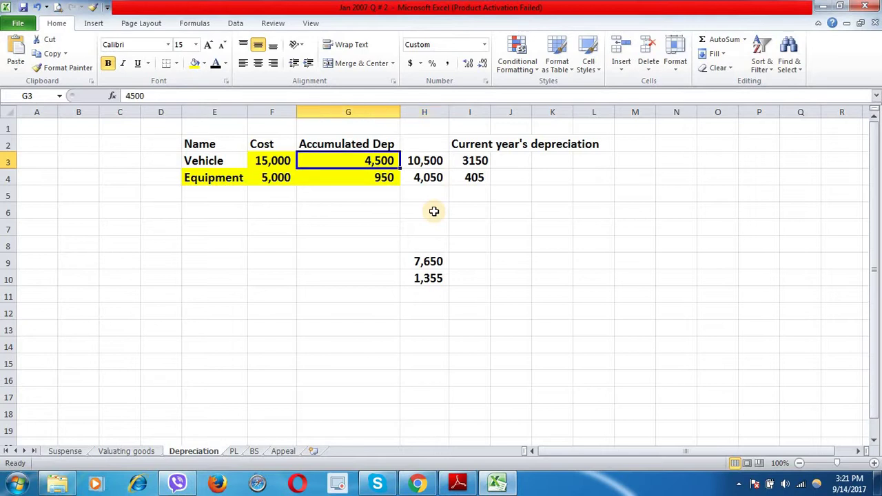
{"action": "key", "text": "Left"}
{"action": "key", "text": "Right"}
{"action": "key", "text": "Right"}
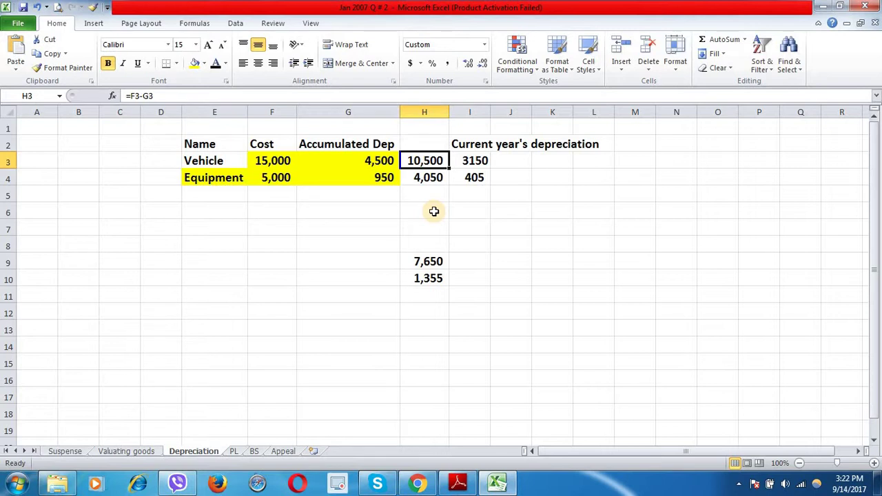
Examine how the vehicle's current-year depreciation in I3 derives from its net book value, and check the equipment's net value in H4.
{"action": "key", "text": "Right"}
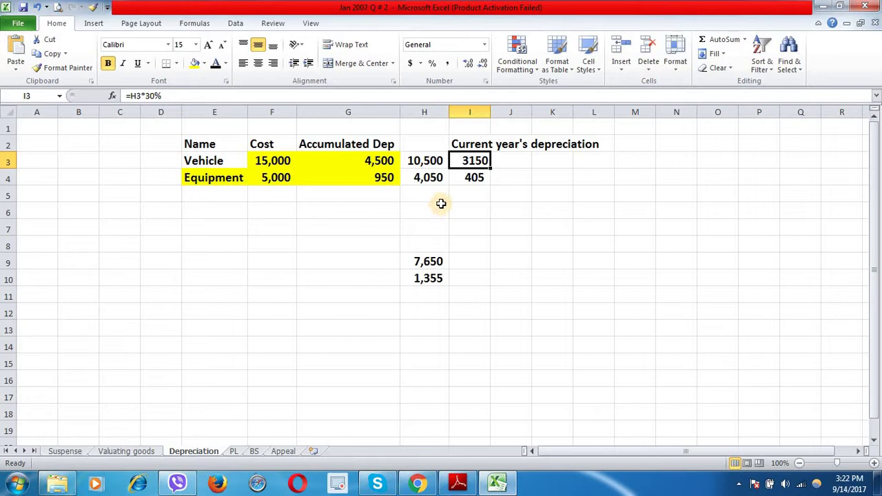
{"action": "left_click", "coordinate": [276, 163]}
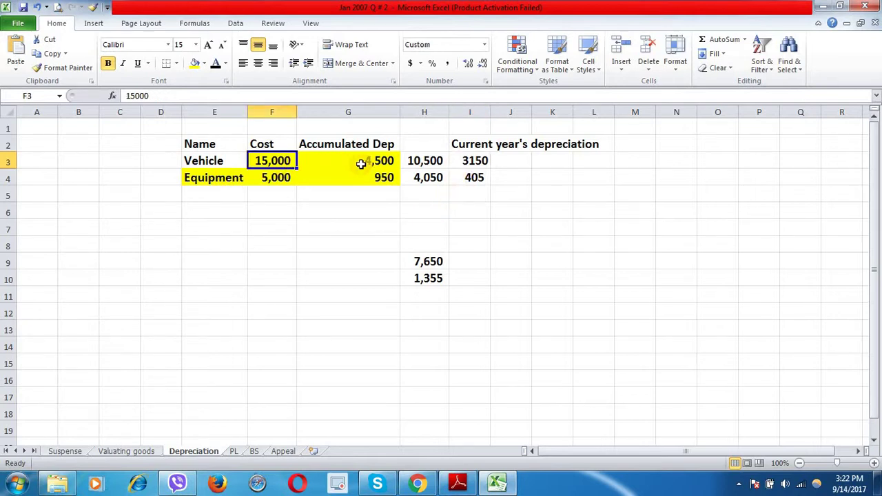
{"action": "left_click", "coordinate": [360, 163]}
{"action": "left_click", "coordinate": [428, 163]}
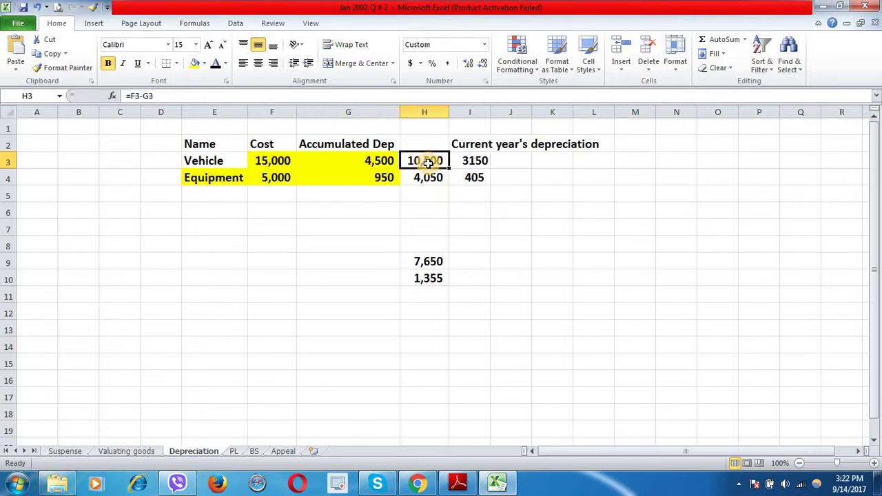
{"action": "left_click", "coordinate": [454, 161]}
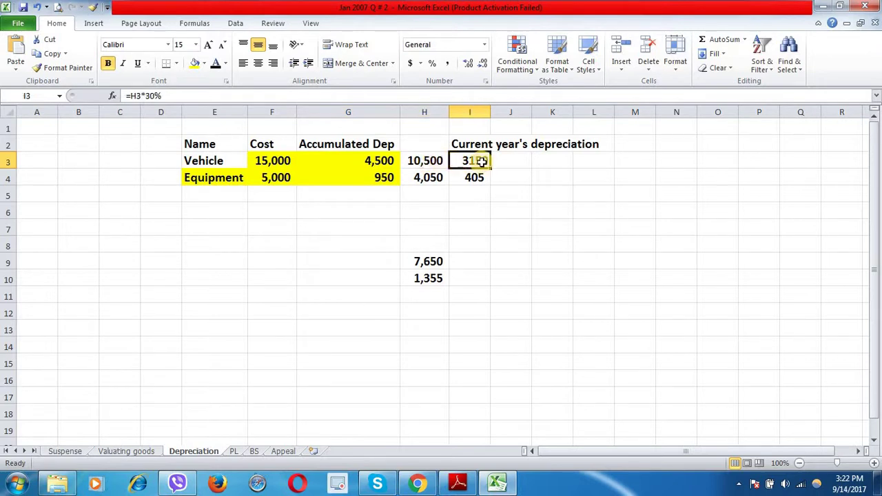
{"action": "left_click", "coordinate": [419, 180]}
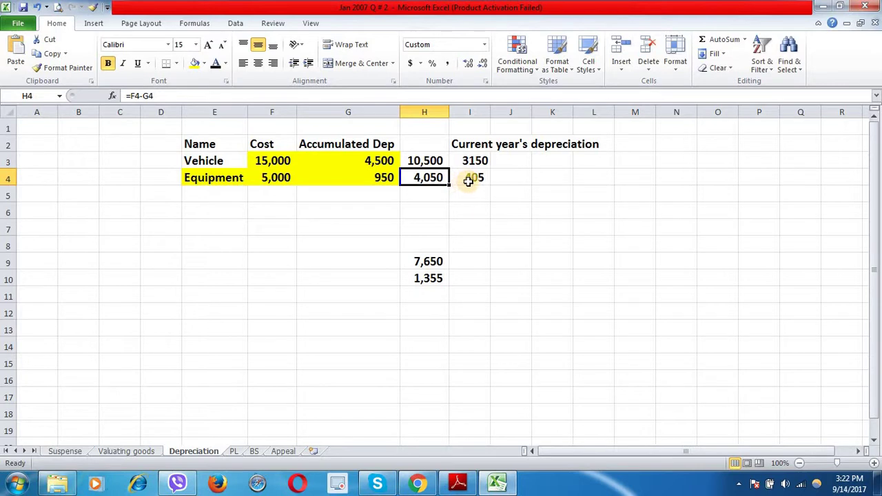
Compare the question paper's trial balance with the trading and profit and loss account on the PL sheet.
{"action": "key", "text": "alt+Tab"}
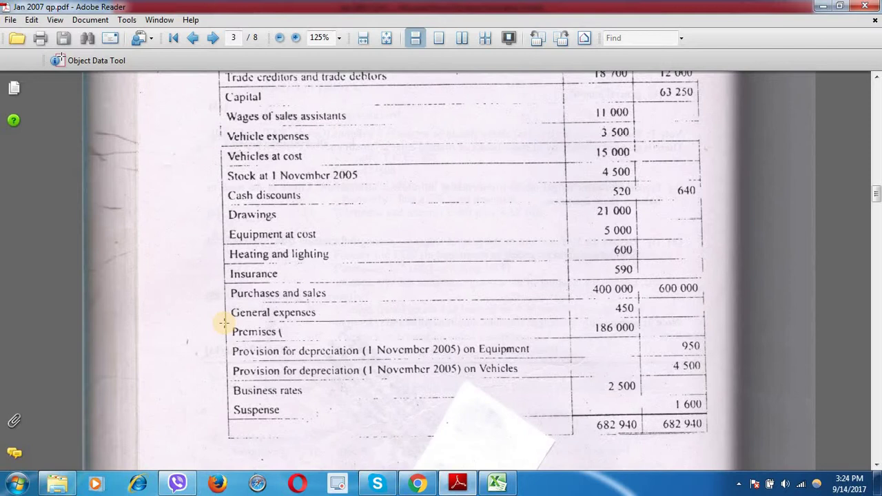
{"action": "key", "text": "alt+Tab"}
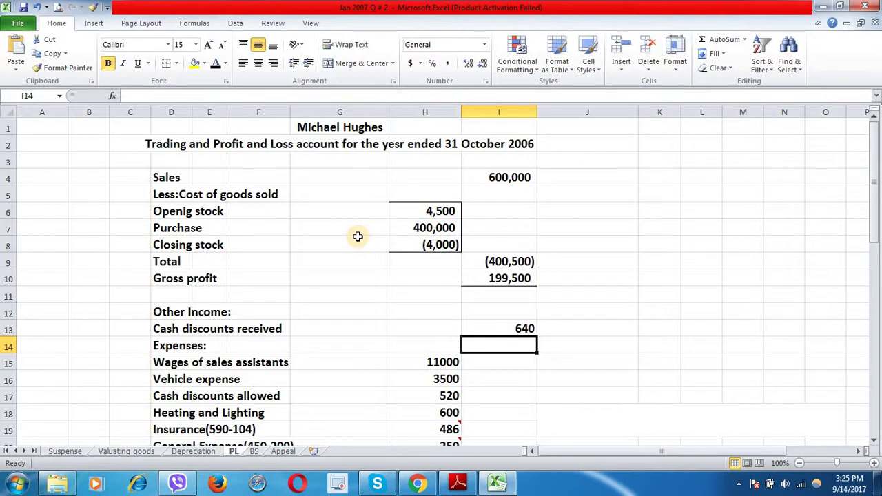
{"action": "key", "text": "alt+Tab"}
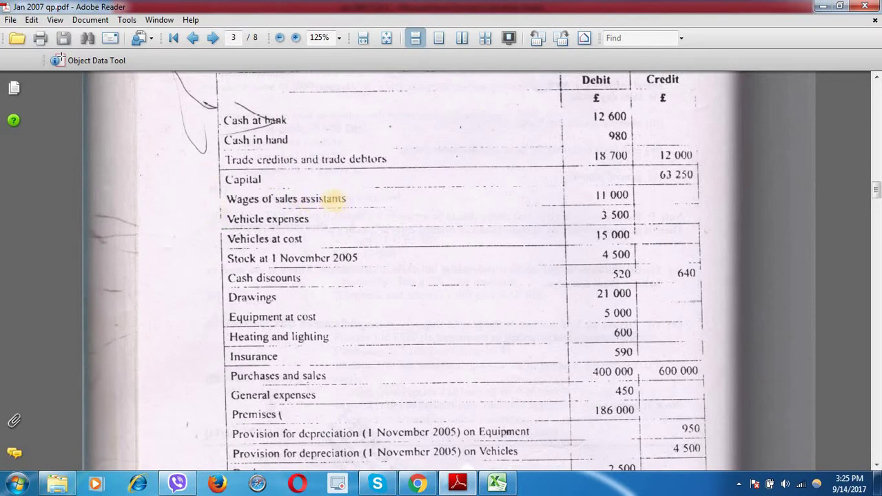
Fill the wages of sales assistants label and amount in row 15 of the PL sheet yellow.
{"action": "left_click", "coordinate": [496, 483]}
{"action": "scroll", "coordinate": [381, 383], "scroll_direction": "down", "scroll_amount": 1}
{"action": "left_click", "coordinate": [177, 263]}
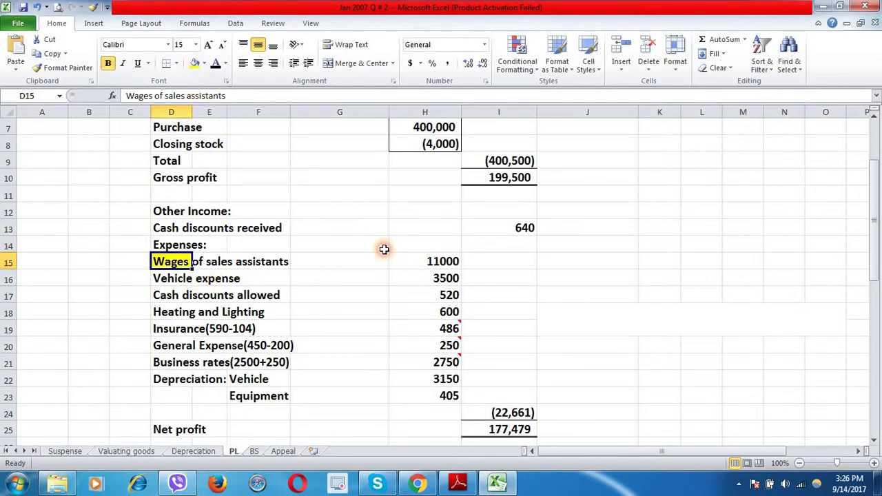
{"action": "key", "text": "alt+Tab"}
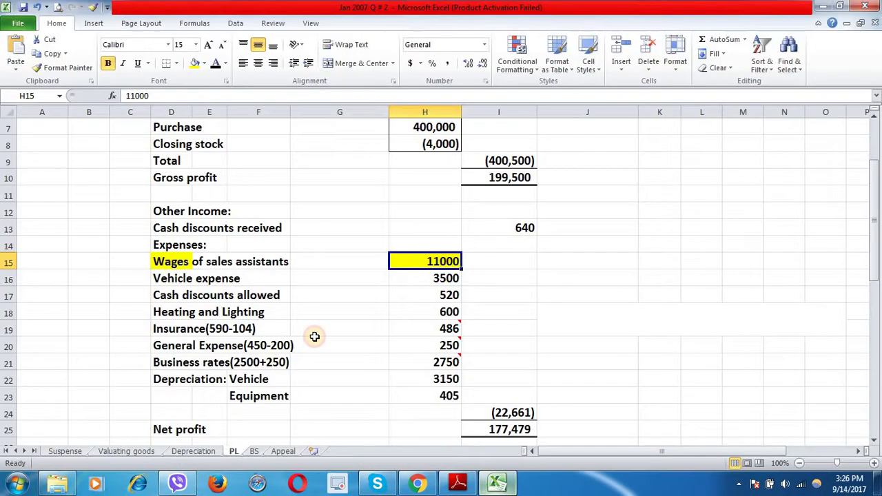
Fill the vehicle expense label in D16 and its amount in H16 yellow.
{"action": "left_click", "coordinate": [497, 483]}
{"action": "left_click", "coordinate": [164, 275]}
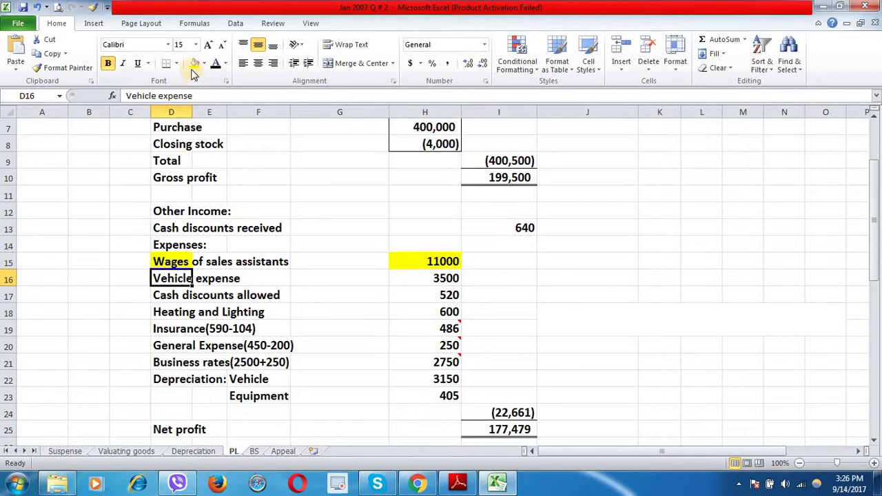
{"action": "left_click", "coordinate": [195, 63]}
{"action": "left_click", "coordinate": [425, 278]}
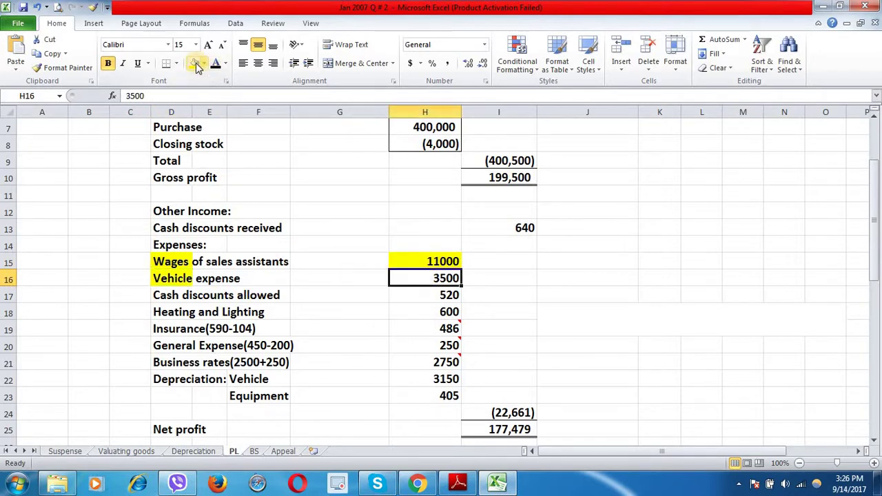
{"action": "left_click", "coordinate": [195, 63]}
Check the stock at 1 November 2005 in the trial balance and fill the opening stock label and amount in row 6 yellow.
{"action": "left_click", "coordinate": [457, 483]}
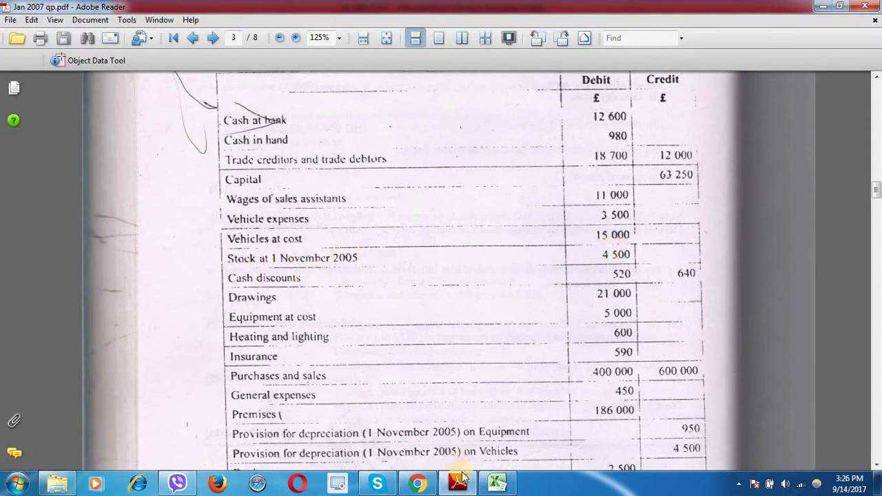
{"action": "left_click", "coordinate": [497, 484]}
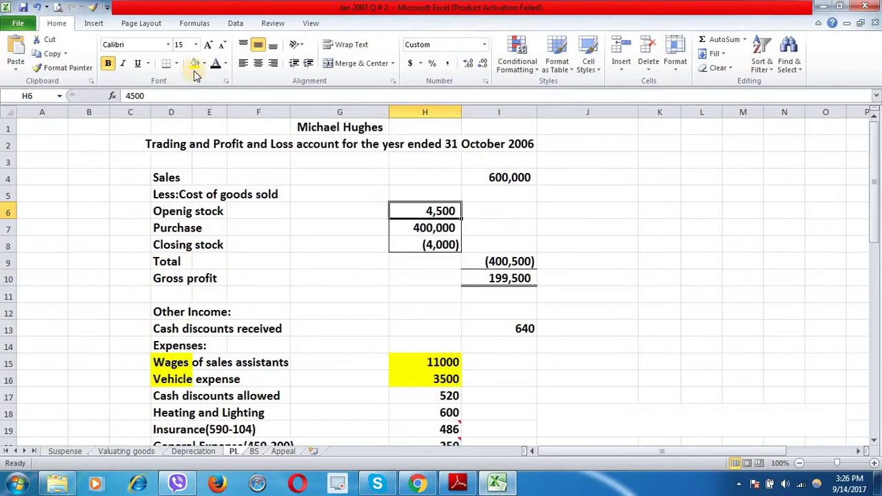
{"action": "left_click", "coordinate": [174, 210]}
{"action": "key", "text": "F4"}
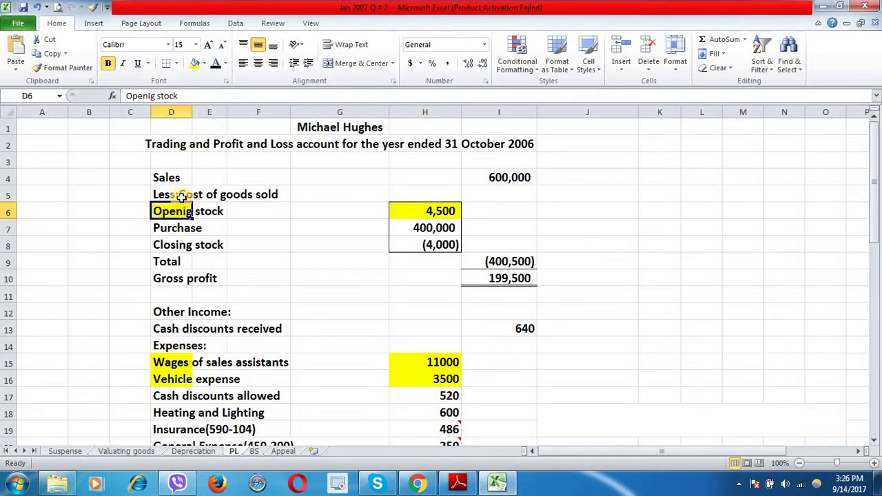
Check the cash discounts in the trial balance and fill the cash discounts received label and amount in row 13 yellow.
{"action": "left_click", "coordinate": [458, 483]}
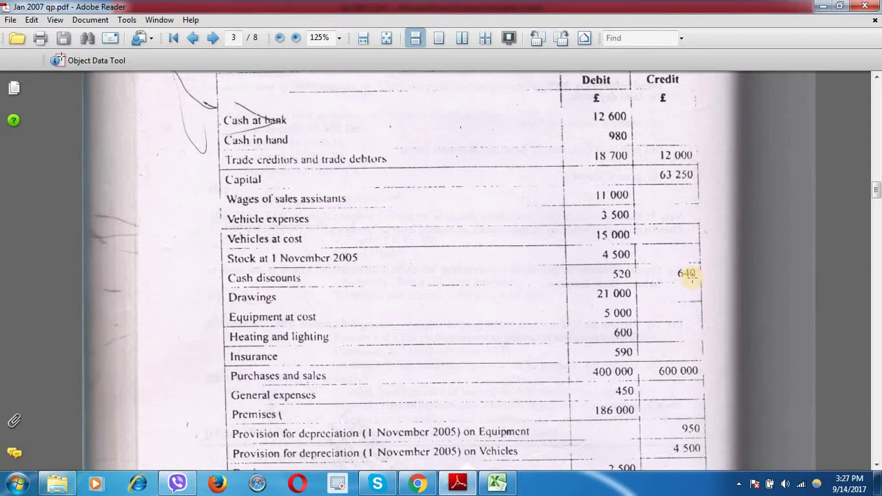
{"action": "key", "text": "alt+Tab"}
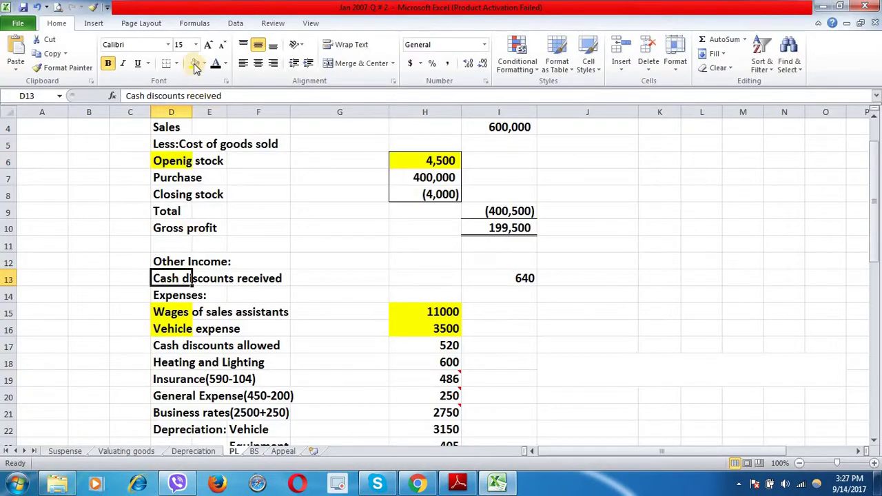
{"action": "left_click", "coordinate": [498, 277]}
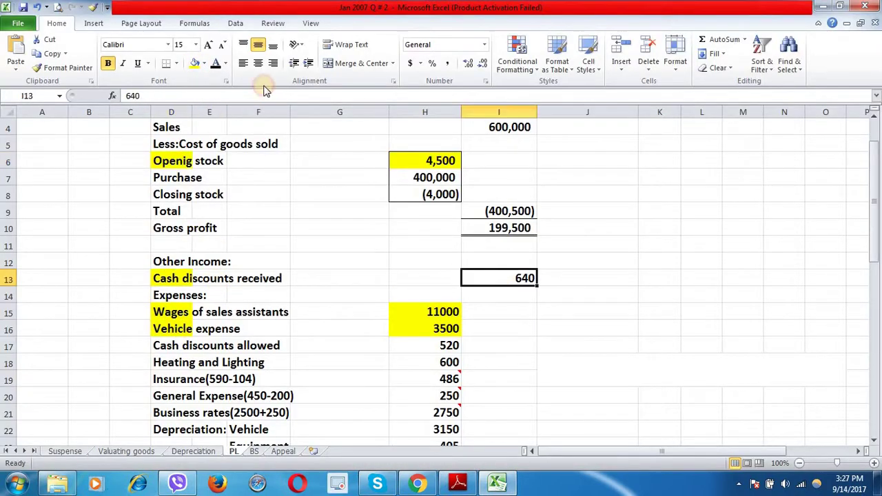
{"action": "left_click", "coordinate": [195, 63]}
Fill the cash discounts allowed label and amount in row 17 of the PL sheet yellow.
{"action": "scroll", "coordinate": [287, 306], "scroll_direction": "down", "scroll_amount": 1}
{"action": "left_click", "coordinate": [173, 295]}
{"action": "left_click", "coordinate": [195, 62]}
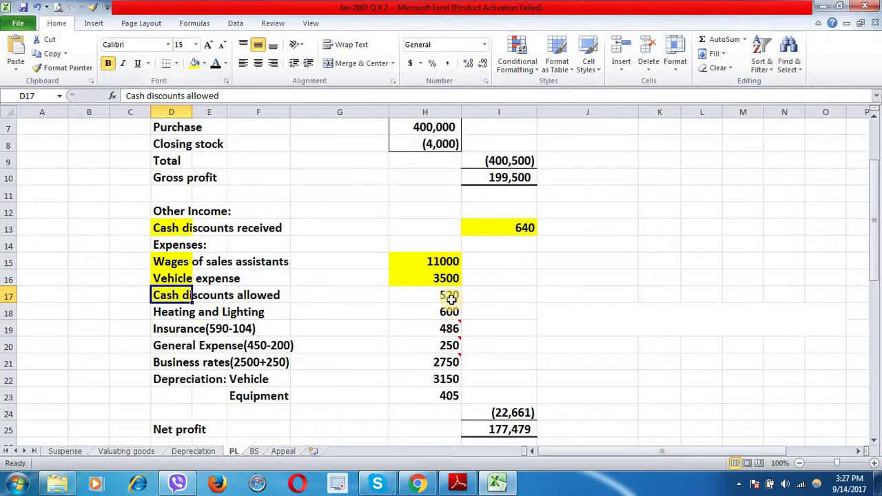
{"action": "left_click", "coordinate": [447, 298]}
{"action": "left_click", "coordinate": [178, 246]}
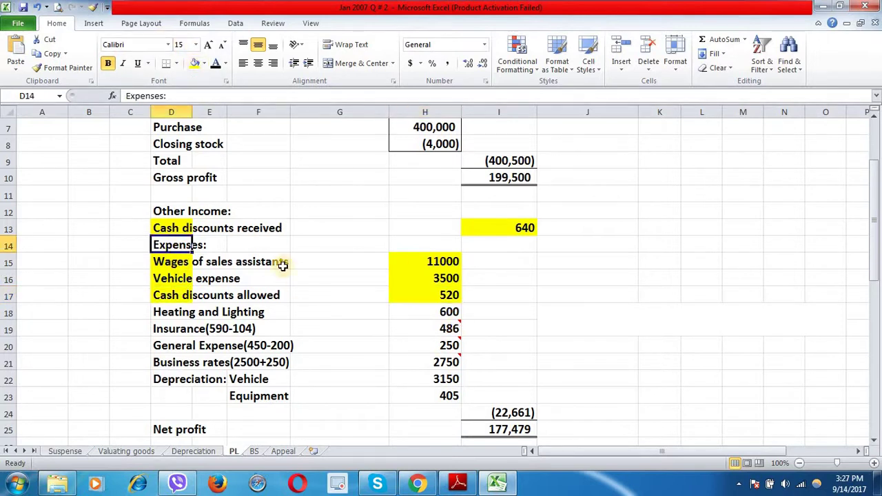
{"action": "left_click", "coordinate": [157, 210]}
Check heating and lighting in the question paper's trial balance and fill its label in D18 yellow.
{"action": "key", "text": "alt+Tab"}
{"action": "scroll", "coordinate": [284, 297], "scroll_direction": "down", "scroll_amount": 1}
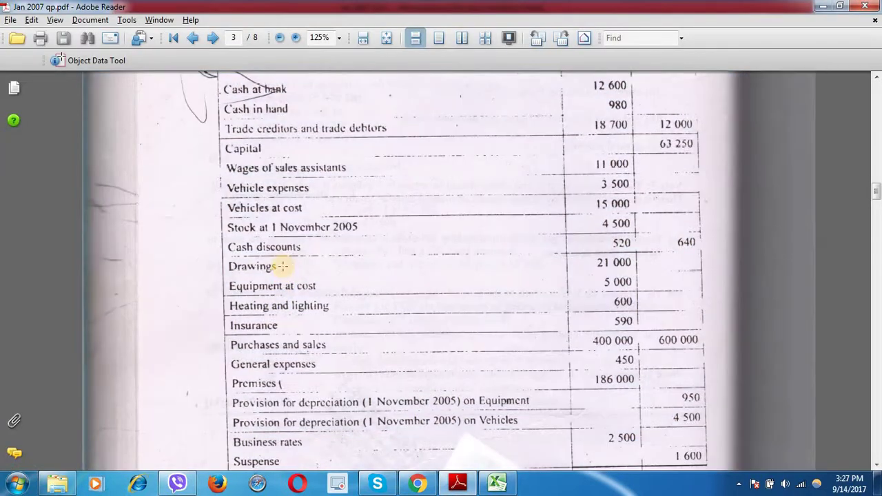
{"action": "scroll", "coordinate": [280, 272], "scroll_direction": "down", "scroll_amount": 1}
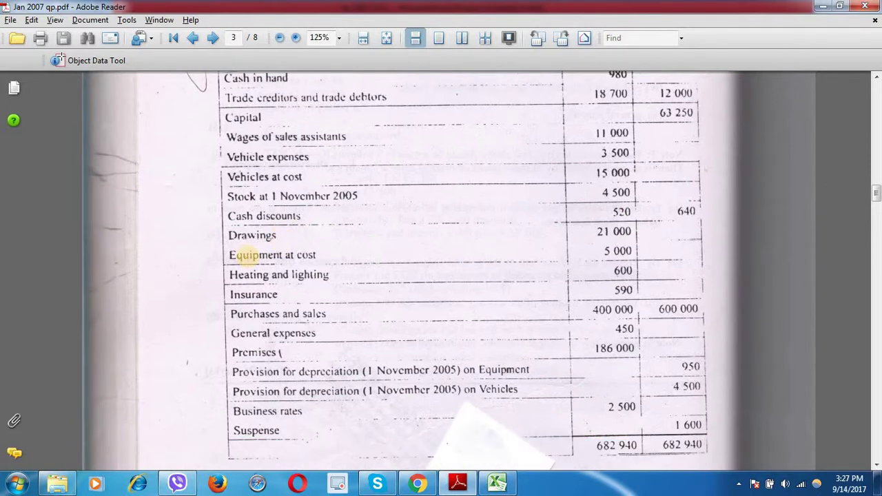
{"action": "key", "text": "alt+Tab"}
{"action": "left_click", "coordinate": [428, 316]}
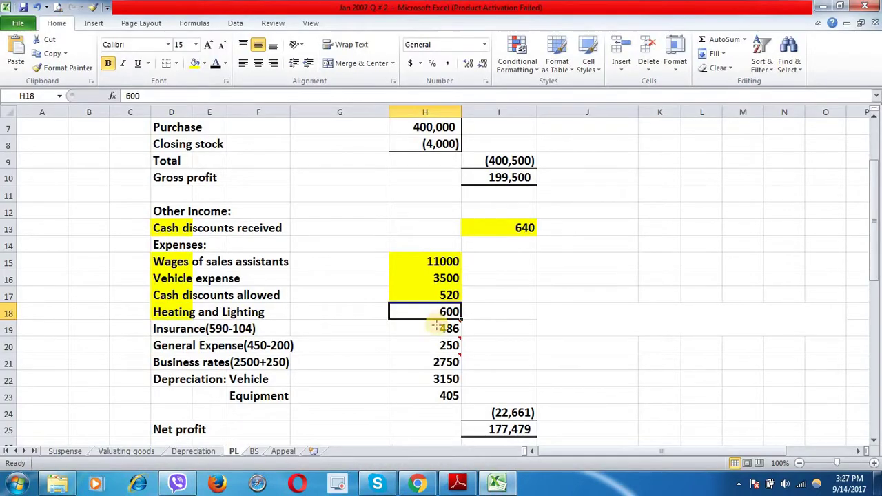
Check insurance in the trial balance and fill the insurance label in D19 and the heating and lighting amount in H18 yellow.
{"action": "key", "text": "alt+Tab"}
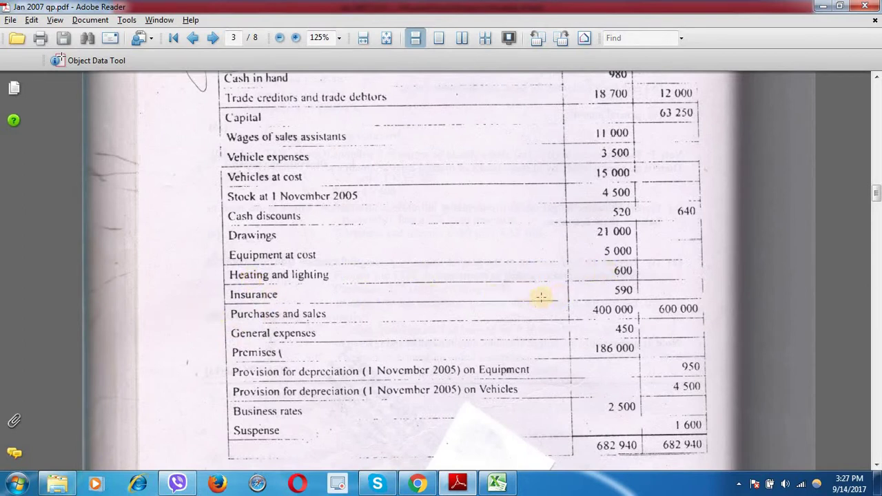
{"action": "key", "text": "alt+Tab"}
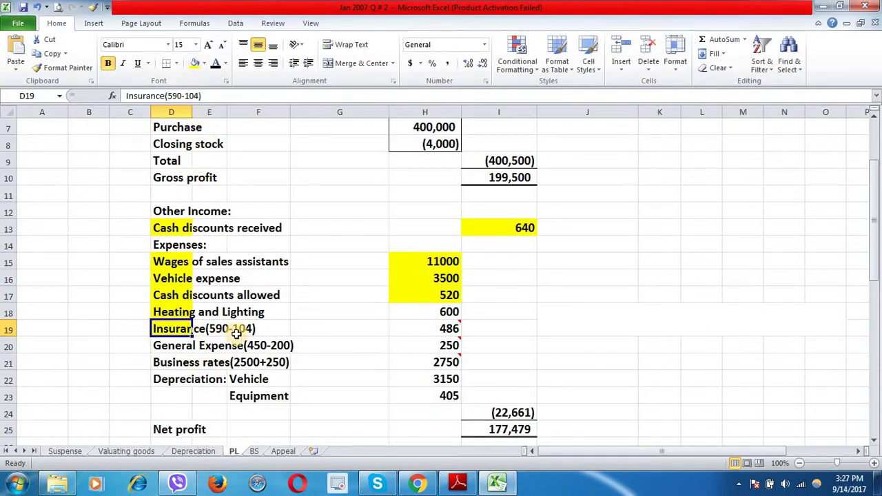
{"action": "mouse_move", "coordinate": [437, 329]}
{"action": "left_click", "coordinate": [444, 312]}
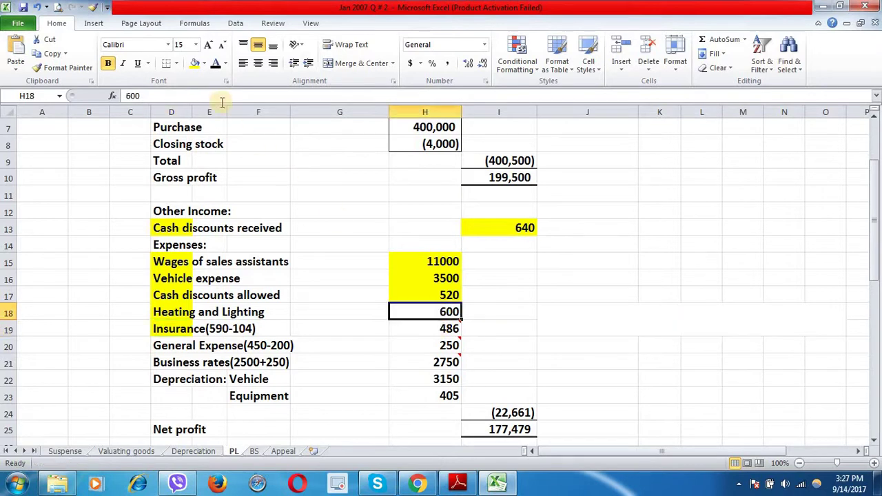
Compare the insurance paid in advance in adjustment (iii) with the insurance entry in the trial balance.
{"action": "key", "text": "alt+Tab"}
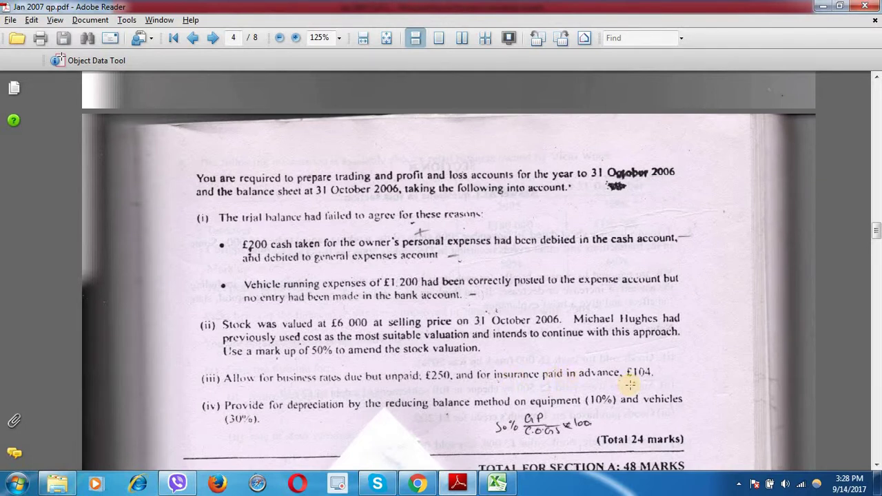
{"action": "key", "text": "alt+Tab"}
{"action": "key", "text": "alt+Tab"}
{"action": "scroll", "coordinate": [306, 317], "scroll_direction": "up", "scroll_amount": 6}
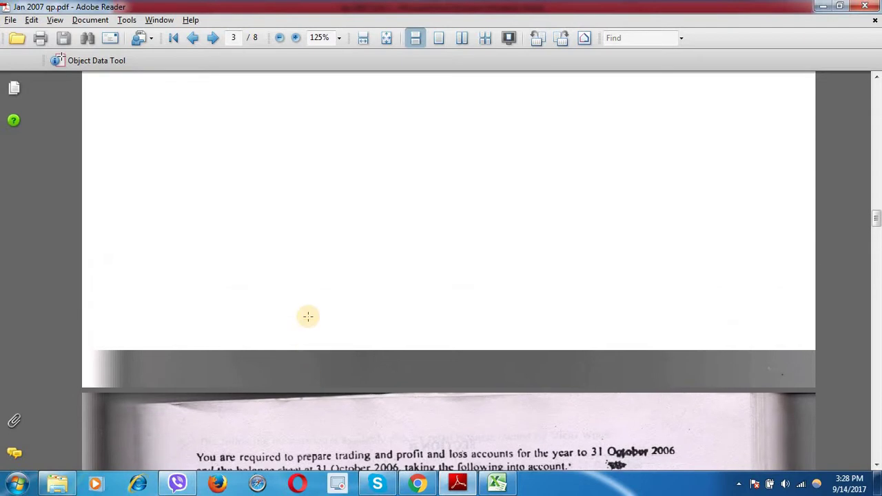
{"action": "scroll", "coordinate": [308, 317], "scroll_direction": "up", "scroll_amount": 10}
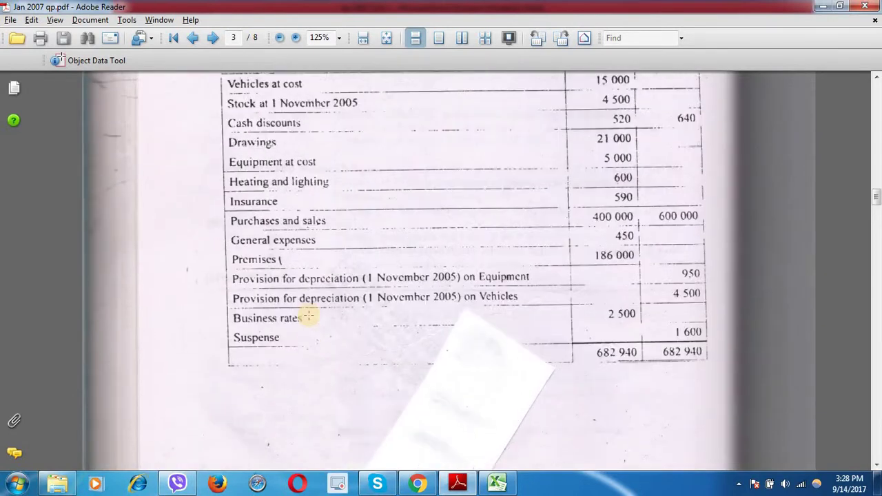
{"action": "scroll", "coordinate": [308, 316], "scroll_direction": "up", "scroll_amount": 1}
{"action": "key", "text": "alt+Tab"}
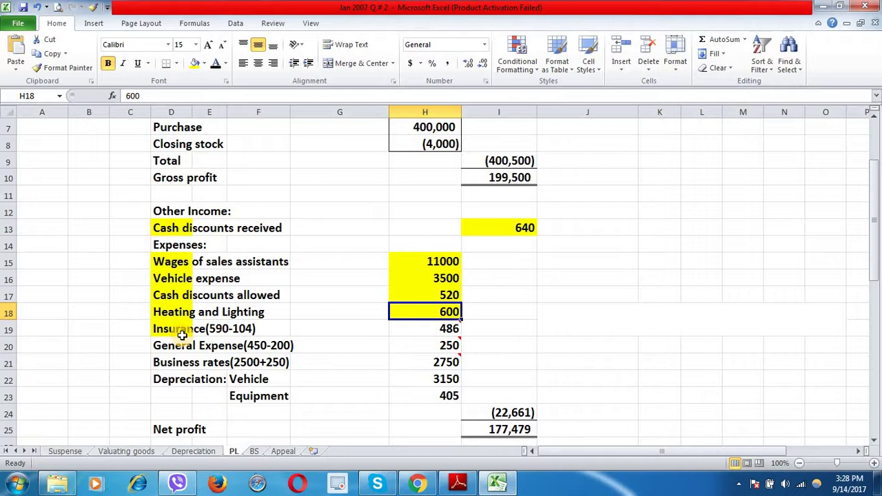
Fill the insurance amount in H19 yellow and read the comment attached to that cell.
{"action": "left_click_drag", "start_coordinate": [181, 334], "coordinate": [228, 329]}
{"action": "left_click", "coordinate": [228, 328]}
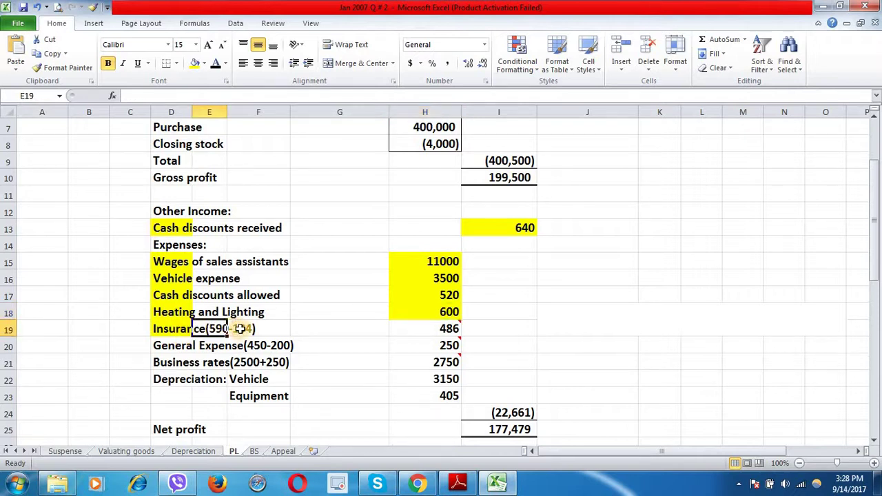
{"action": "left_click", "coordinate": [406, 326]}
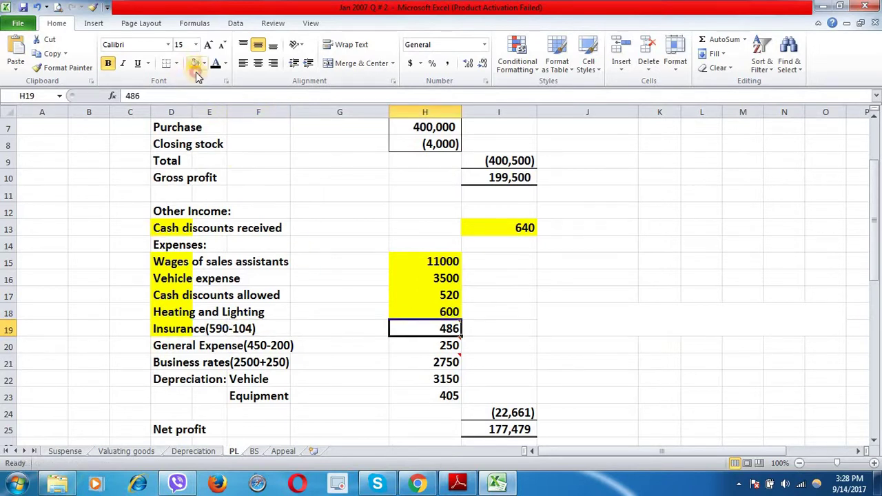
{"action": "mouse_move", "coordinate": [444, 328]}
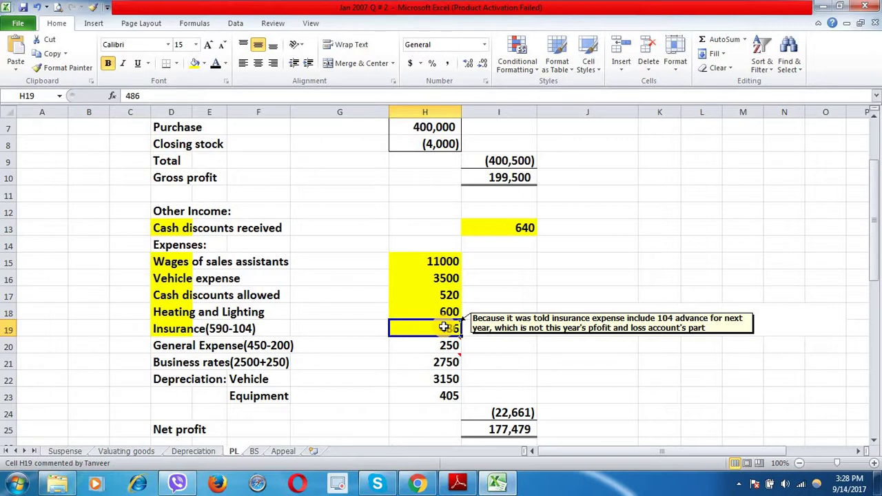
Check purchases and sales in the trial balance and fill the sales amount in I4 and the purchase label and amount in row 7 yellow.
{"action": "left_click", "coordinate": [172, 345]}
{"action": "key", "text": "alt+Tab"}
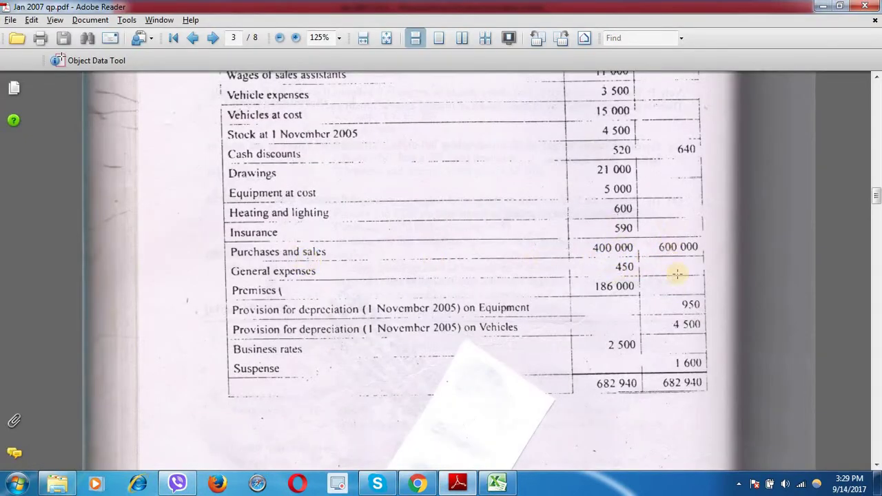
{"action": "key", "text": "alt+Tab"}
{"action": "left_click", "coordinate": [499, 177]}
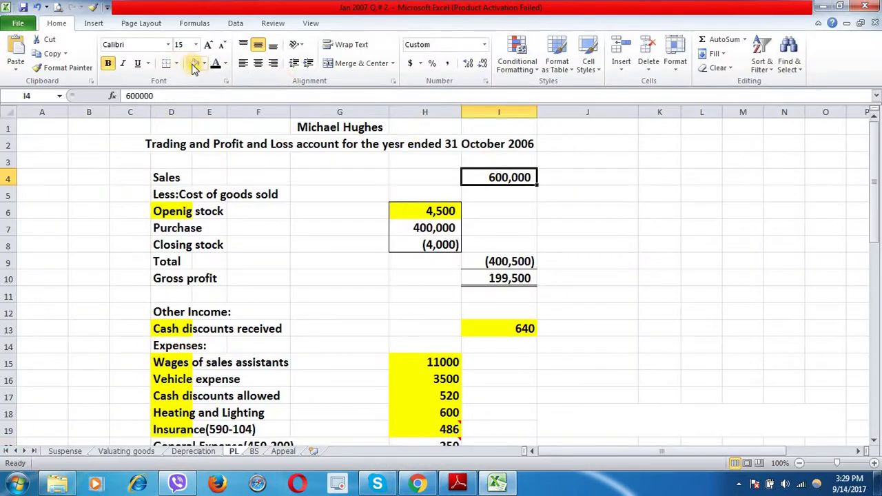
{"action": "left_click", "coordinate": [195, 63]}
{"action": "left_click", "coordinate": [165, 228]}
{"action": "key", "text": "F4"}
{"action": "left_click", "coordinate": [427, 228]}
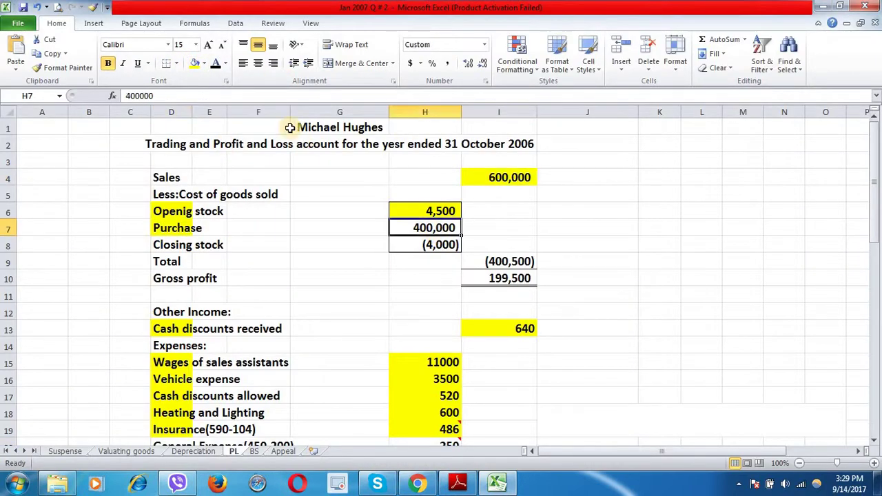
{"action": "key", "text": "F4"}
Check general expenses in the trial balance and fill the general expense label in D20 yellow.
{"action": "key", "text": "alt+Tab"}
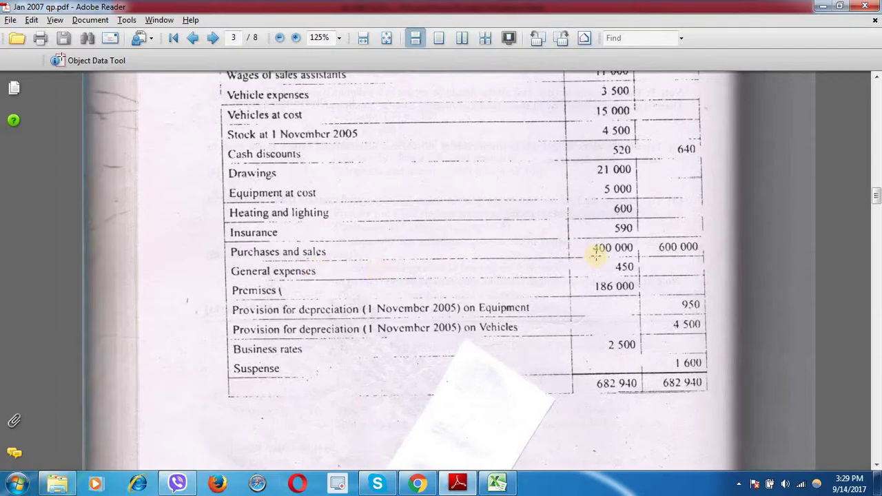
{"action": "key", "text": "alt+Tab"}
{"action": "left_click", "coordinate": [183, 346]}
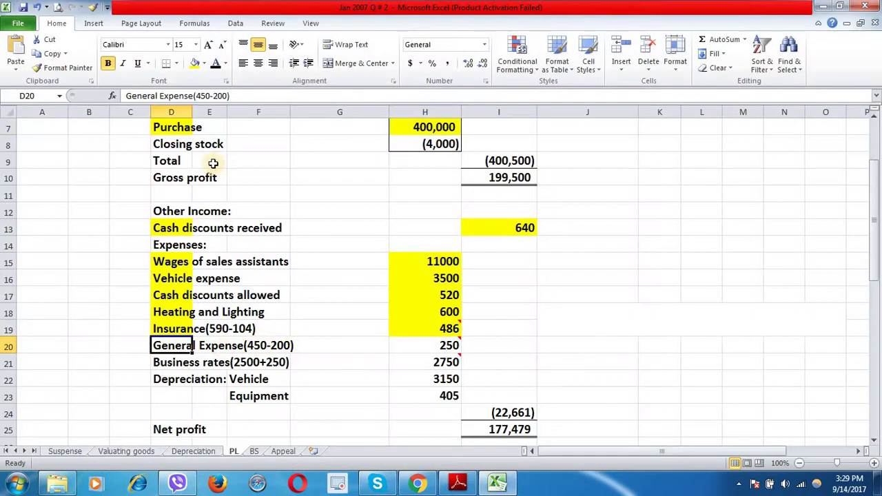
{"action": "left_click", "coordinate": [195, 63]}
Review the correction of the owner's personal cash expense and its general expense entry on the Suspense sheet.
{"action": "key", "text": "ctrl+Page_Up"}
{"action": "key", "text": "ctrl+Page_Up"}
{"action": "key", "text": "ctrl+Page_Up"}
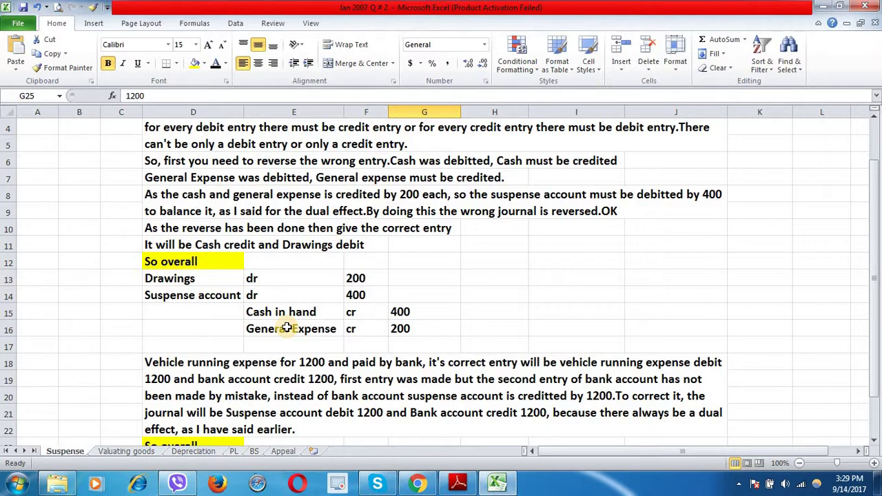
{"action": "scroll", "coordinate": [287, 329], "scroll_direction": "up", "scroll_amount": 1}
{"action": "left_click", "coordinate": [311, 172]}
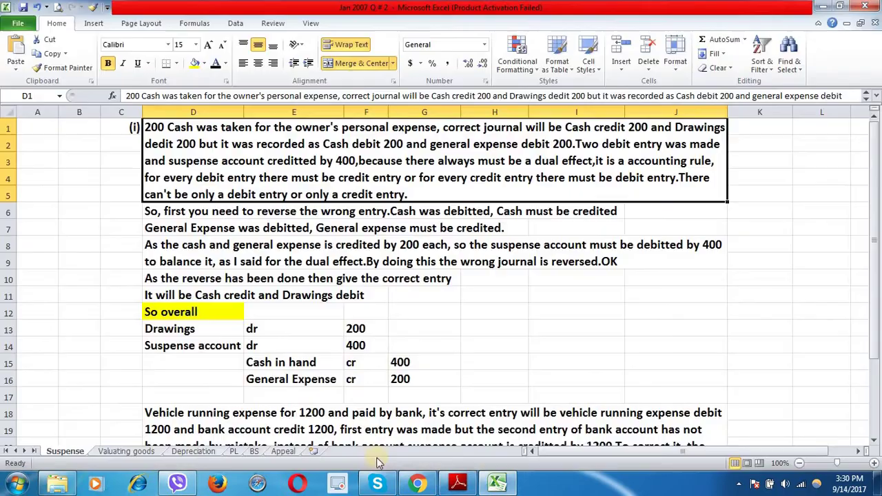
Return to the PL sheet and fill the general expense amount in H20 yellow.
{"action": "left_click", "coordinate": [234, 452]}
{"action": "key", "text": "Left"}
{"action": "key", "text": "Left"}
{"action": "key", "text": "Left"}
{"action": "key", "text": "Left"}
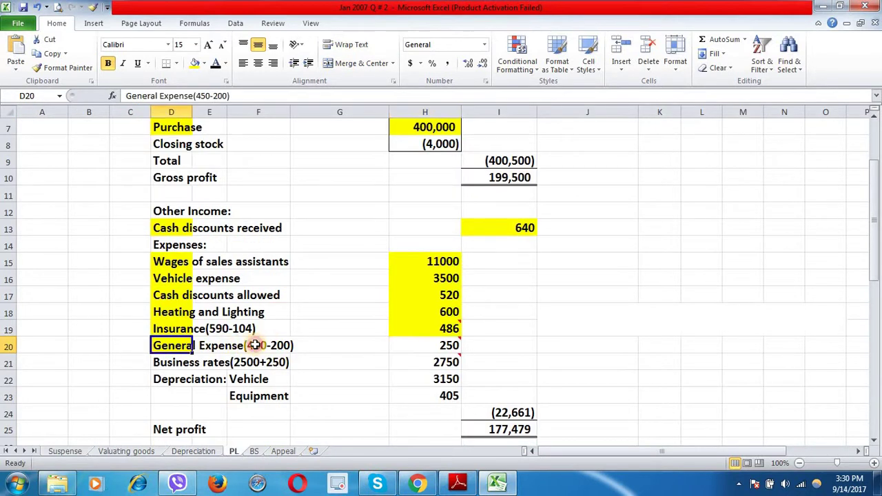
{"action": "left_click", "coordinate": [441, 344]}
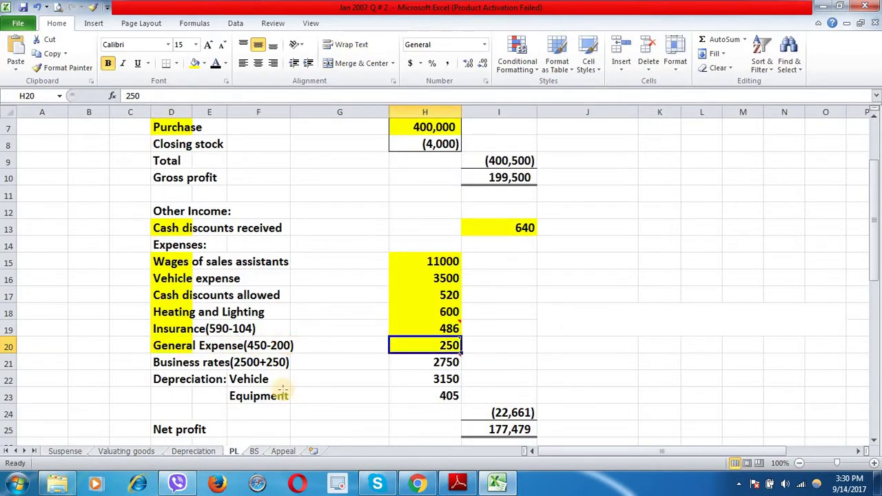
Check business rates in the trial balance and in adjustment (iii), and fill the business rates label in D21 yellow.
{"action": "key", "text": "alt+Tab"}
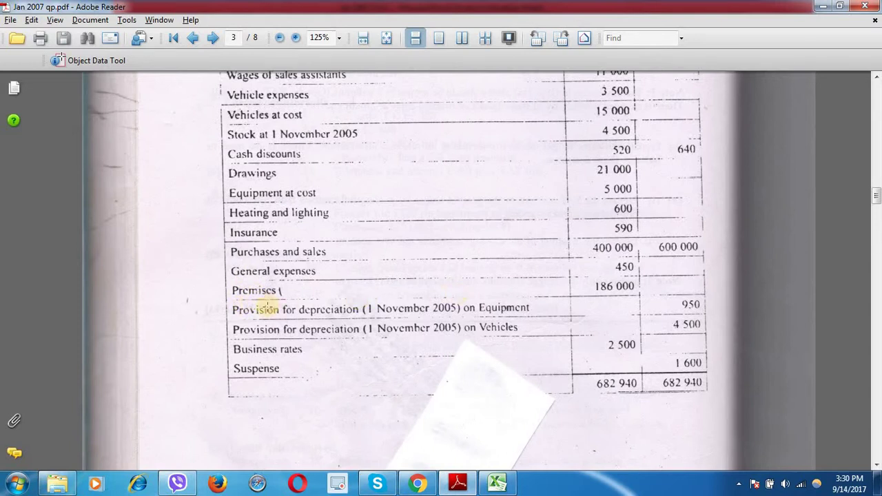
{"action": "scroll", "coordinate": [261, 310], "scroll_direction": "down", "scroll_amount": 2}
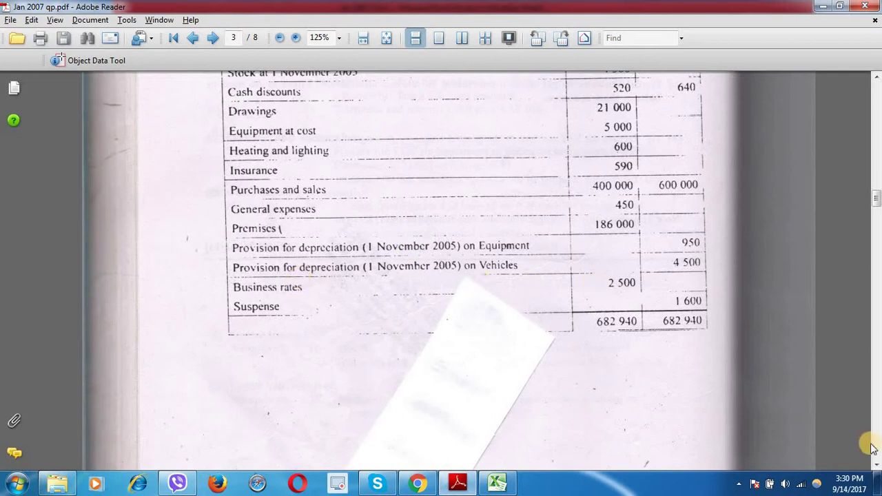
{"action": "scroll", "coordinate": [871, 468], "scroll_direction": "down", "scroll_amount": 15}
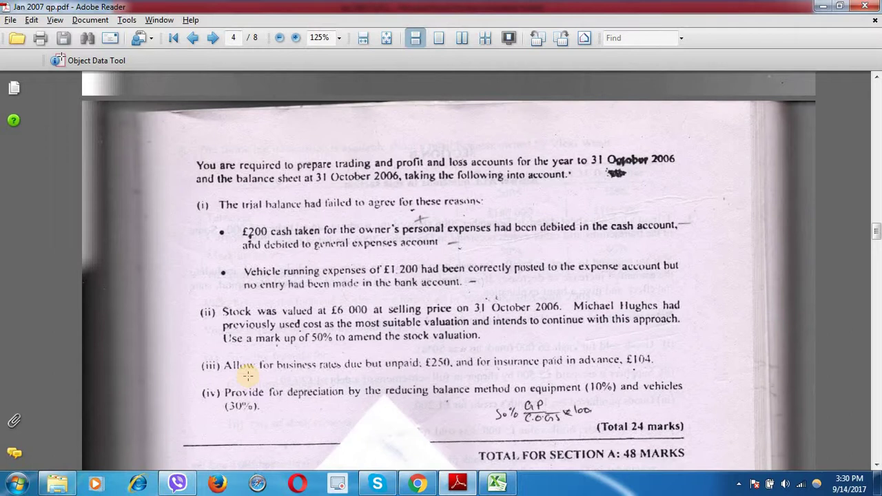
{"action": "key", "text": "alt+Tab"}
{"action": "left_click", "coordinate": [183, 362]}
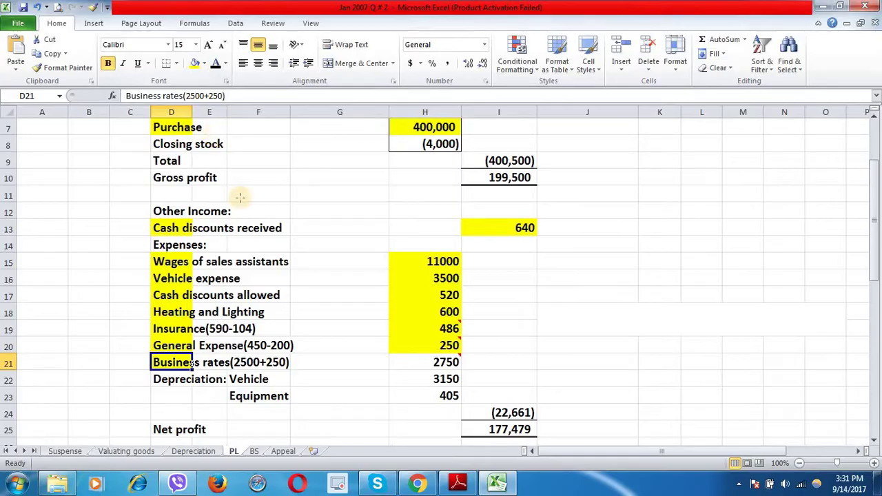
Recheck business rates in the trial balance and fill the business rates amount in H21 yellow.
{"action": "key", "text": "alt+Tab"}
{"action": "scroll", "coordinate": [373, 260], "scroll_direction": "up", "scroll_amount": 6}
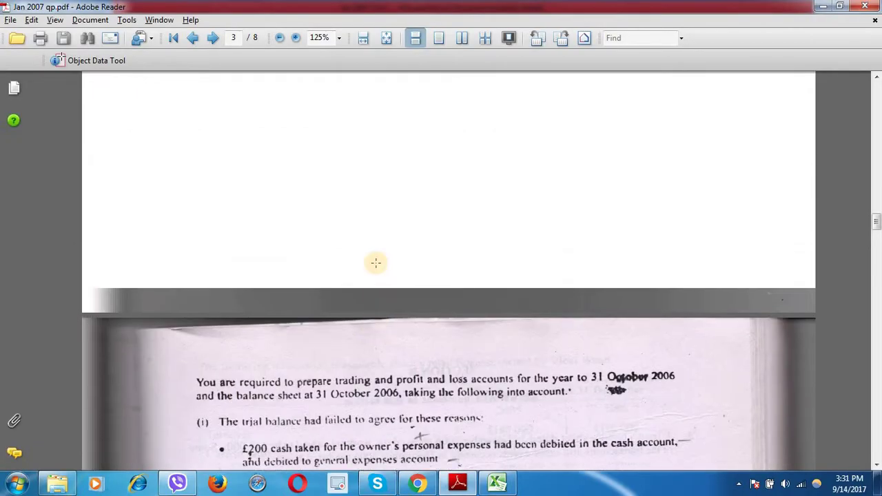
{"action": "key", "text": "alt+Tab"}
{"action": "key", "text": "Escape"}
{"action": "scroll", "coordinate": [553, 292], "scroll_direction": "up", "scroll_amount": 3}
{"action": "key", "text": "alt+Tab"}
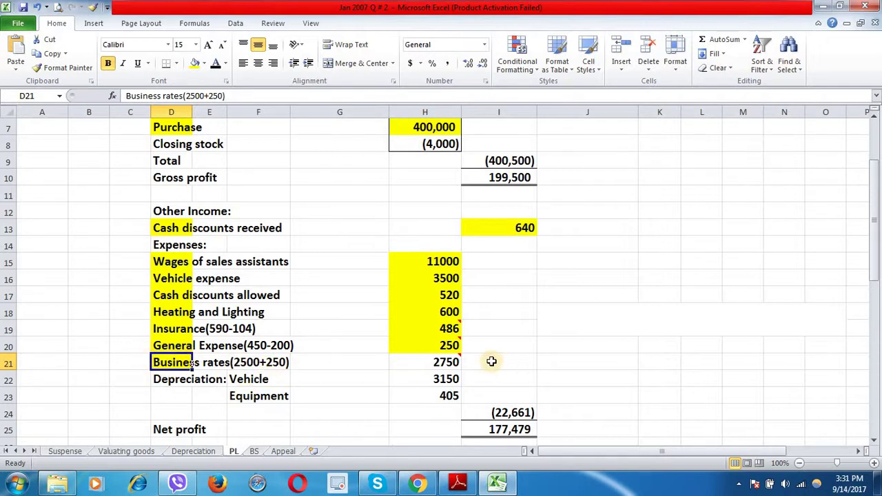
{"action": "left_click", "coordinate": [449, 362]}
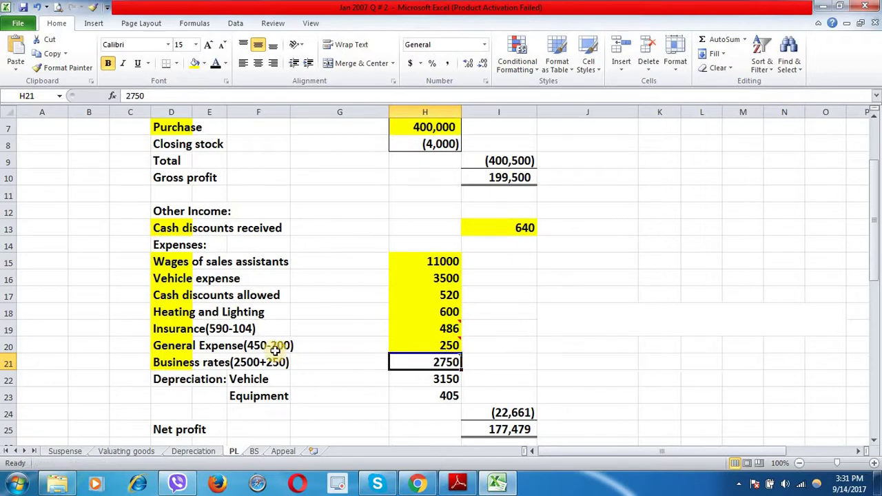
{"action": "left_click", "coordinate": [195, 63]}
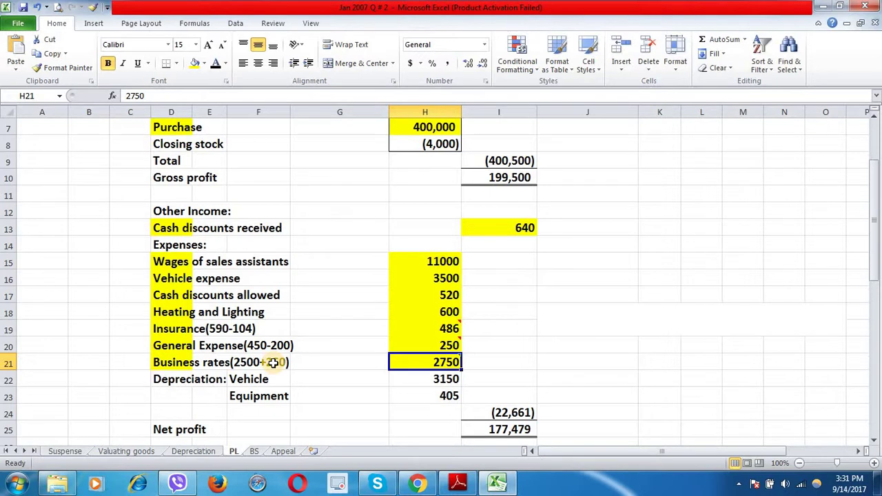
Recheck the insurance line and the trial balance in the question paper, and fill the depreciation label in D22 yellow.
{"action": "left_click", "coordinate": [171, 328]}
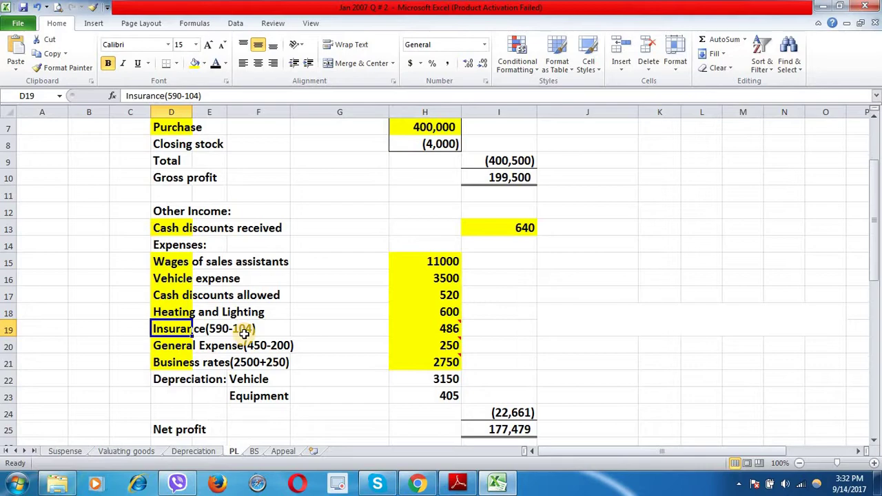
{"action": "key", "text": "alt+Tab"}
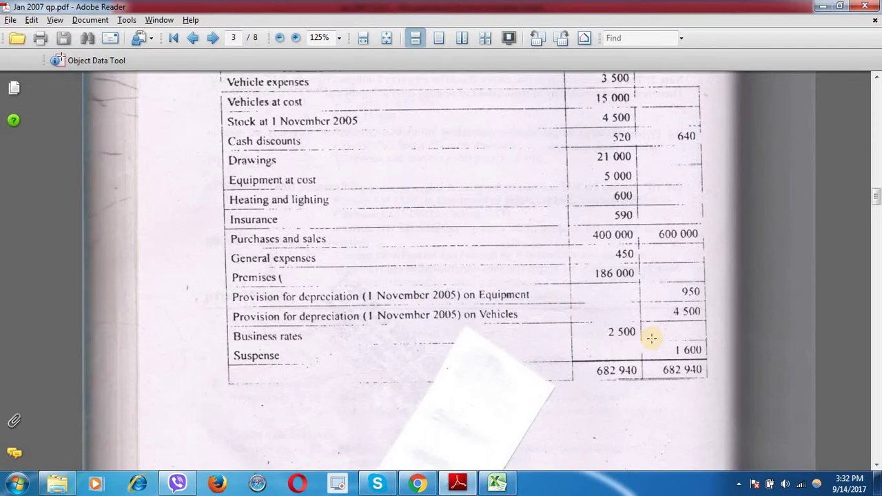
{"action": "key", "text": "alt+Tab"}
{"action": "key", "text": "Down"}
{"action": "key", "text": "Down"}
{"action": "key", "text": "Down"}
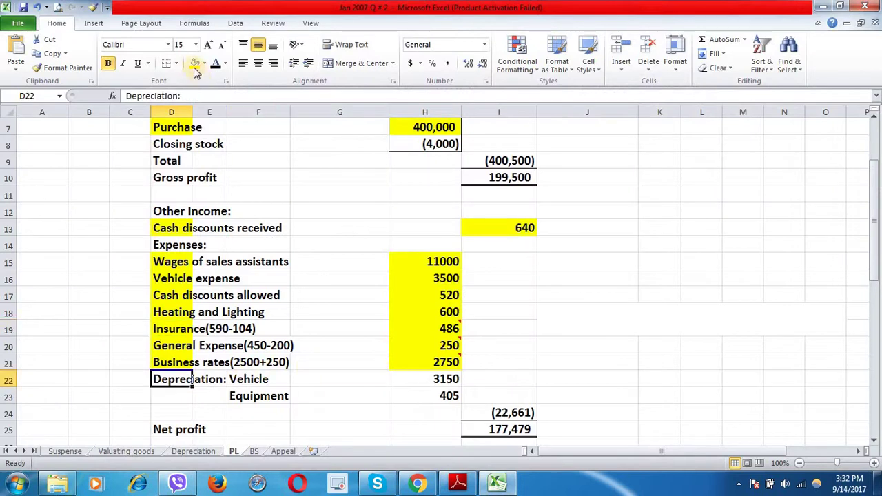
Review the vehicle and equipment depreciation amounts, and fill the current year's depreciation in I3 and I4 of the Depreciation sheet yellow.
{"action": "key", "text": "Right"}
{"action": "key", "text": "Right"}
{"action": "left_click", "coordinate": [434, 379]}
{"action": "scroll", "coordinate": [428, 372], "scroll_direction": "down", "scroll_amount": 2}
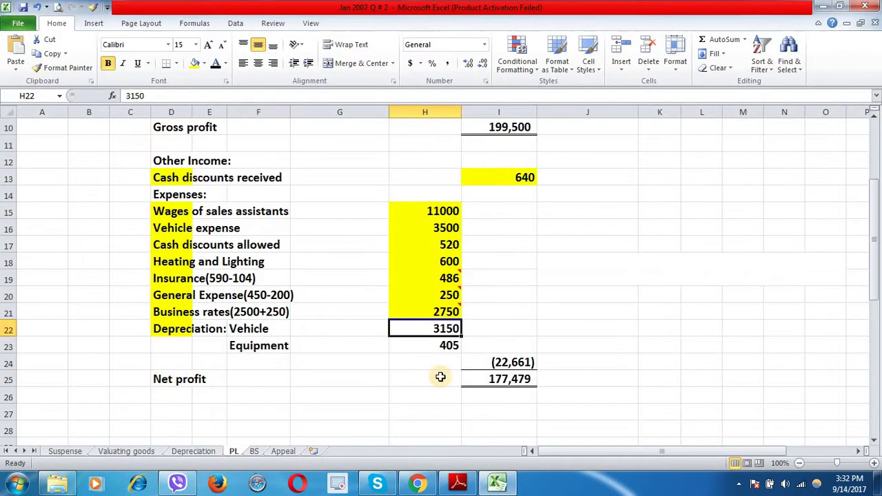
{"action": "key", "text": "Down"}
{"action": "key", "text": "Left"}
{"action": "key", "text": "Left"}
{"action": "left_click", "coordinate": [433, 296]}
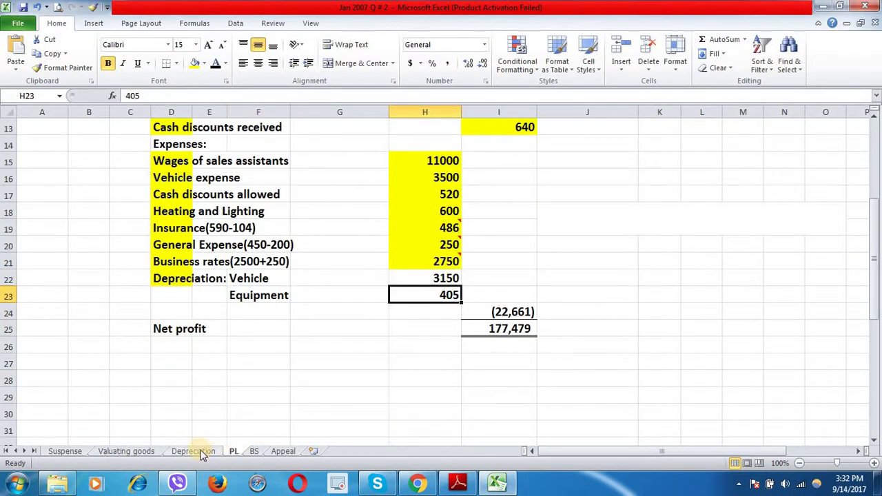
{"action": "left_click", "coordinate": [200, 452]}
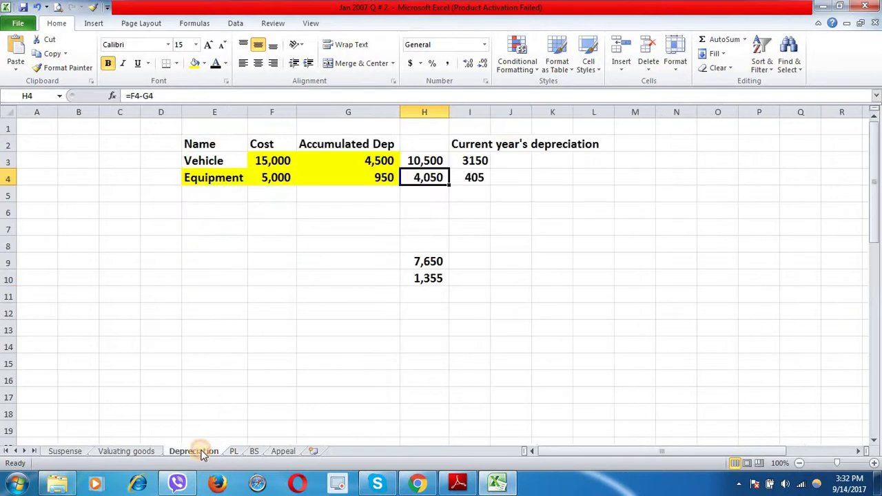
{"action": "left_click", "coordinate": [477, 161]}
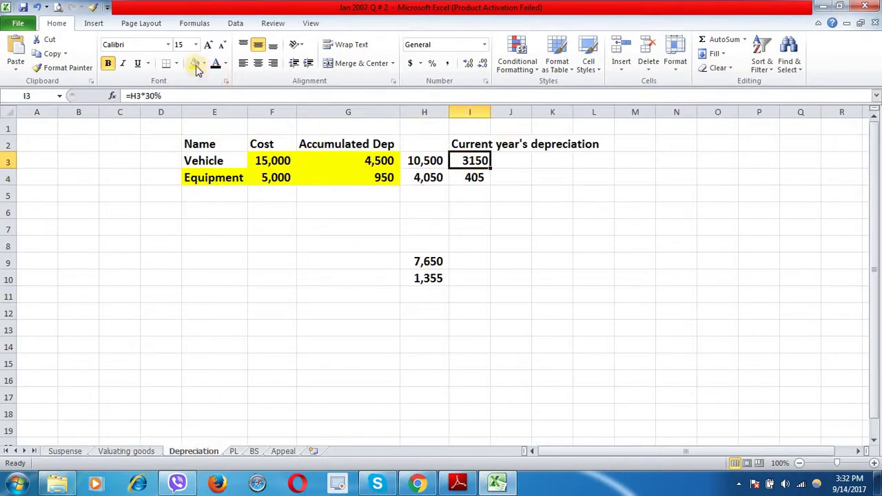
{"action": "left_click", "coordinate": [474, 177]}
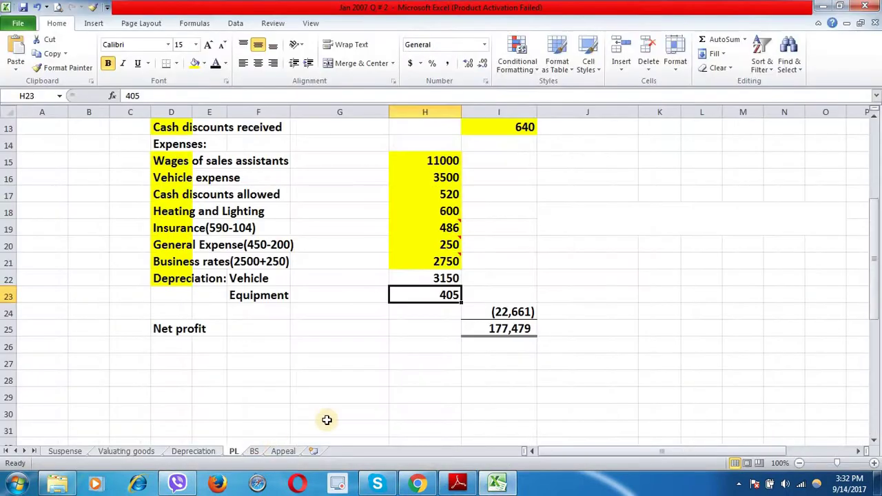
Fill the vehicle and equipment depreciation amounts in H22 and H23 of the PL sheet yellow.
{"action": "left_click", "coordinate": [412, 277]}
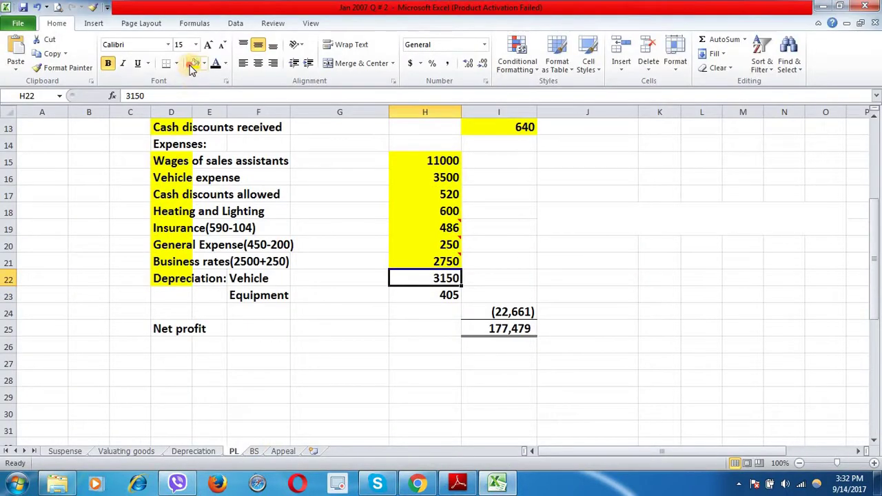
{"action": "left_click", "coordinate": [195, 62]}
{"action": "left_click", "coordinate": [403, 294]}
Inspect the formulas behind the total expenses in I24 and the net profit in I25.
{"action": "left_click", "coordinate": [501, 312]}
{"action": "double_click", "coordinate": [500, 313]}
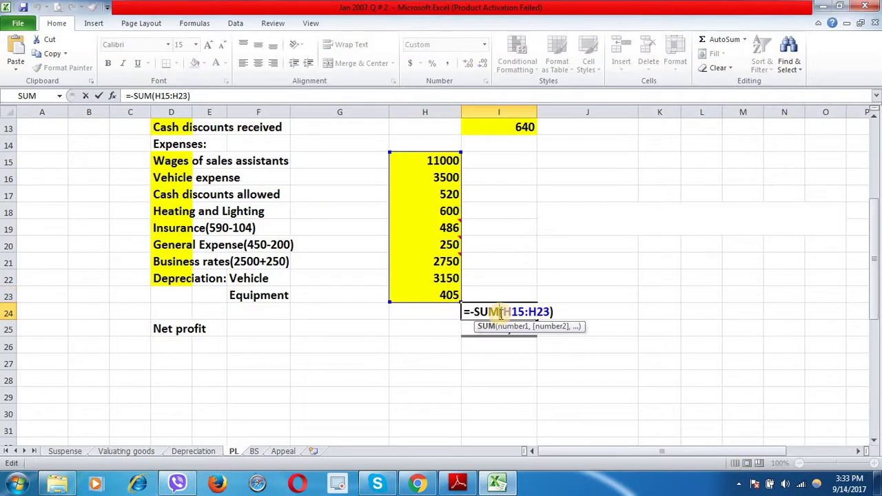
{"action": "key", "text": "Return"}
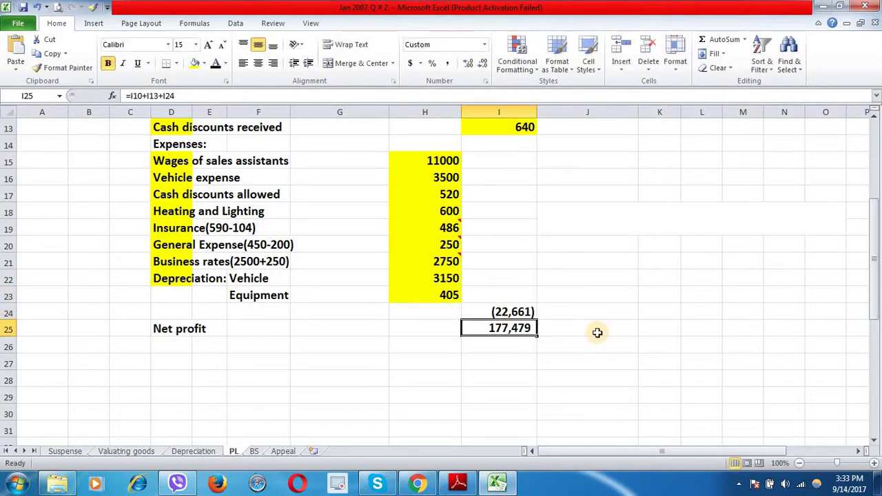
Check the closing stock cost on the Valuating goods sheet and fill the closing stock amount in H8 of the PL sheet yellow.
{"action": "scroll", "coordinate": [597, 333], "scroll_direction": "up", "scroll_amount": 4}
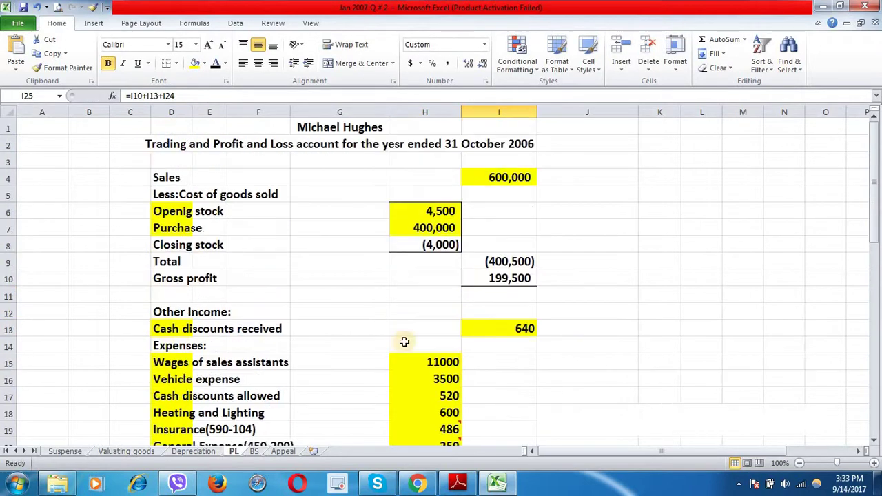
{"action": "left_click", "coordinate": [490, 328]}
{"action": "left_click", "coordinate": [431, 243]}
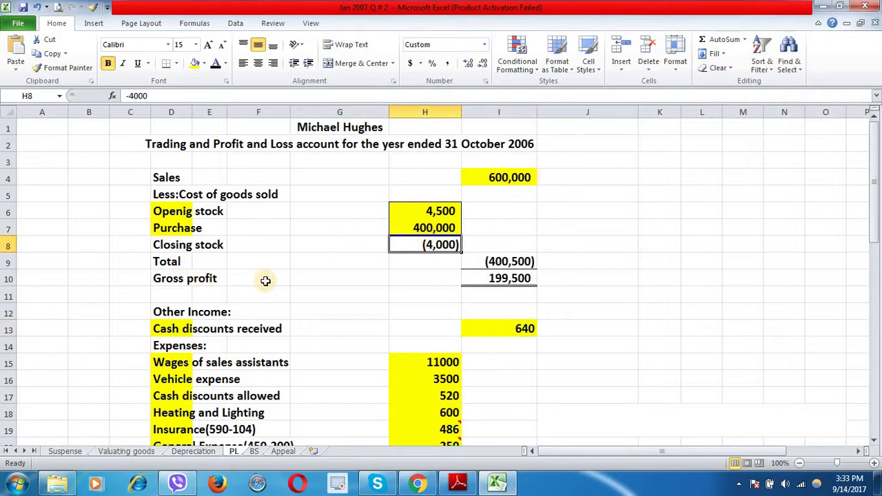
{"action": "left_click", "coordinate": [145, 452]}
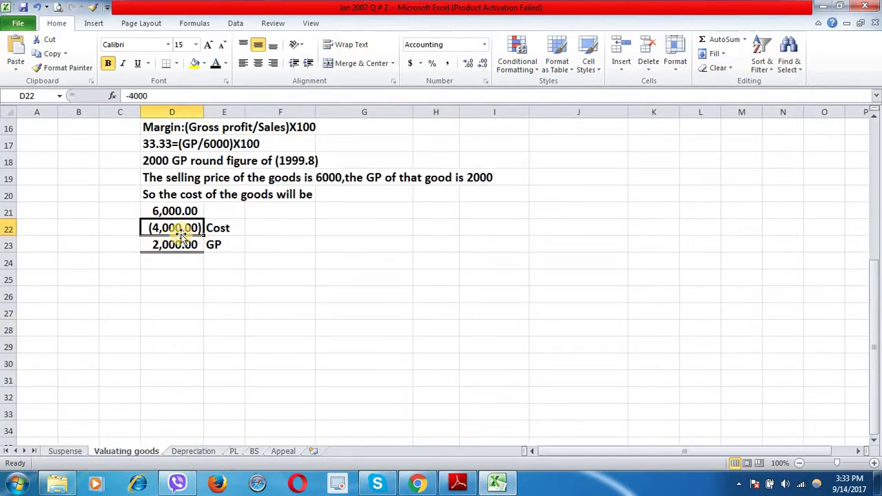
{"action": "left_click", "coordinate": [235, 452]}
{"action": "left_click", "coordinate": [172, 246]}
{"action": "left_click", "coordinate": [413, 245]}
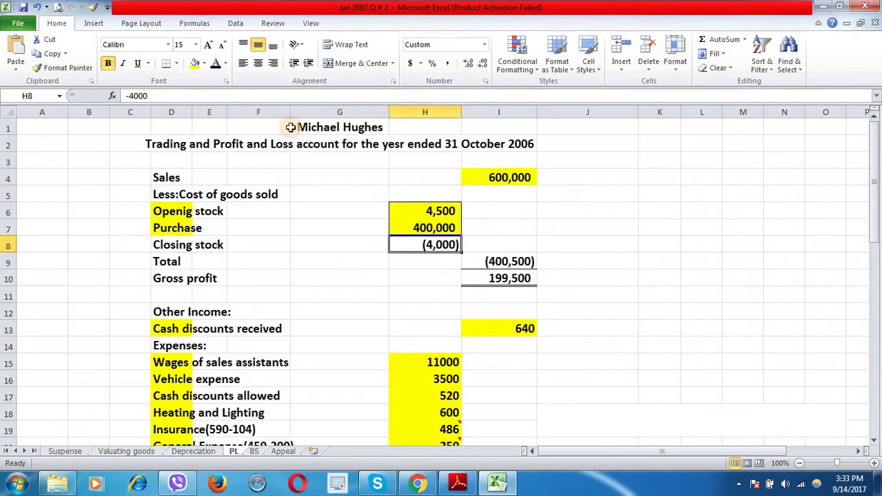
{"action": "left_click", "coordinate": [195, 63]}
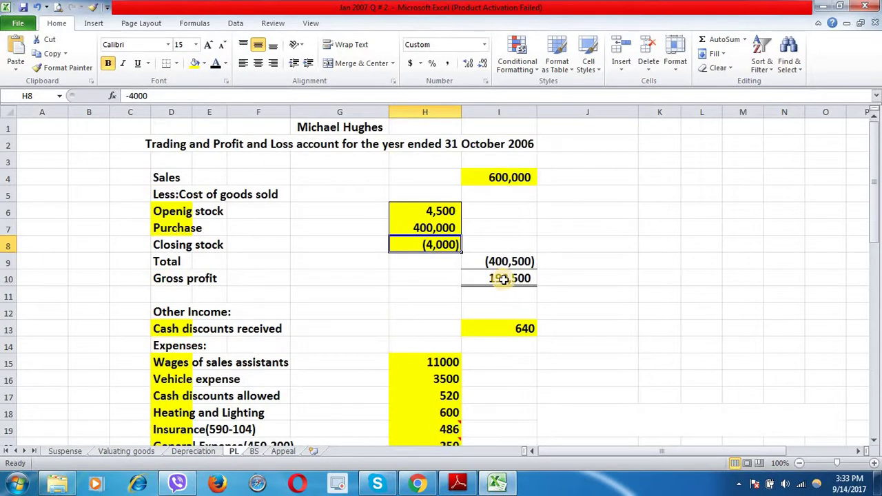
Review how the gross profit is built from sales, opening stock, purchases, closing stock and the cost of goods sold total.
{"action": "left_click", "coordinate": [504, 279]}
{"action": "left_click", "coordinate": [451, 211]}
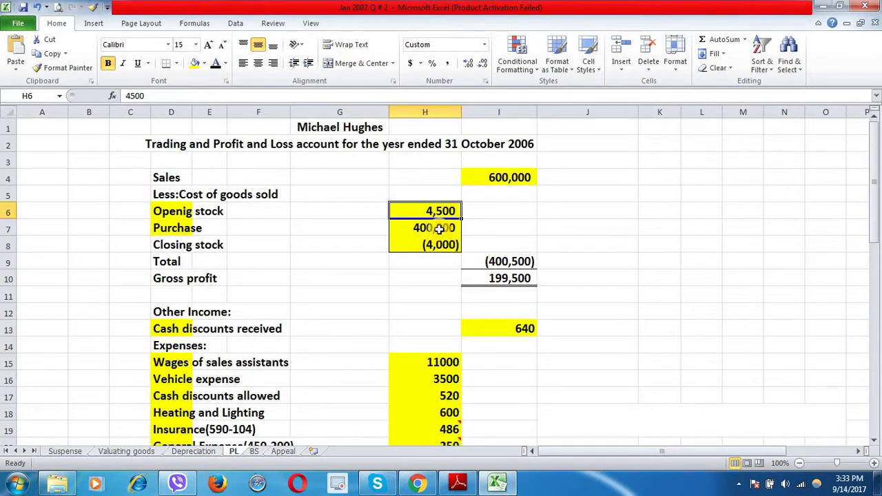
{"action": "left_click", "coordinate": [439, 229]}
{"action": "left_click", "coordinate": [437, 245]}
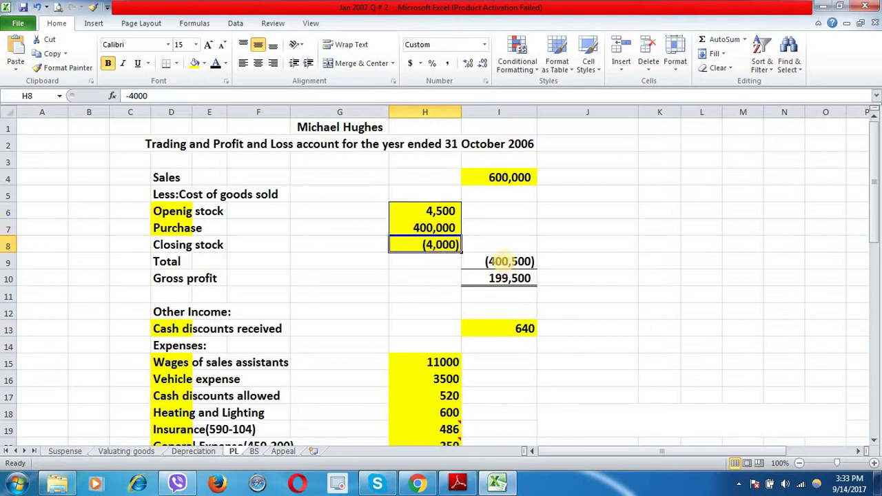
{"action": "left_click", "coordinate": [500, 261]}
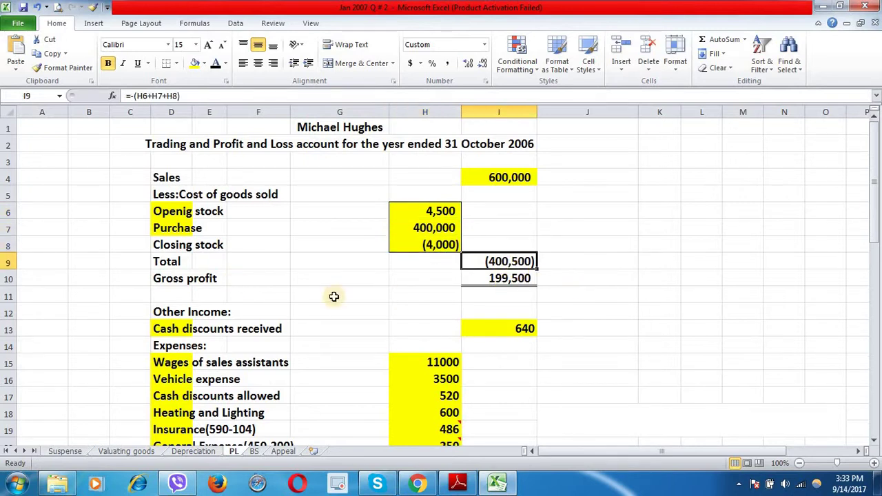
{"action": "left_click", "coordinate": [493, 176]}
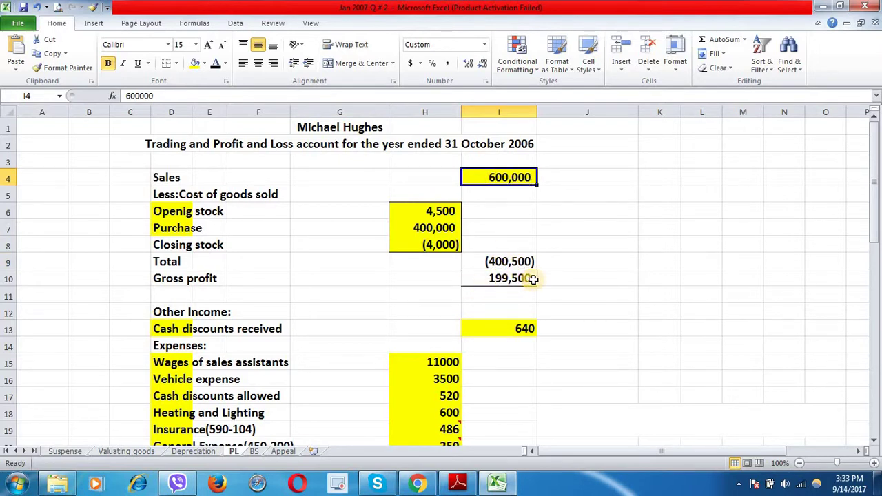
Review how gross profit, cash discounts received and total expenses lead to the net profit.
{"action": "scroll", "coordinate": [498, 279], "scroll_direction": "down", "scroll_amount": 3}
{"action": "left_click", "coordinate": [517, 177]}
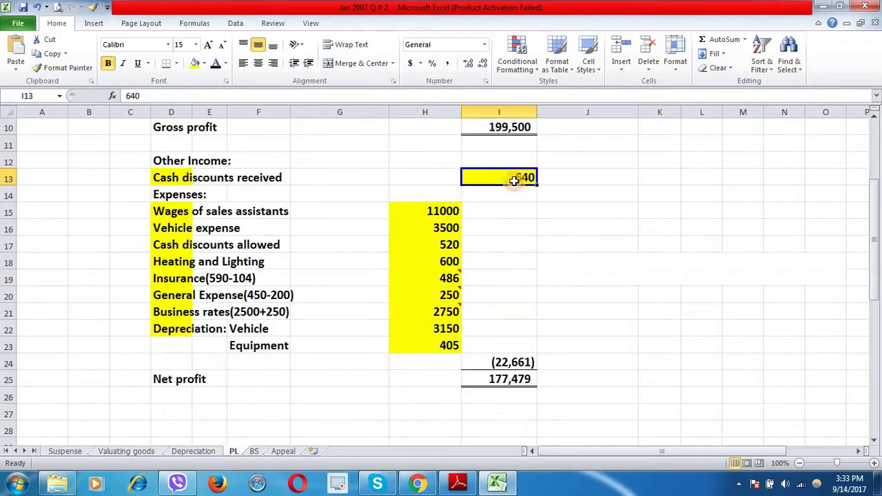
{"action": "scroll", "coordinate": [516, 186], "scroll_direction": "up", "scroll_amount": 1}
{"action": "left_click", "coordinate": [518, 181]}
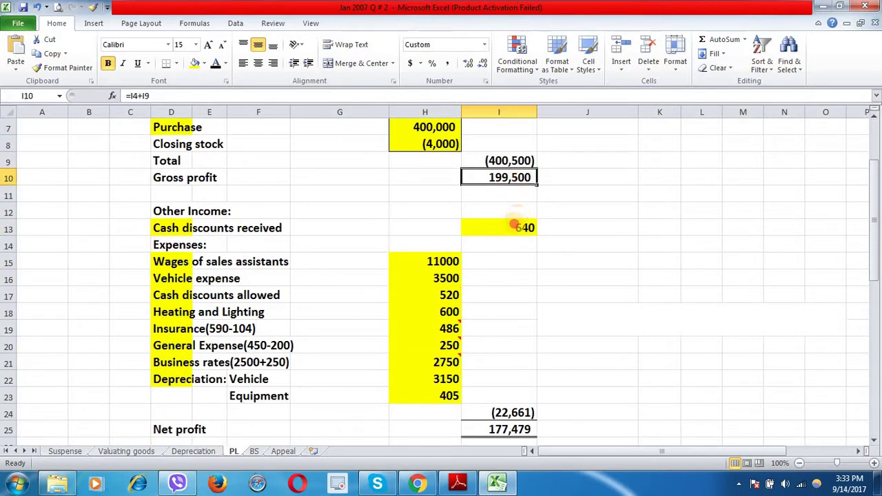
{"action": "left_click", "coordinate": [517, 226]}
{"action": "scroll", "coordinate": [517, 227], "scroll_direction": "down", "scroll_amount": 1}
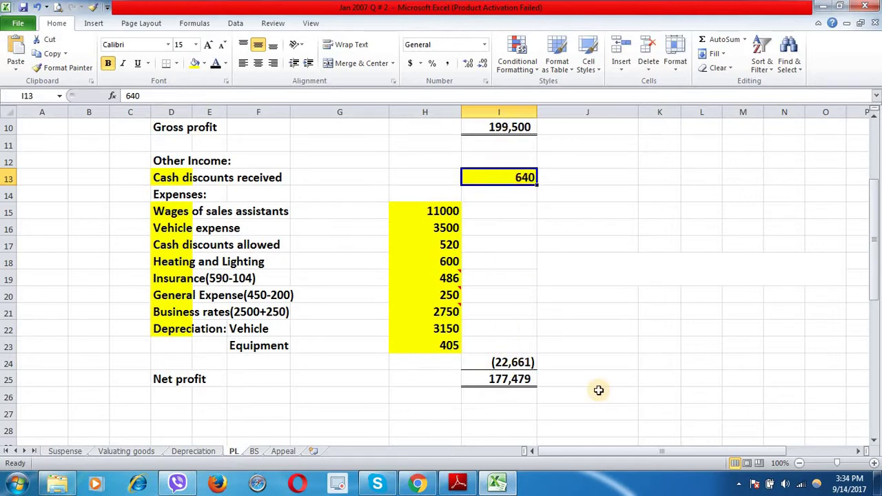
{"action": "scroll", "coordinate": [596, 389], "scroll_direction": "down", "scroll_amount": 2}
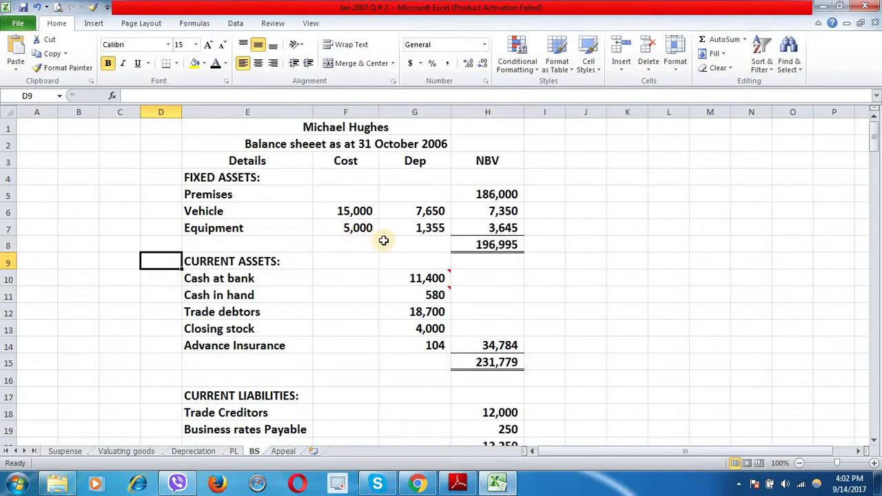
Check cash at bank in the question paper's trial balance and fill its label in E10 of the BS sheet yellow.
{"action": "left_click", "coordinate": [468, 483]}
{"action": "scroll", "coordinate": [333, 315], "scroll_direction": "up", "scroll_amount": 7}
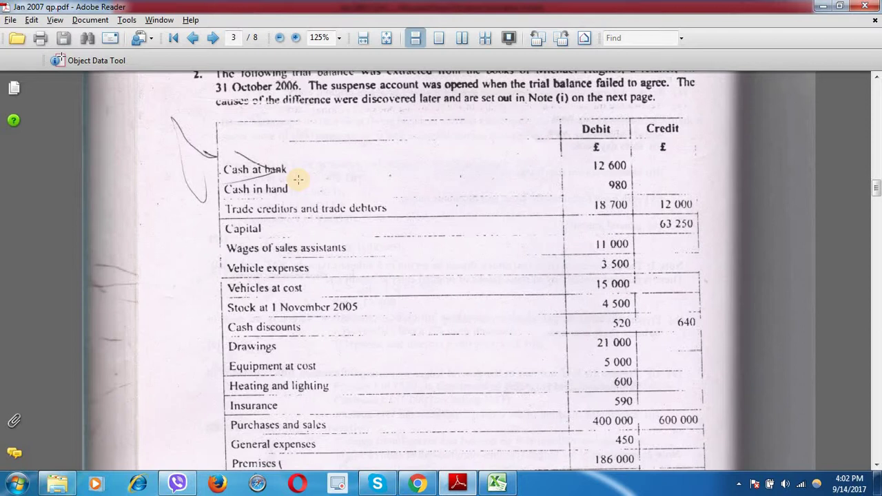
{"action": "key", "text": "alt+Tab"}
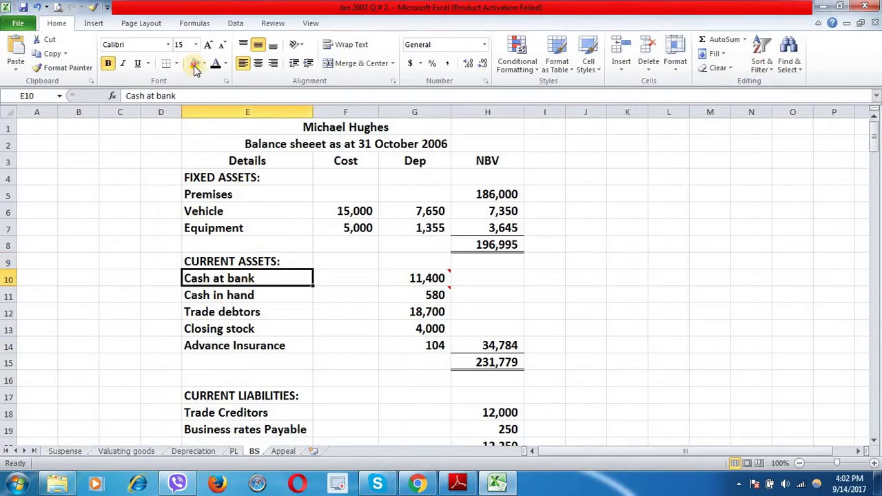
Check the cash at bank correction on the Suspense sheet and fill the cash at bank amount in G10 of the BS sheet yellow.
{"action": "left_click", "coordinate": [398, 278]}
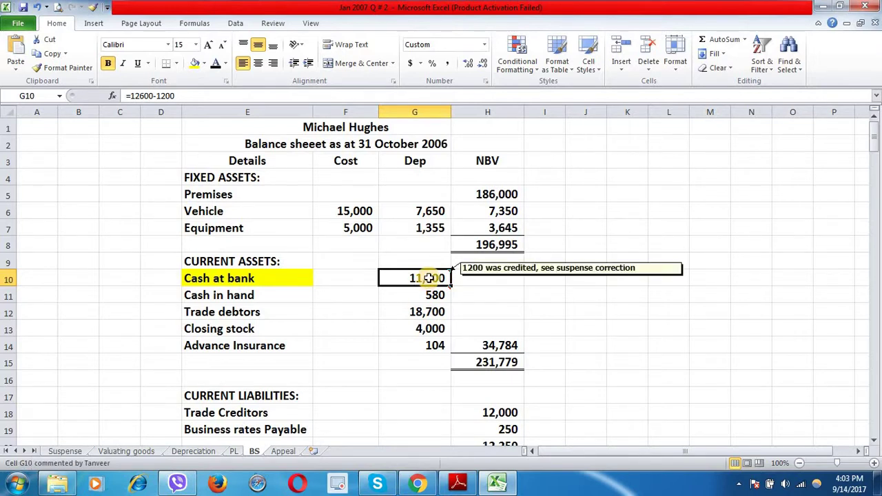
{"action": "left_click", "coordinate": [66, 451]}
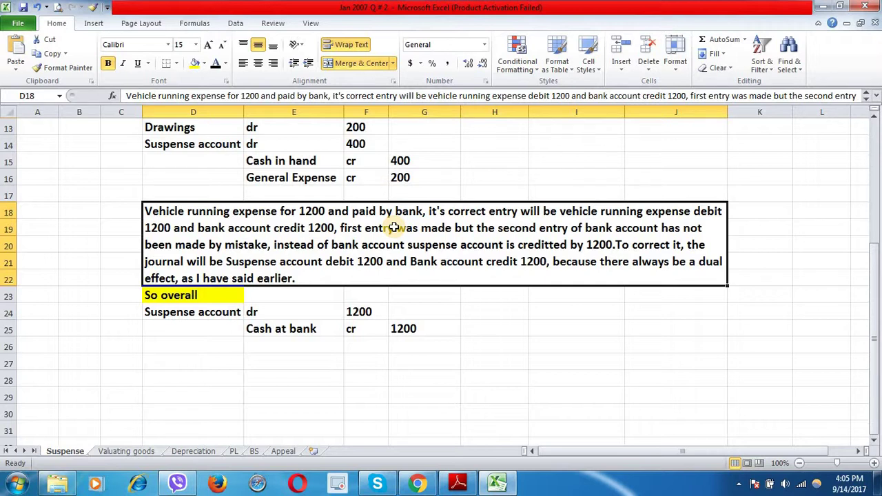
{"action": "left_click", "coordinate": [289, 329]}
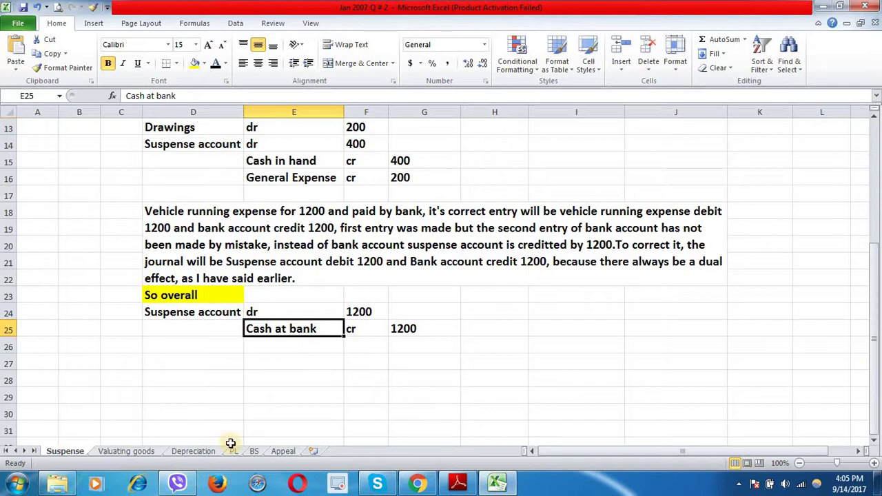
{"action": "left_click", "coordinate": [254, 451]}
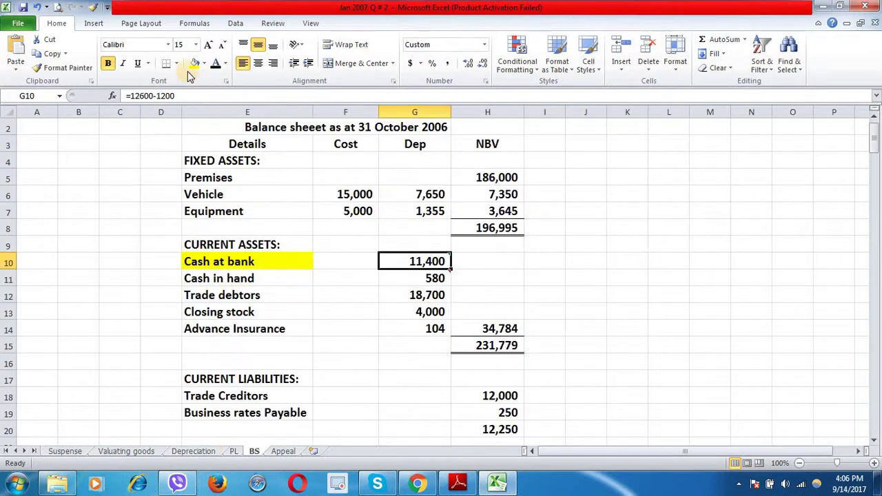
Check cash in hand in the trial balance and fill the cash in hand label in E11 yellow.
{"action": "key", "text": "alt+Tab"}
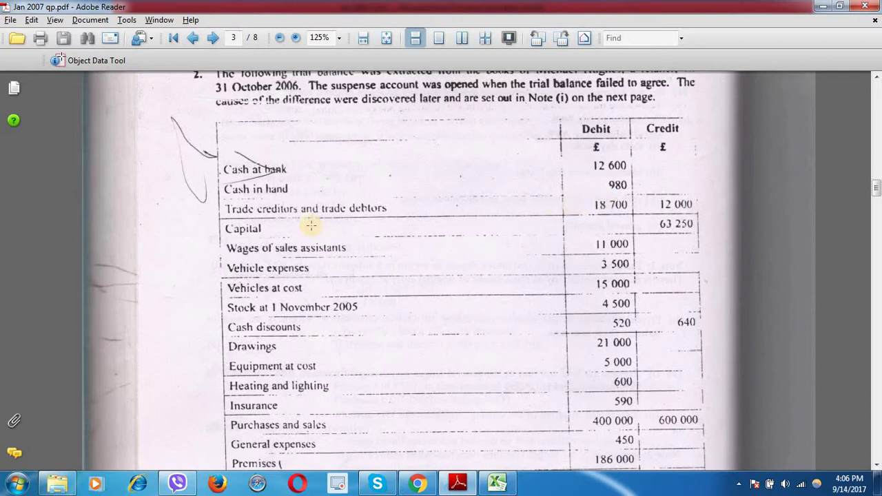
{"action": "key", "text": "alt+Tab"}
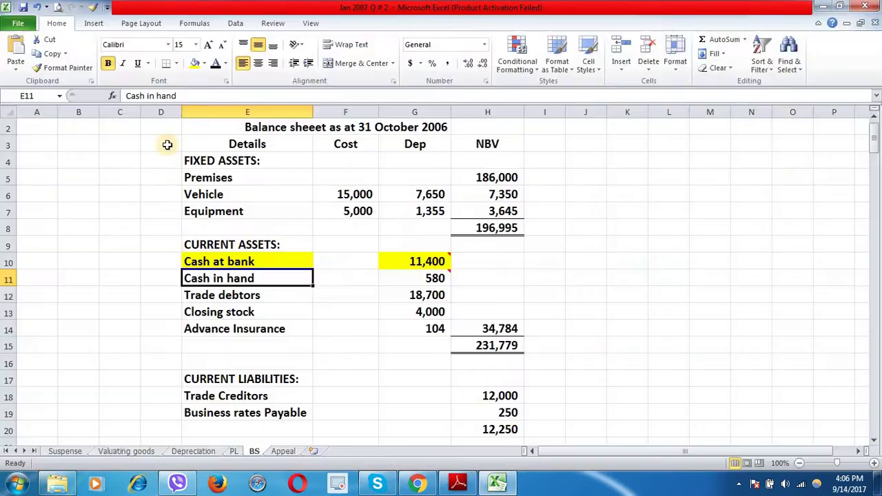
{"action": "left_click", "coordinate": [195, 63]}
Check the cash in hand correction on the Suspense sheet and fill the cash in hand amount in G11 of the BS sheet yellow.
{"action": "left_click", "coordinate": [393, 272]}
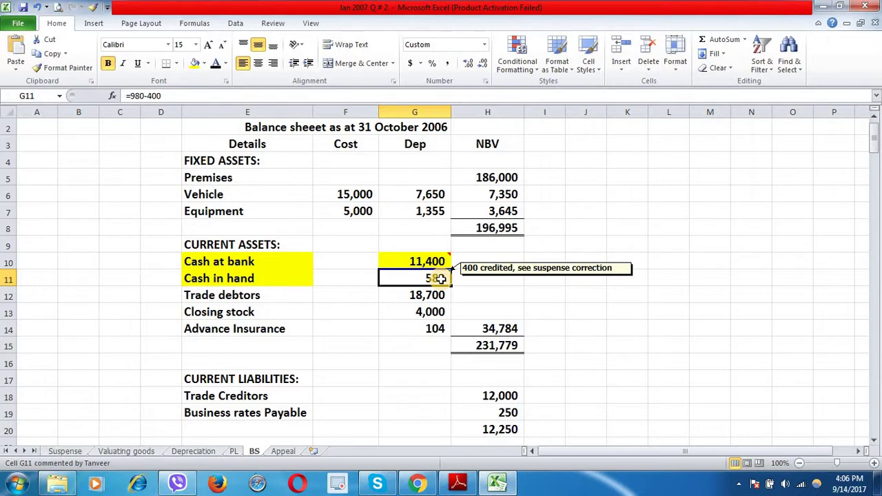
{"action": "key", "text": "ctrl+Page_Up"}
{"action": "key", "text": "ctrl+Page_Up"}
{"action": "key", "text": "ctrl+Page_Up"}
{"action": "key", "text": "ctrl+Page_Up"}
{"action": "left_click", "coordinate": [363, 315]}
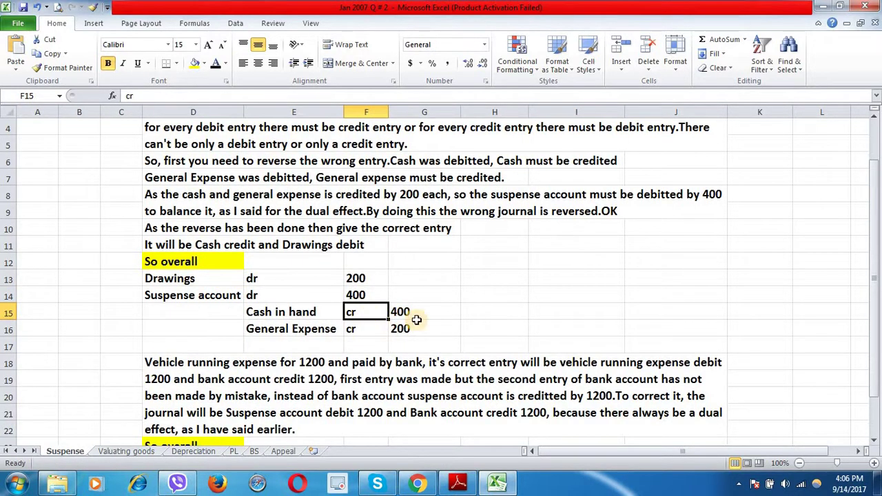
{"action": "left_click", "coordinate": [413, 317]}
{"action": "scroll", "coordinate": [339, 163], "scroll_direction": "up", "scroll_amount": 1}
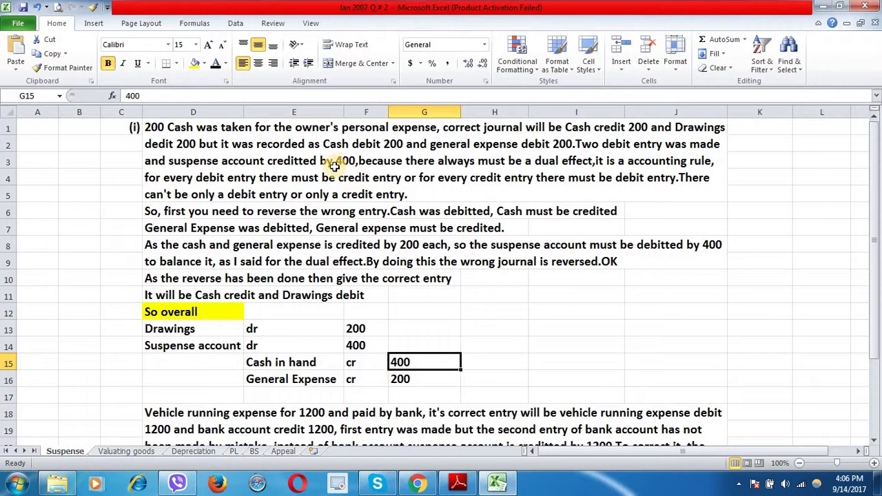
{"action": "left_click", "coordinate": [333, 165]}
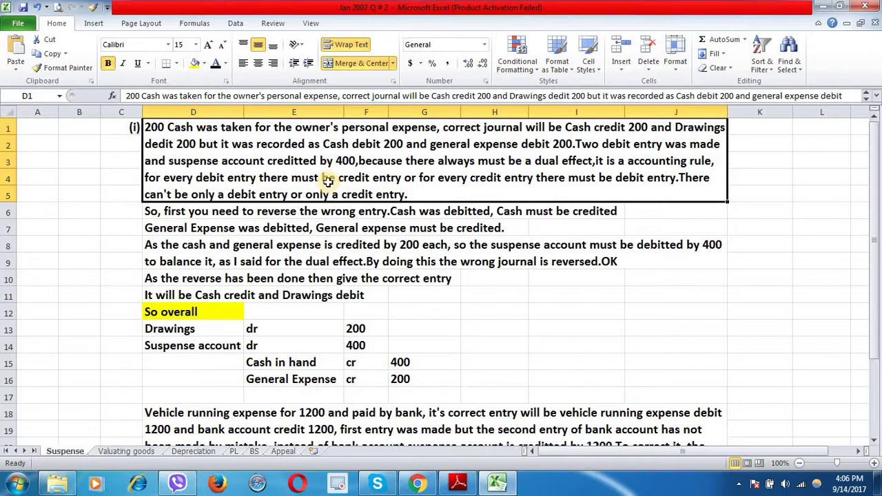
{"action": "left_click", "coordinate": [300, 359]}
{"action": "left_click", "coordinate": [358, 361]}
{"action": "left_click", "coordinate": [401, 362]}
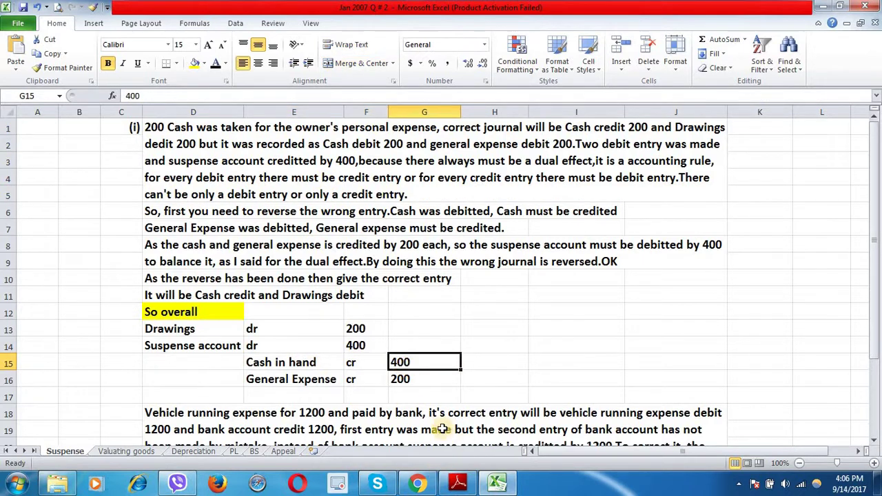
{"action": "left_click", "coordinate": [254, 451]}
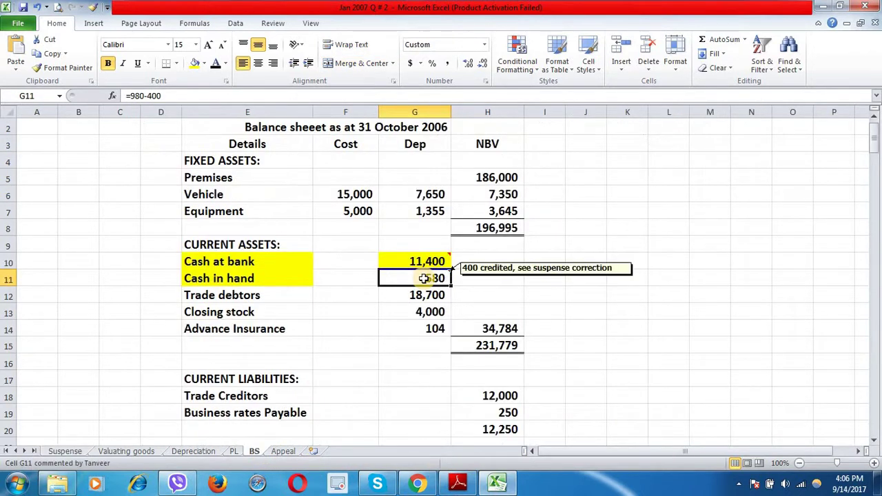
Check trade debtors in the question paper's trial balance and fill their amount in G12 and label in E12 yellow.
{"action": "key", "text": "alt+Tab"}
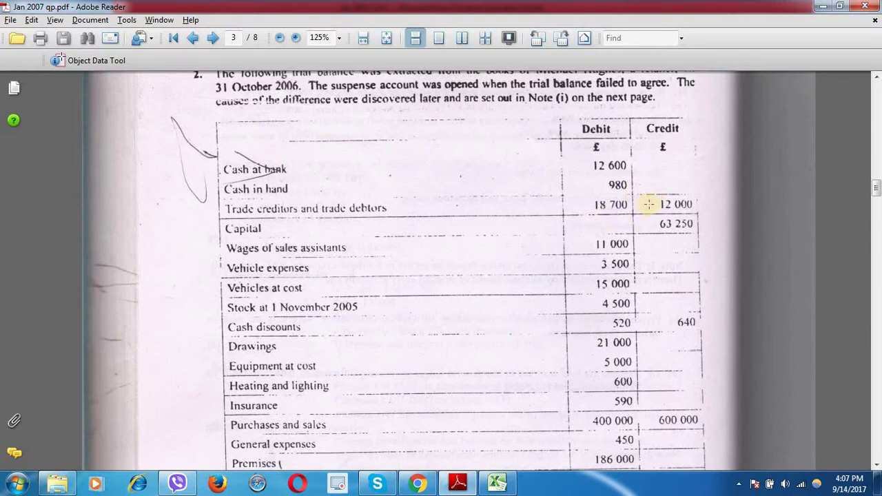
{"action": "left_click", "coordinate": [497, 483]}
{"action": "left_click", "coordinate": [432, 297]}
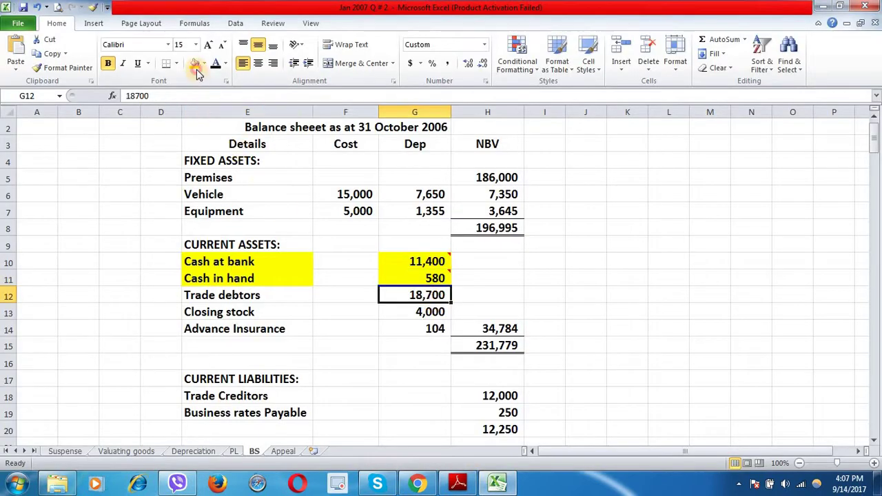
{"action": "left_click", "coordinate": [196, 65]}
{"action": "left_click", "coordinate": [234, 297]}
{"action": "left_click", "coordinate": [195, 65]}
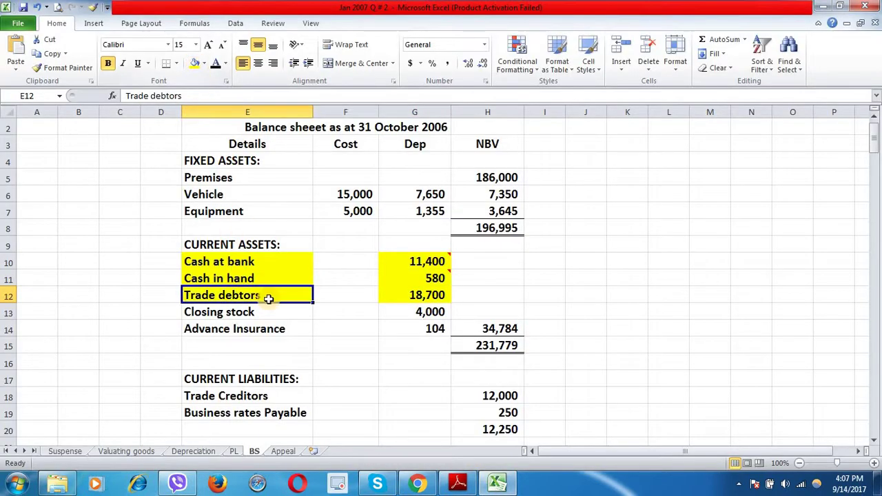
Fill the trade creditors label in E18 and amount in H18 yellow.
{"action": "scroll", "coordinate": [269, 298], "scroll_direction": "down", "scroll_amount": 2}
{"action": "left_click", "coordinate": [249, 298]}
{"action": "left_click", "coordinate": [195, 65]}
{"action": "key", "text": "Right"}
{"action": "key", "text": "Right"}
{"action": "key", "text": "Right"}
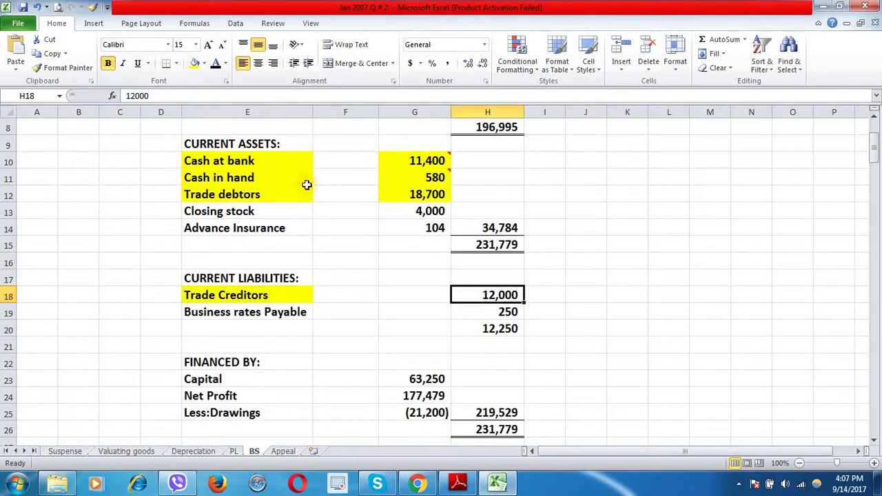
{"action": "left_click", "coordinate": [195, 64]}
{"action": "left_click", "coordinate": [248, 294]}
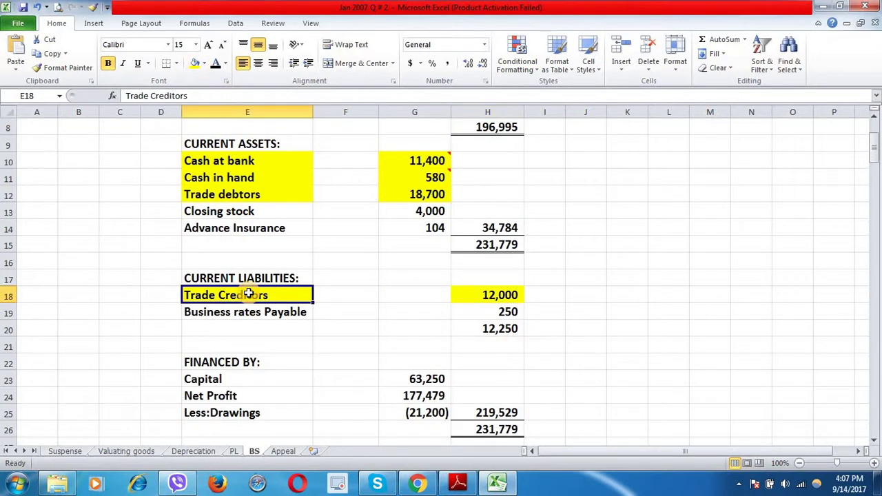
Check capital in the question paper and fill its label in E23 and amount in G23 yellow.
{"action": "key", "text": "alt+Tab"}
{"action": "key", "text": "alt+Tab"}
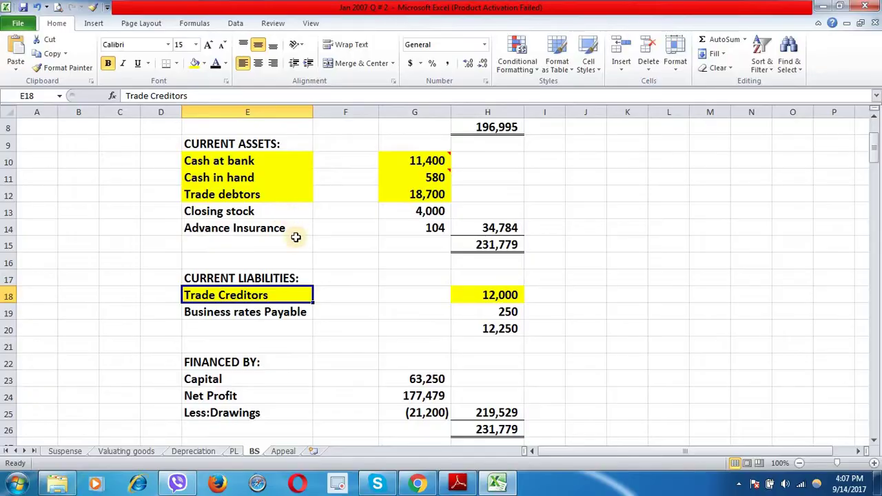
{"action": "scroll", "coordinate": [291, 232], "scroll_direction": "down", "scroll_amount": 1}
{"action": "left_click", "coordinate": [248, 331]}
{"action": "left_click", "coordinate": [193, 64]}
{"action": "key", "text": "Right"}
{"action": "key", "text": "Right"}
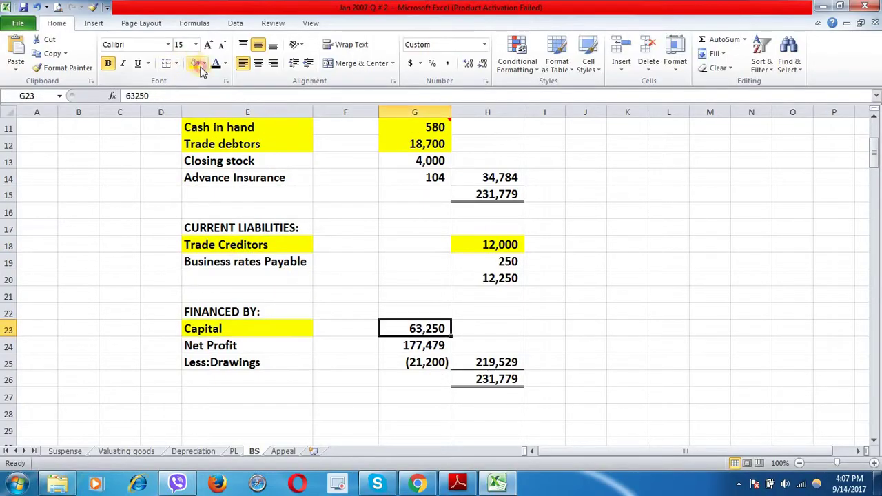
{"action": "left_click", "coordinate": [193, 64]}
Check vehicles at cost in the trial balance and fill the vehicle and equipment costs in F6 and F7 yellow.
{"action": "key", "text": "alt+Tab"}
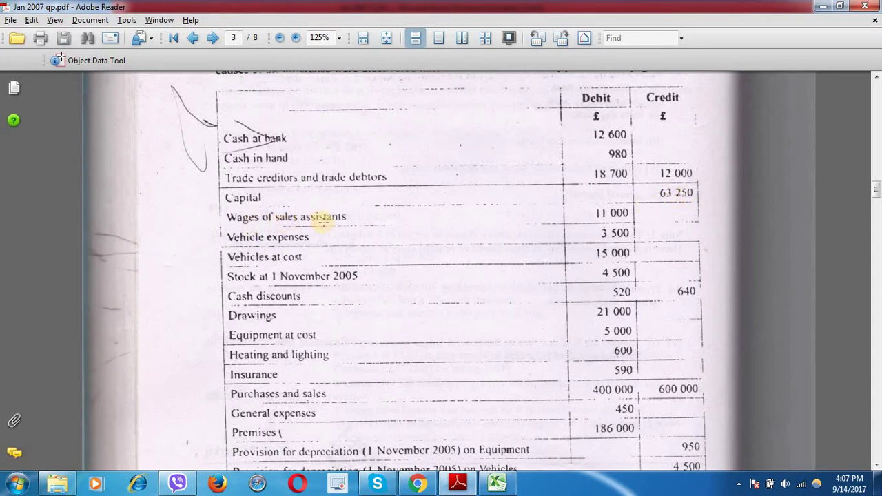
{"action": "scroll", "coordinate": [360, 229], "scroll_direction": "down", "scroll_amount": 1}
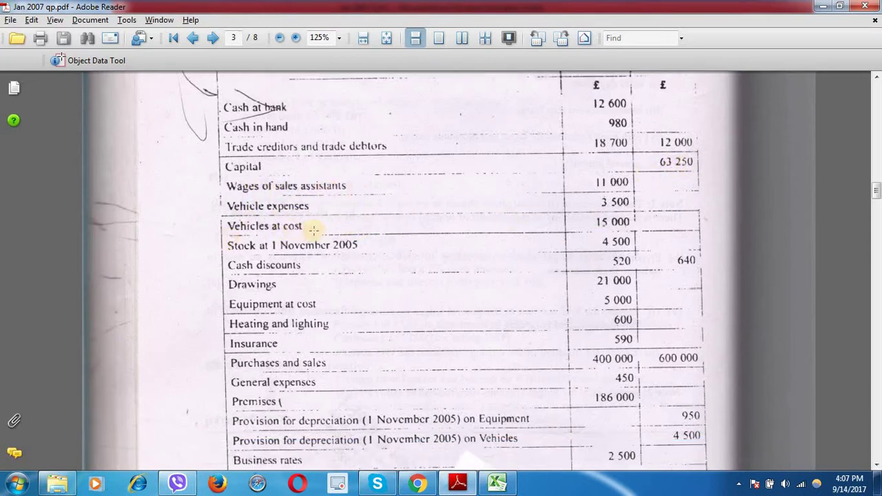
{"action": "key", "text": "alt+Tab"}
{"action": "left_click", "coordinate": [207, 210]}
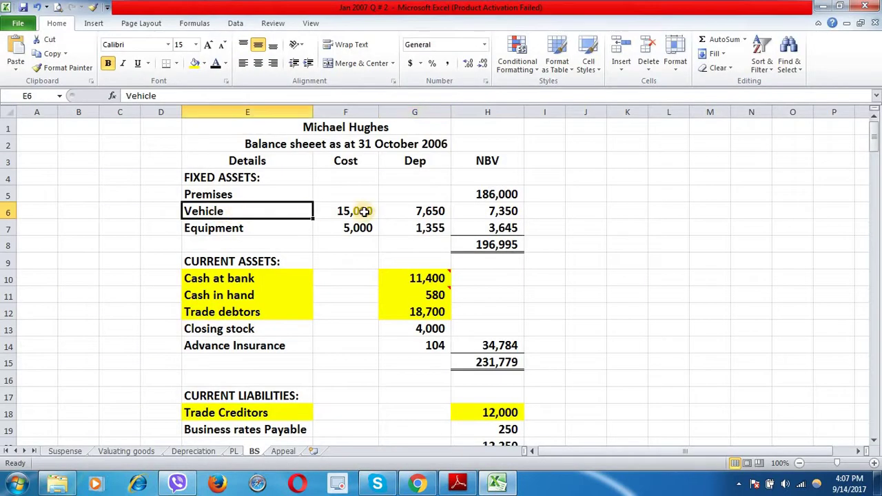
{"action": "left_click", "coordinate": [355, 211]}
{"action": "left_click", "coordinate": [196, 63]}
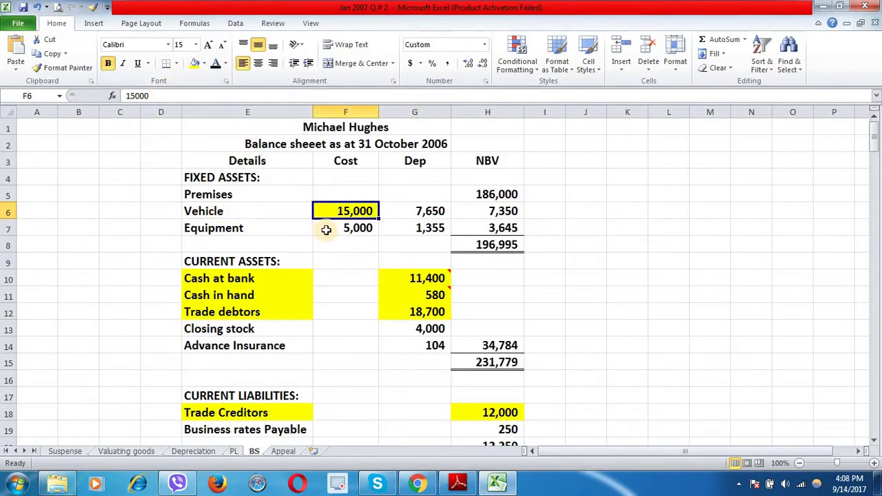
{"action": "left_click", "coordinate": [328, 228]}
{"action": "left_click", "coordinate": [195, 62]}
Check premises in the trial balance and fill the premises label in E5 and amount in H5 yellow.
{"action": "key", "text": "alt+Tab"}
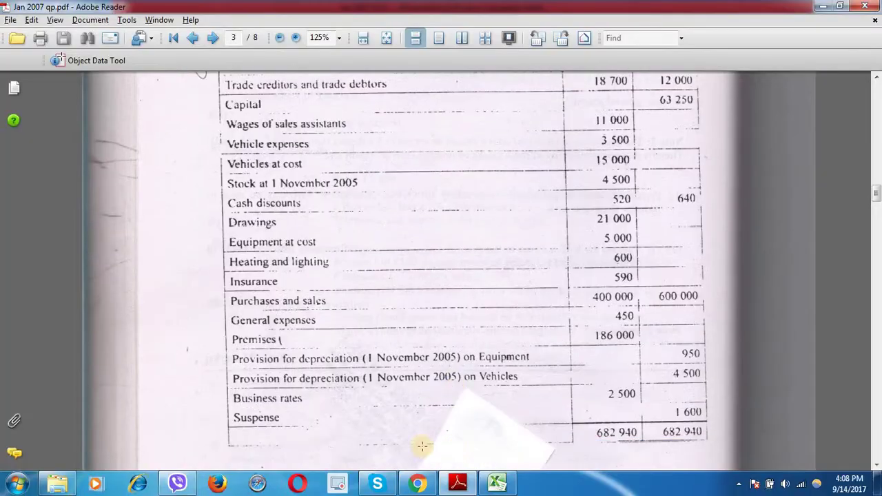
{"action": "key", "text": "alt+Tab"}
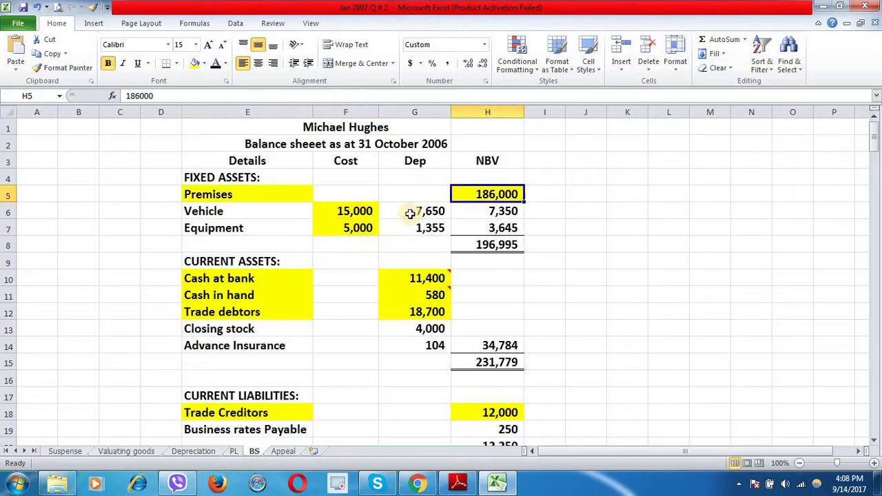
{"action": "left_click", "coordinate": [220, 195]}
{"action": "left_click", "coordinate": [350, 194]}
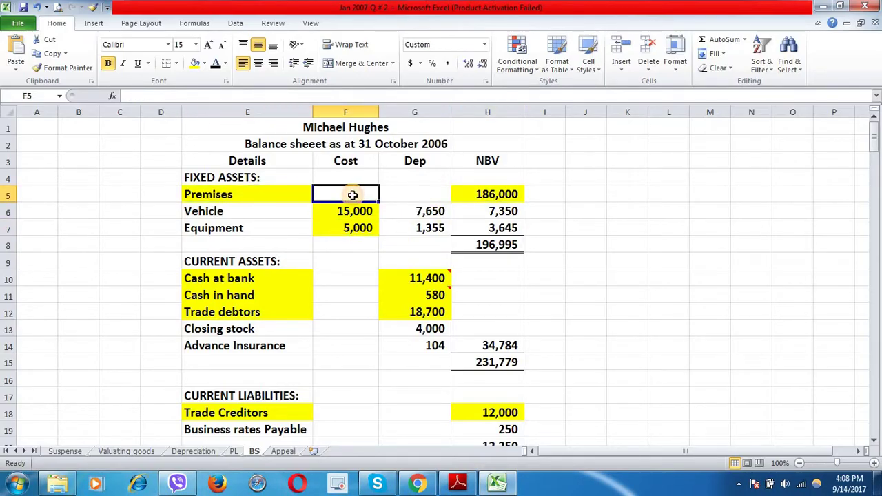
{"action": "left_click", "coordinate": [393, 197]}
{"action": "left_click", "coordinate": [486, 200]}
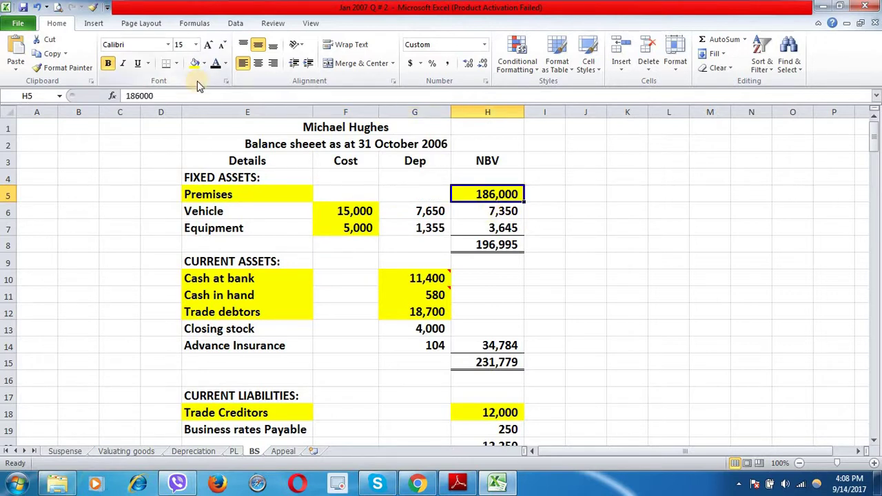
Examine on the Depreciation sheet how the vehicle and equipment totals in H9 and H10 add accumulated and current year's depreciation.
{"action": "left_click", "coordinate": [410, 215]}
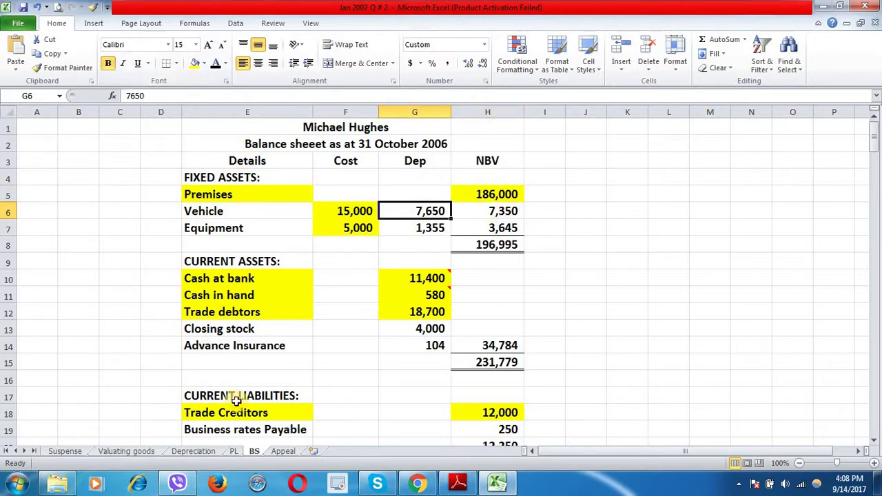
{"action": "left_click", "coordinate": [194, 450]}
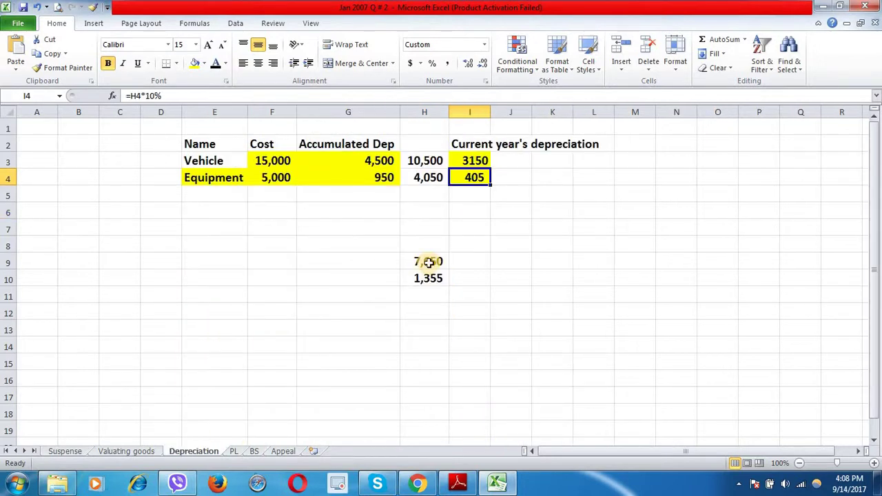
{"action": "left_click", "coordinate": [256, 452]}
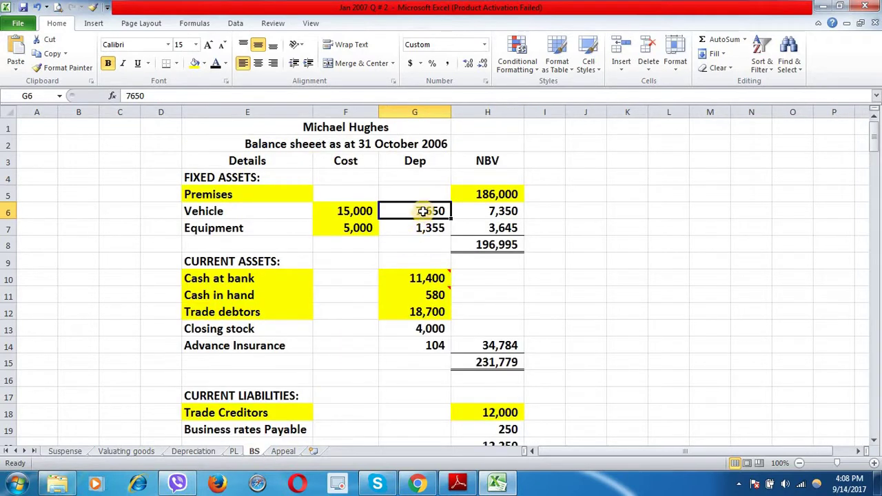
{"action": "left_click", "coordinate": [195, 451]}
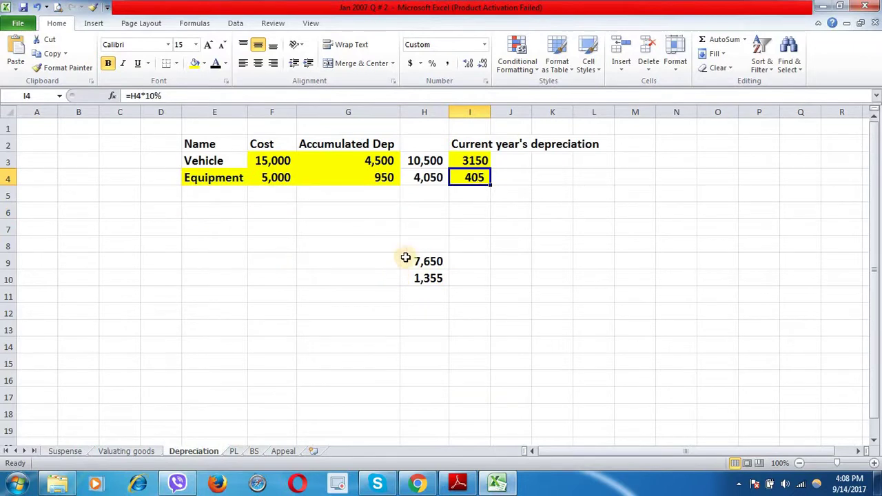
{"action": "left_click", "coordinate": [368, 161]}
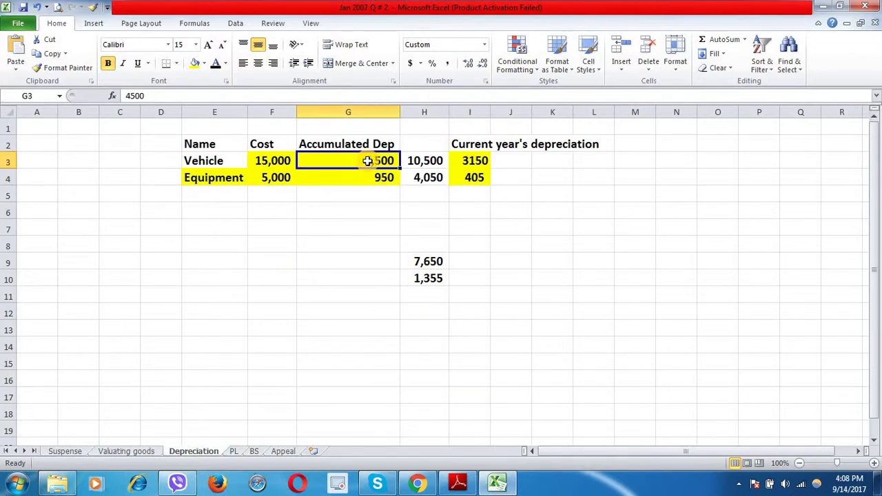
{"action": "left_click", "coordinate": [468, 160]}
{"action": "double_click", "coordinate": [424, 260]}
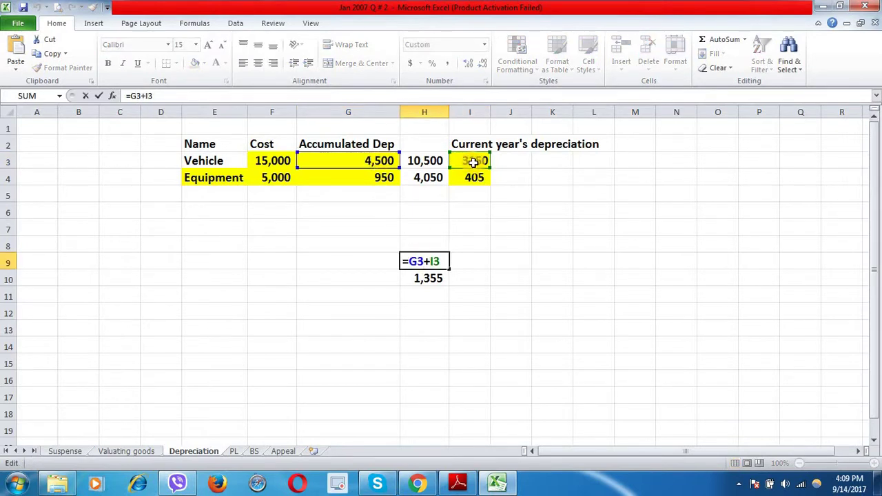
{"action": "key", "text": "Return"}
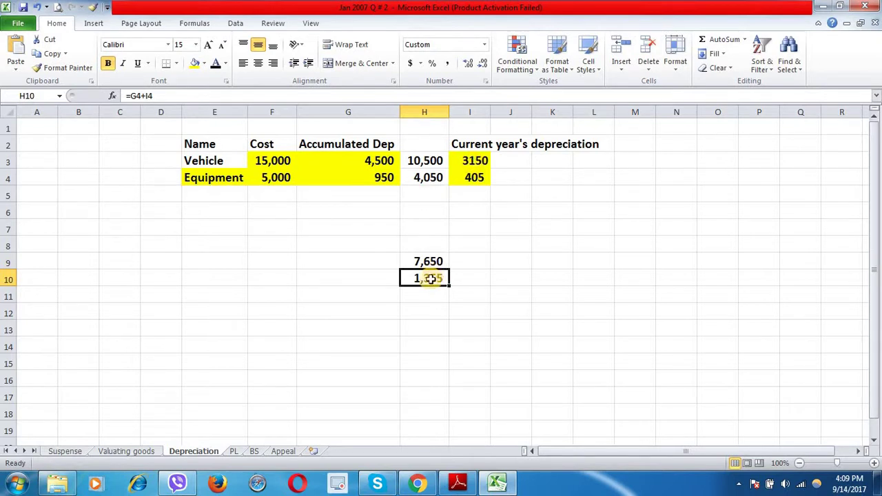
Fill the vehicle and equipment depreciation in G6 and G7 of the BS sheet yellow and check the vehicle's NBV formula.
{"action": "left_click", "coordinate": [255, 451]}
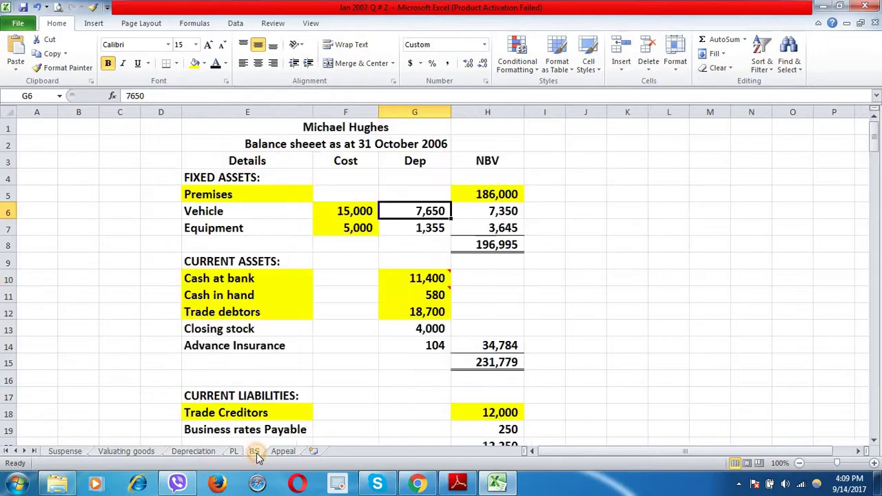
{"action": "left_click", "coordinate": [395, 228]}
{"action": "double_click", "coordinate": [471, 210]}
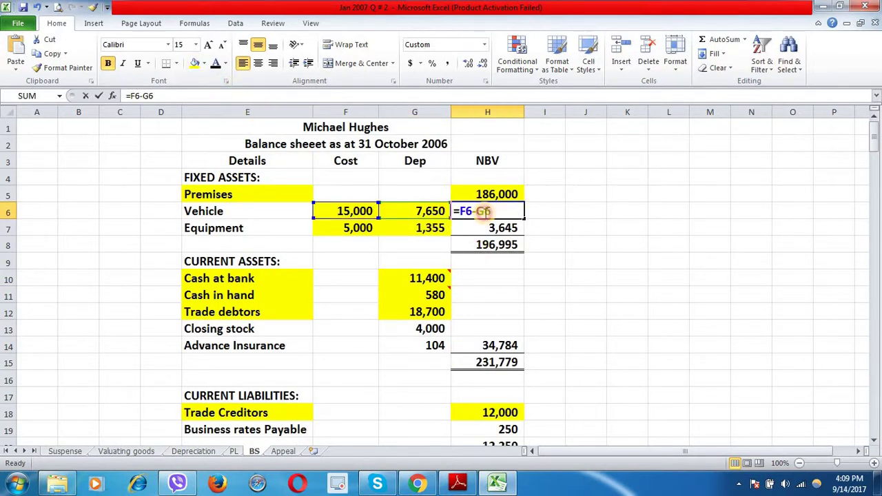
{"action": "key", "text": "Return"}
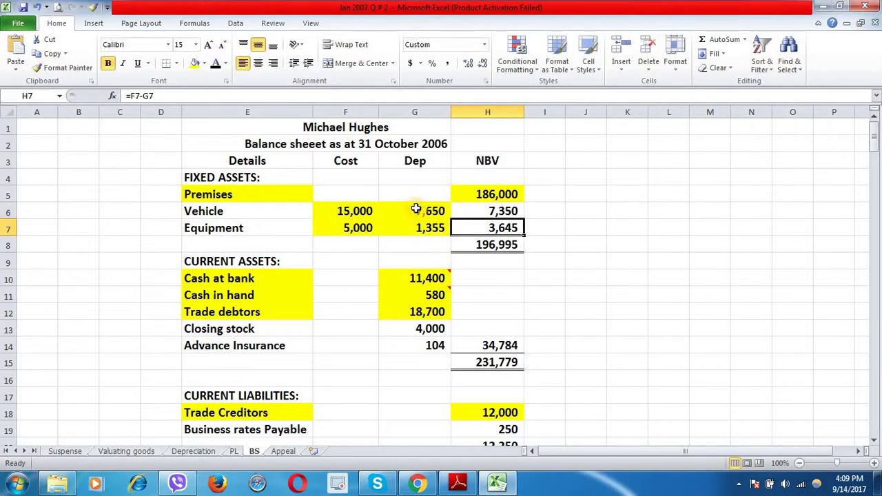
Fill the net book values in H6 and H7 and the vehicle and equipment labels in E6 and E7 yellow.
{"action": "left_click", "coordinate": [468, 211]}
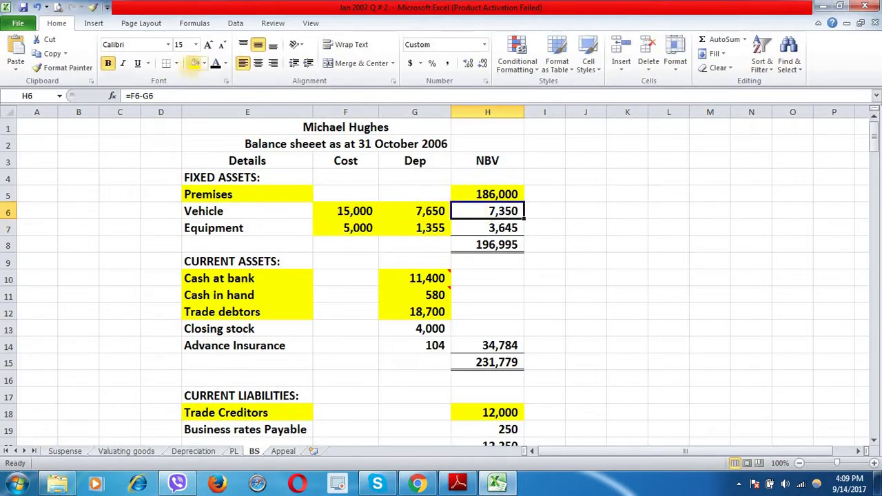
{"action": "left_click", "coordinate": [483, 227]}
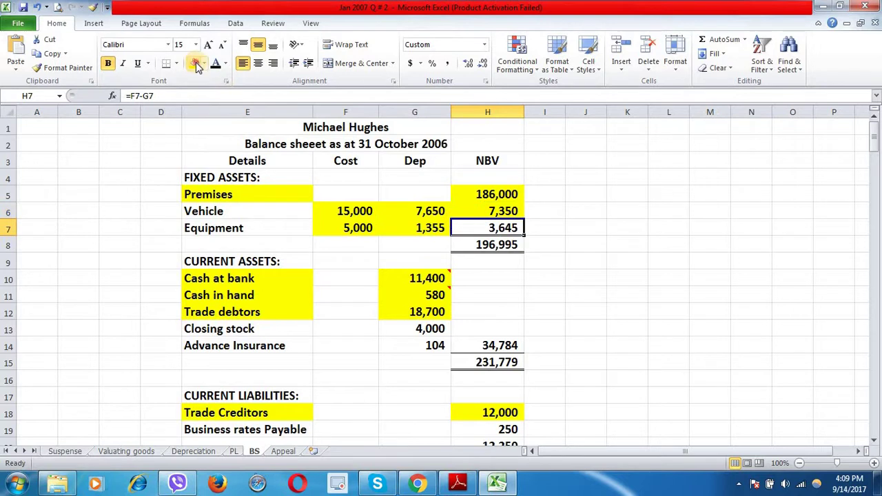
{"action": "left_click", "coordinate": [266, 207]}
{"action": "key", "text": "Down"}
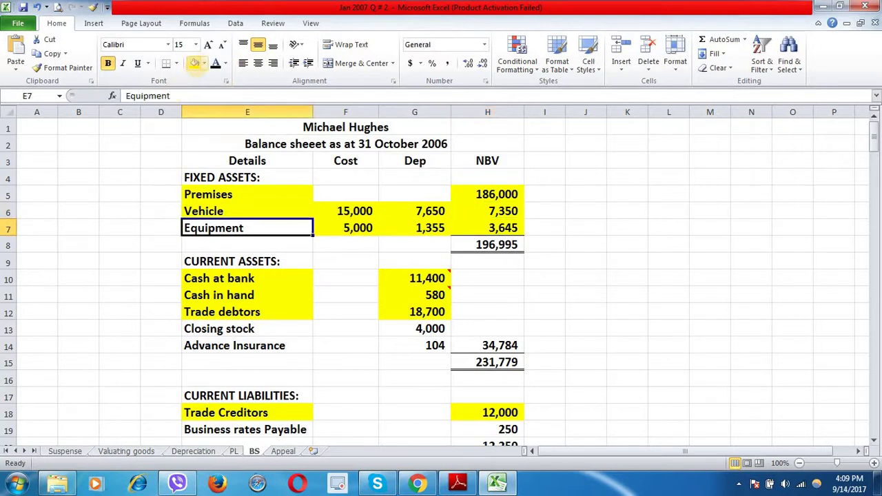
Check drawings in the question paper's trial balance and fill the drawings label in E25 of the BS sheet yellow.
{"action": "key", "text": "alt+Tab"}
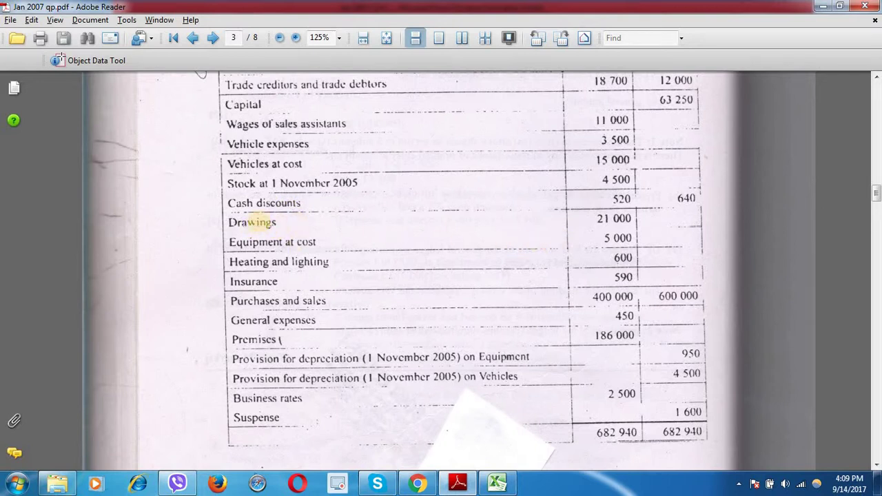
{"action": "key", "text": "alt+Tab"}
{"action": "key", "text": "Right"}
{"action": "key", "text": "Right"}
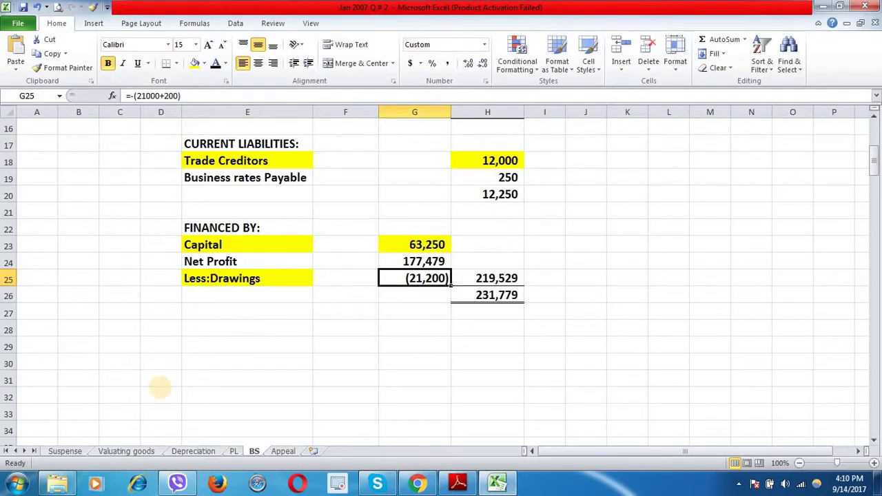
Check the drawings debit of 200 on the Suspense sheet and fill the drawings amount in G25 of the BS sheet yellow.
{"action": "left_click", "coordinate": [67, 449]}
{"action": "left_click", "coordinate": [268, 176]}
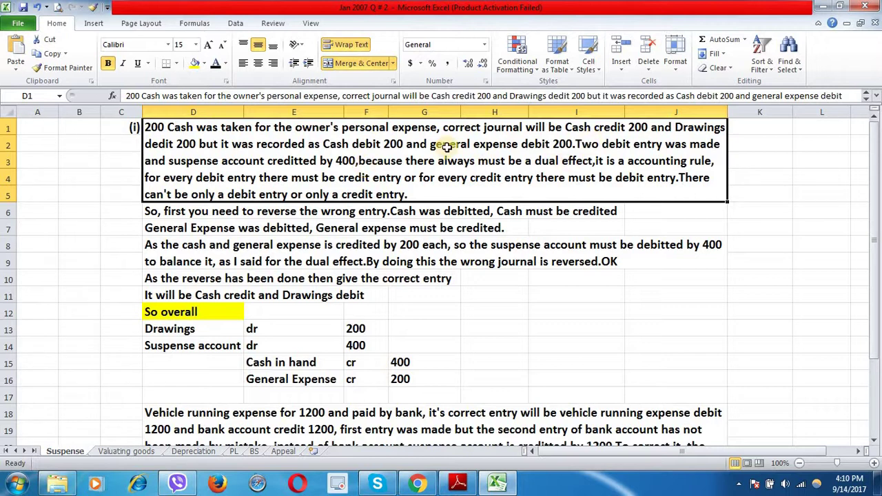
{"action": "left_click", "coordinate": [239, 329]}
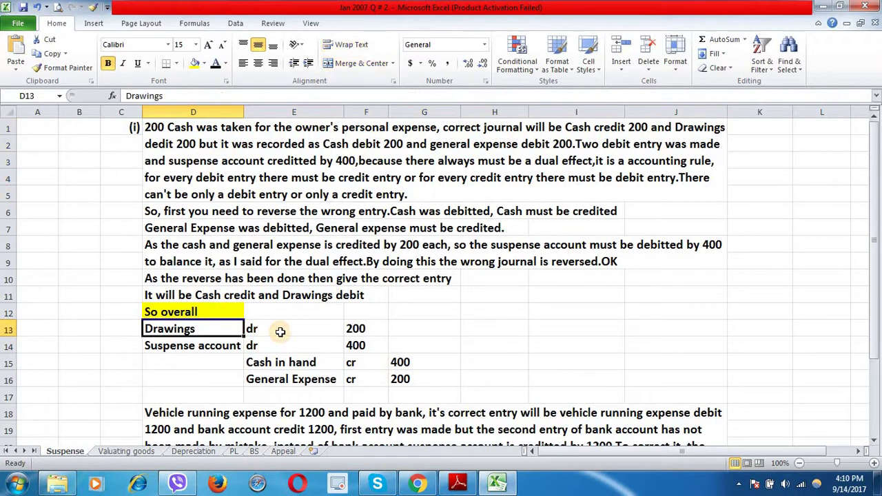
{"action": "left_click", "coordinate": [268, 333]}
{"action": "left_click", "coordinate": [350, 329]}
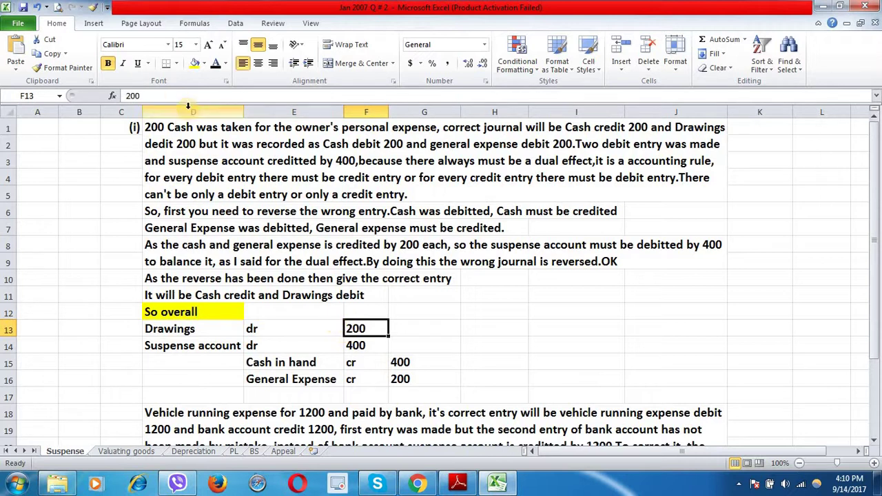
{"action": "left_click", "coordinate": [253, 451]}
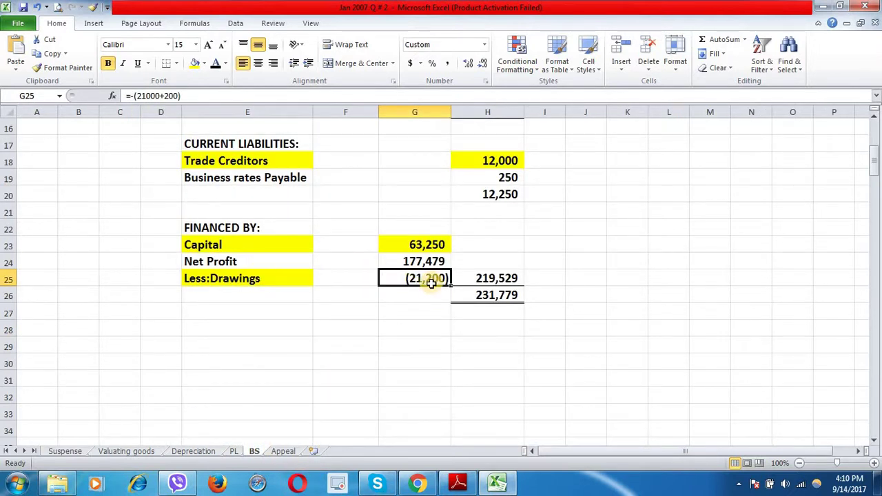
{"action": "left_click", "coordinate": [199, 62]}
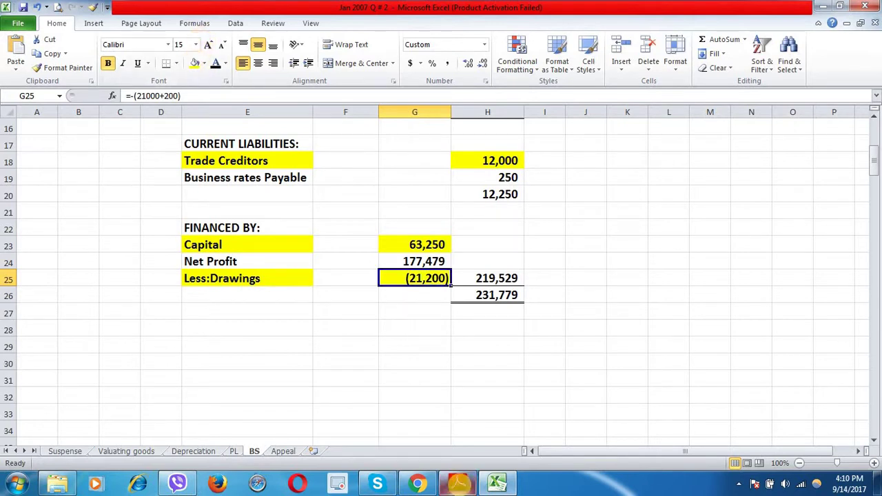
Compare insurance in the question paper's trial balance with the adjusted insurance expense in D19 of the PL sheet.
{"action": "left_click", "coordinate": [461, 488]}
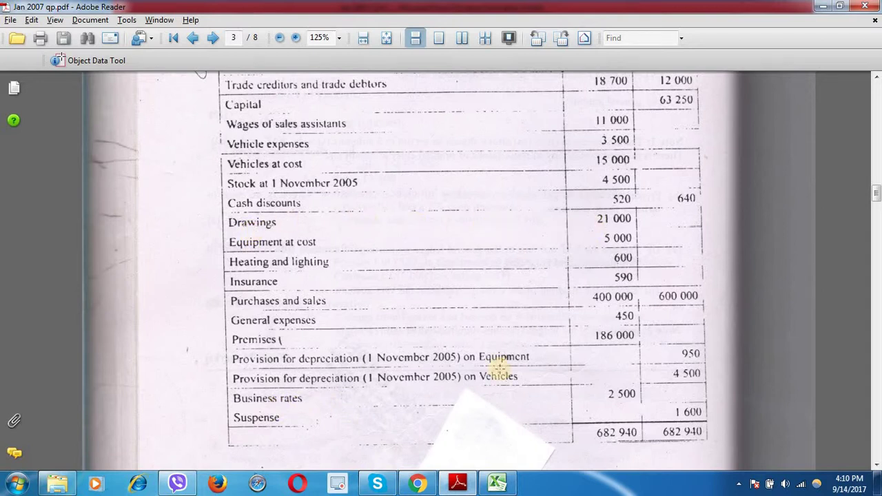
{"action": "left_click", "coordinate": [499, 487]}
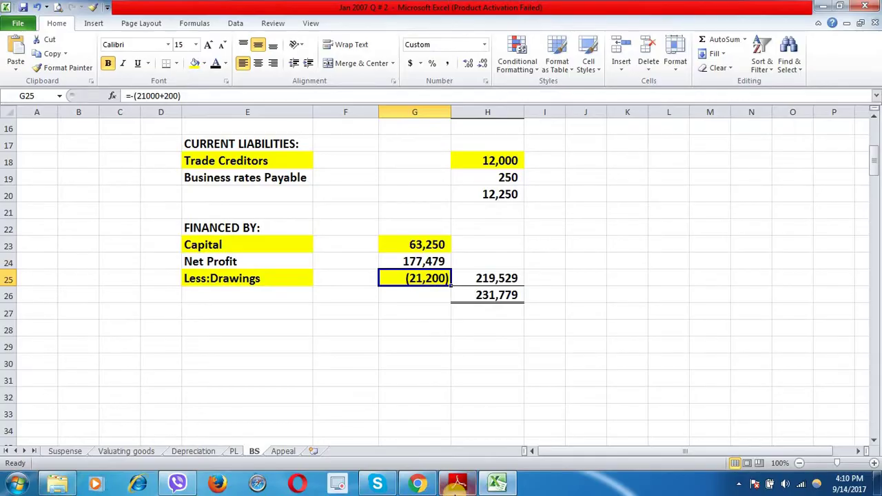
{"action": "left_click", "coordinate": [458, 485]}
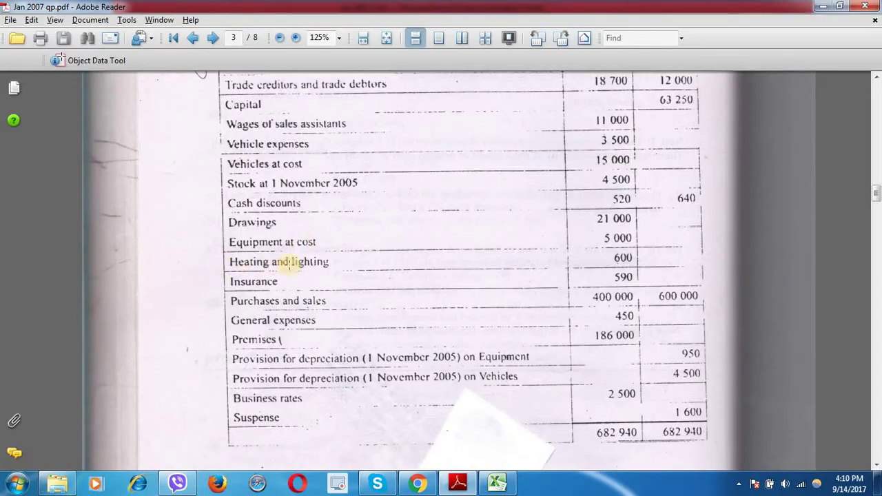
{"action": "scroll", "coordinate": [315, 289], "scroll_direction": "down", "scroll_amount": 1}
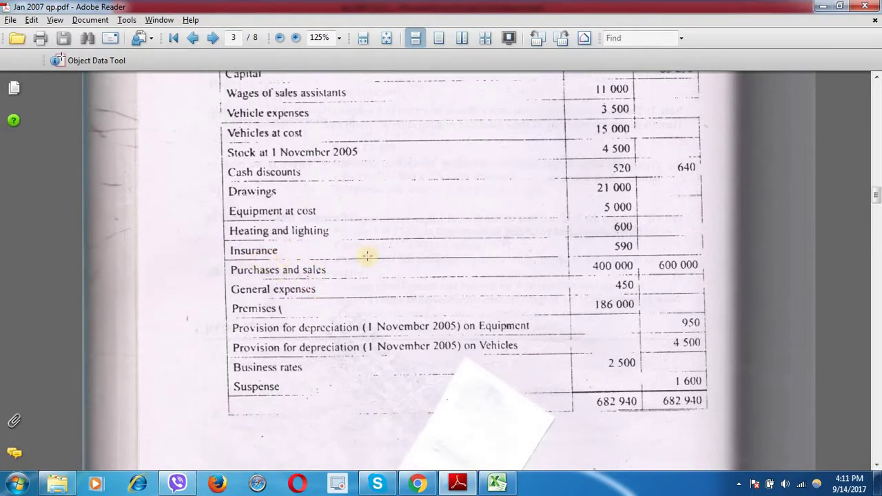
{"action": "left_click", "coordinate": [483, 487]}
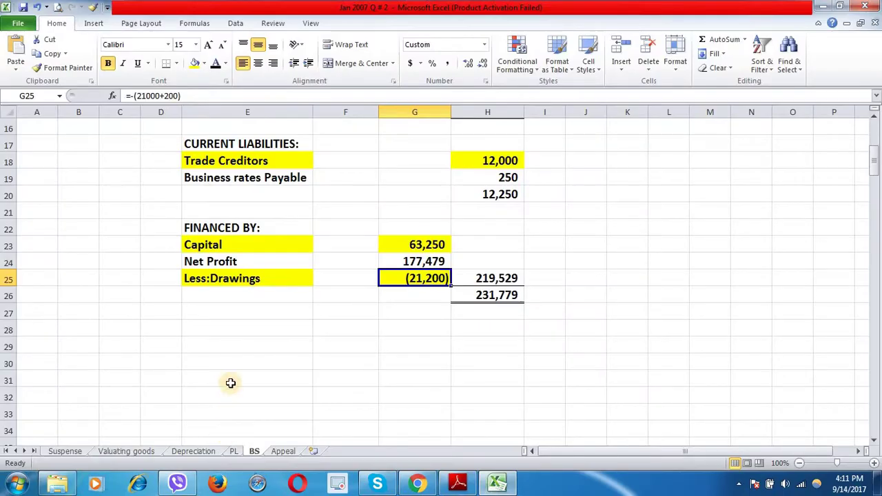
{"action": "scroll", "coordinate": [226, 368], "scroll_direction": "up", "scroll_amount": 3}
{"action": "key", "text": "ctrl+Page_Up"}
{"action": "left_click", "coordinate": [165, 228]}
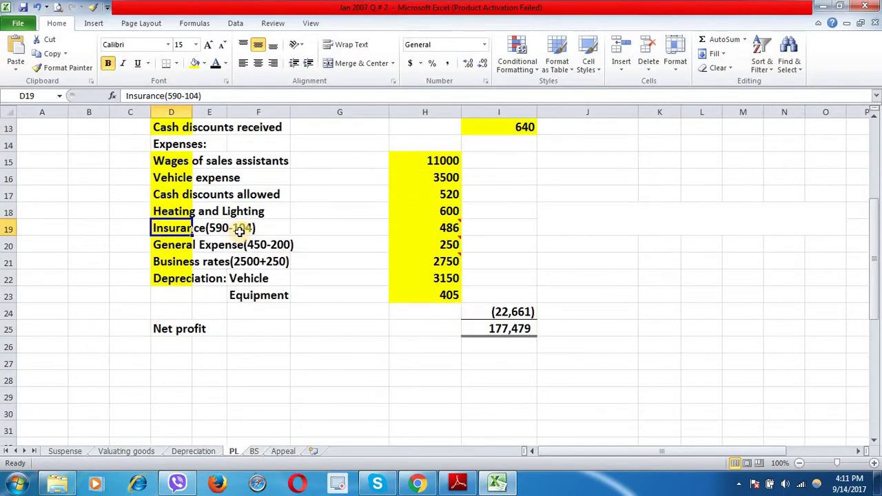
{"action": "left_click", "coordinate": [242, 232]}
{"action": "left_click", "coordinate": [182, 229]}
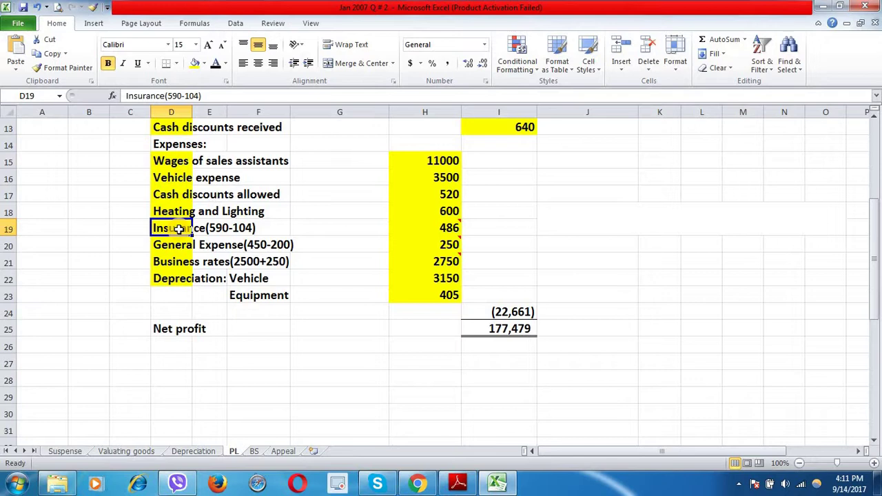
Fill the advance insurance label in E14 and its amount in G14 of the BS sheet yellow.
{"action": "left_click", "coordinate": [254, 451]}
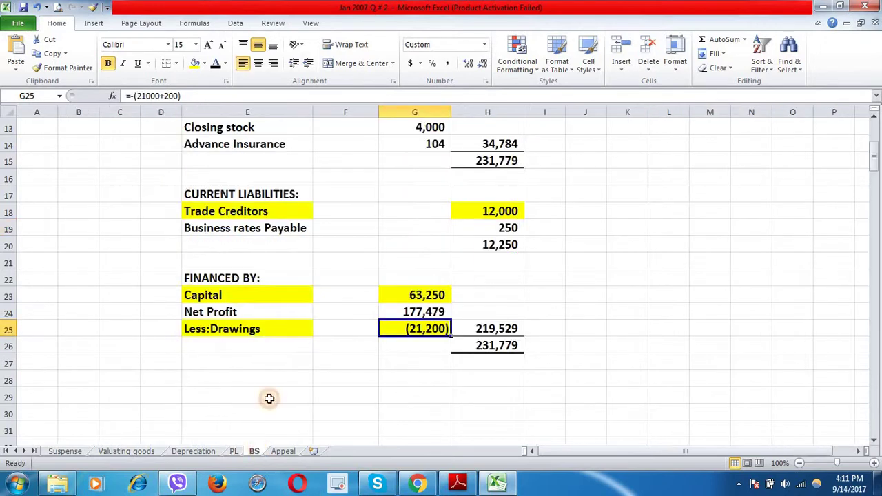
{"action": "scroll", "coordinate": [267, 358], "scroll_direction": "up", "scroll_amount": 2}
{"action": "left_click", "coordinate": [268, 244]}
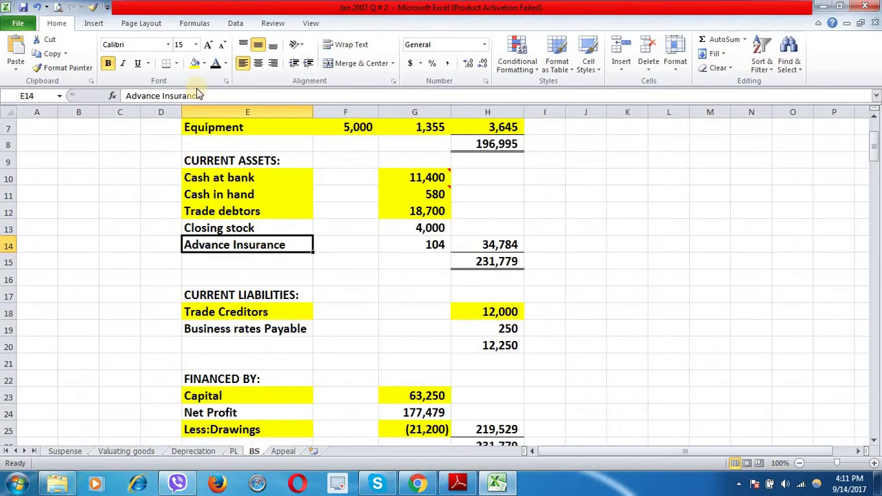
{"action": "left_click", "coordinate": [195, 63]}
{"action": "left_click", "coordinate": [396, 242]}
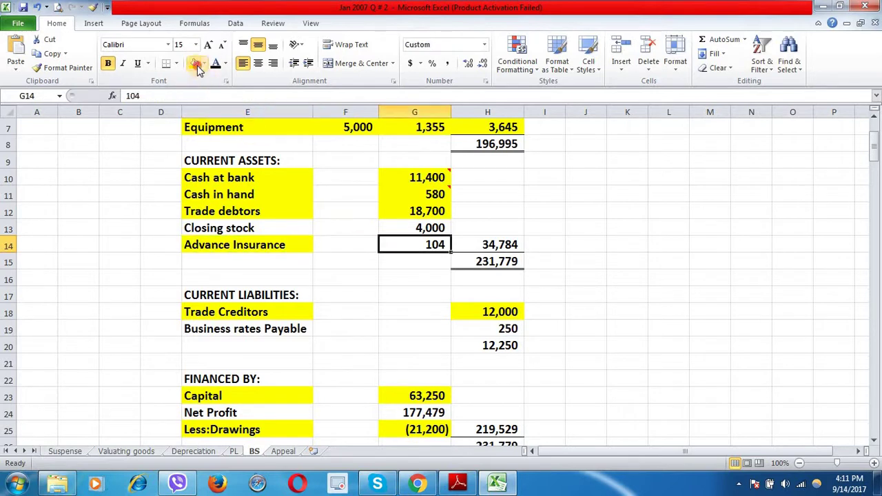
{"action": "left_click", "coordinate": [197, 63]}
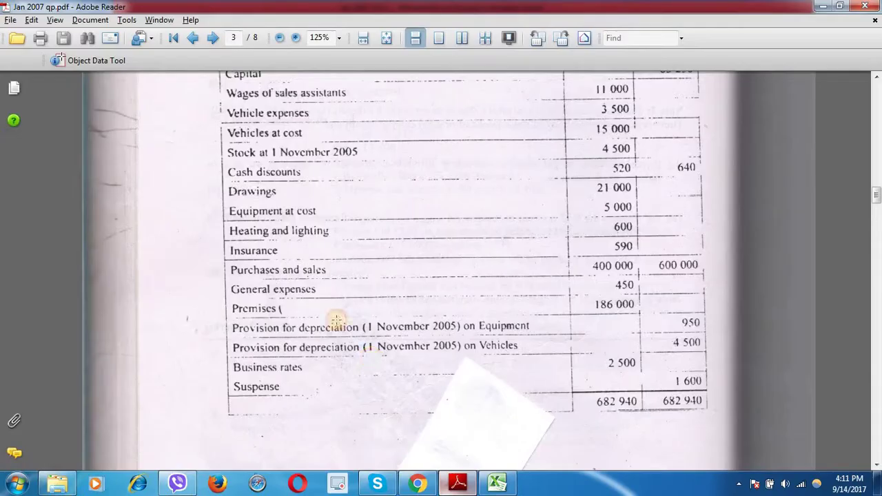
Check business rates in the trial balance and examine the business rates adjustment in row 21 of the PL sheet.
{"action": "left_click", "coordinate": [458, 484]}
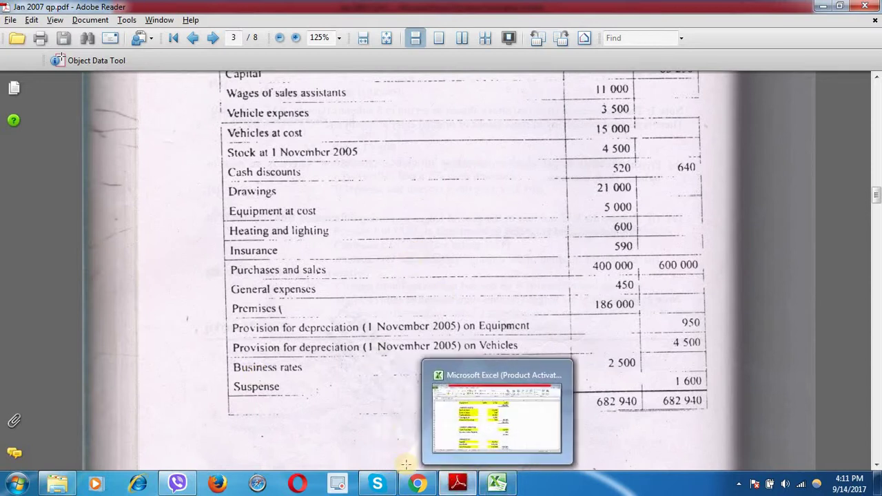
{"action": "left_click", "coordinate": [496, 484]}
{"action": "left_click", "coordinate": [233, 451]}
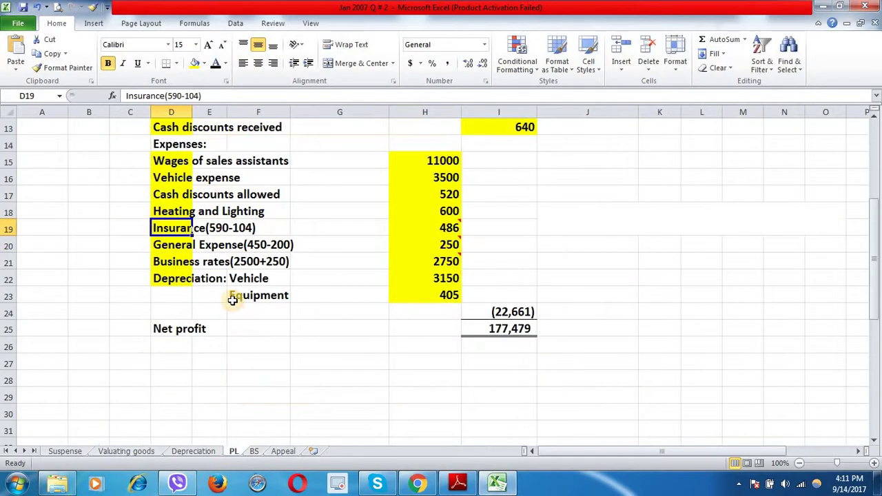
{"action": "scroll", "coordinate": [276, 248], "scroll_direction": "down", "scroll_amount": 1}
{"action": "key", "text": "Down"}
{"action": "key", "text": "Down"}
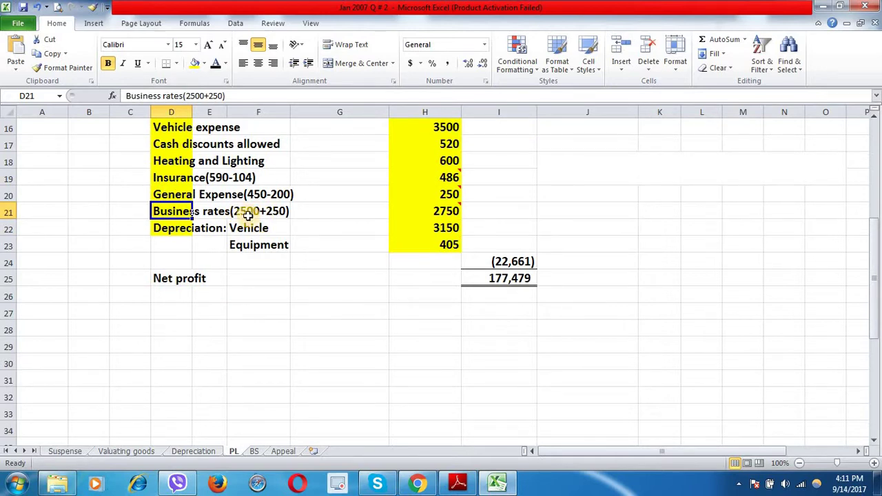
{"action": "left_click", "coordinate": [288, 216]}
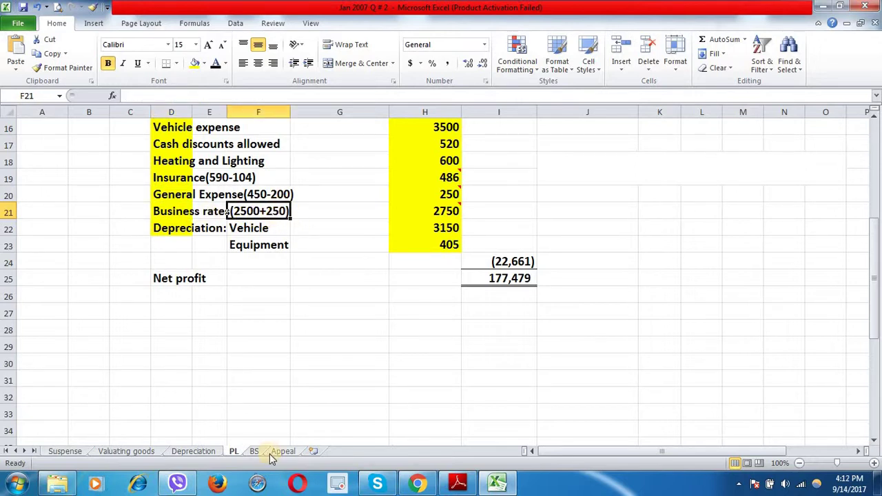
Fill the business rates payable label in E19 and its amount in H19 of the BS sheet yellow.
{"action": "left_click", "coordinate": [254, 451]}
{"action": "left_click", "coordinate": [235, 333]}
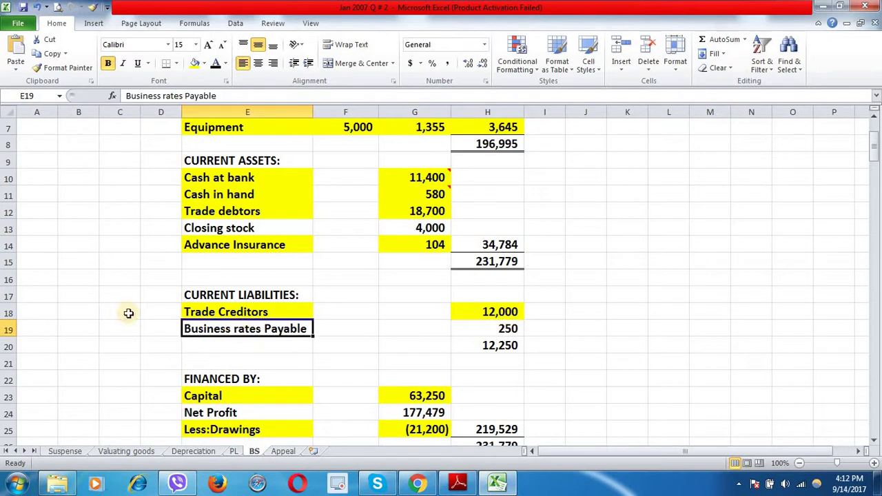
{"action": "left_click", "coordinate": [194, 64]}
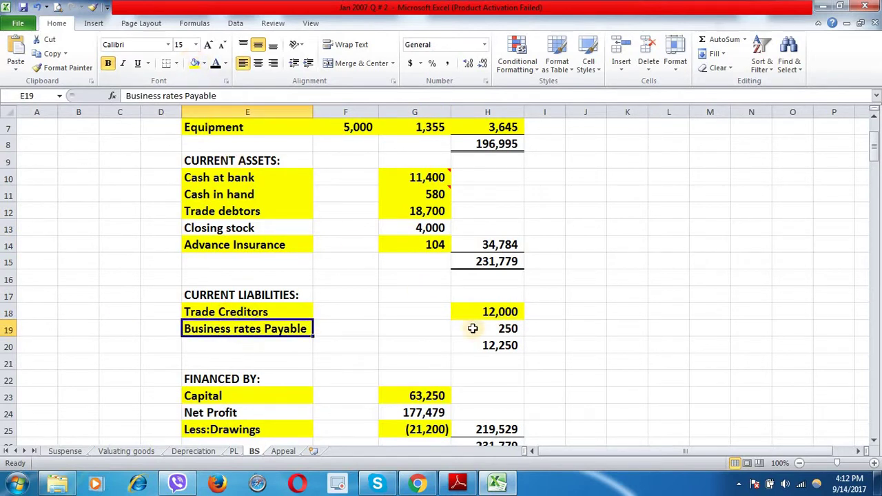
{"action": "left_click", "coordinate": [485, 328]}
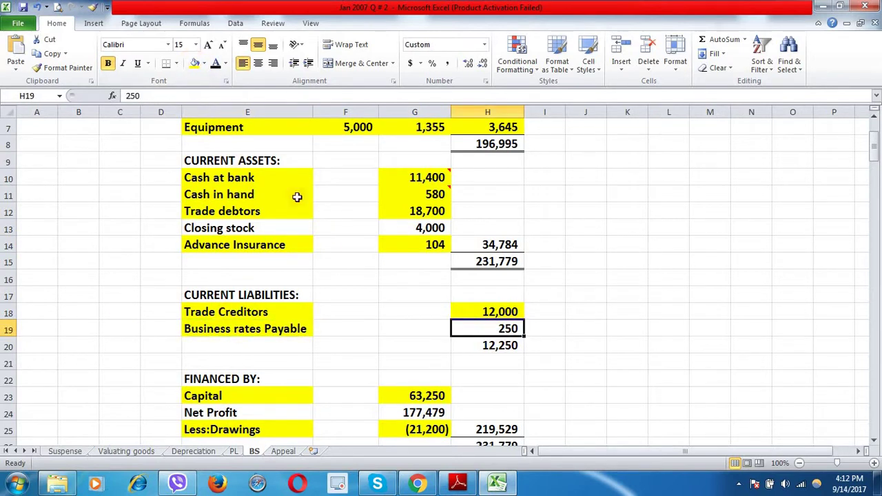
{"action": "left_click", "coordinate": [195, 64]}
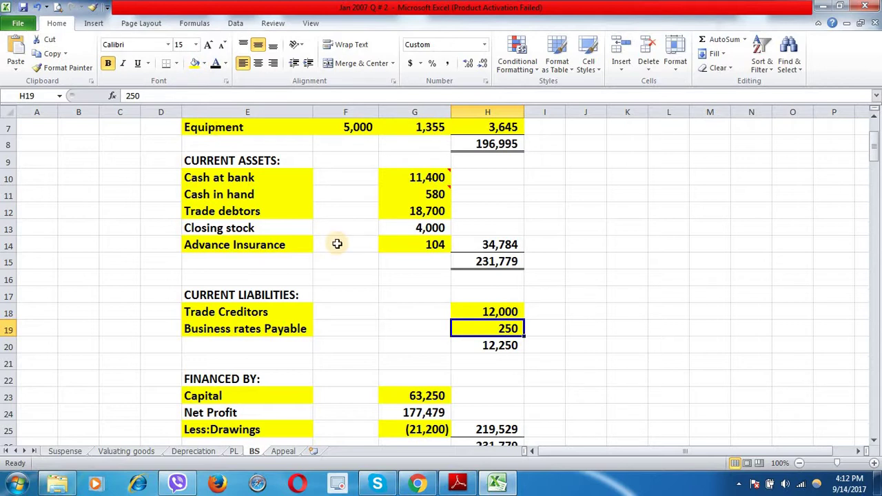
Check closing stock on the PL sheet and fill its label in E13 and amount in G13 of the BS sheet yellow.
{"action": "scroll", "coordinate": [344, 293], "scroll_direction": "up", "scroll_amount": 2}
{"action": "left_click", "coordinate": [311, 326]}
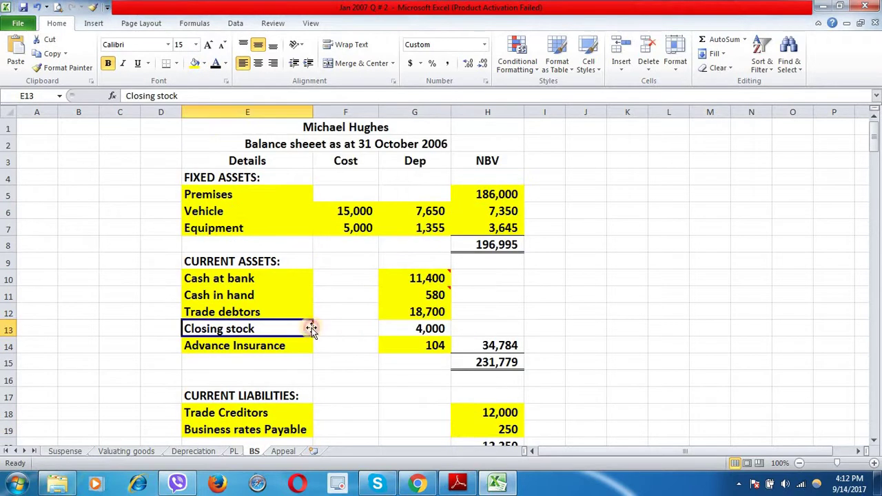
{"action": "left_click", "coordinate": [234, 451]}
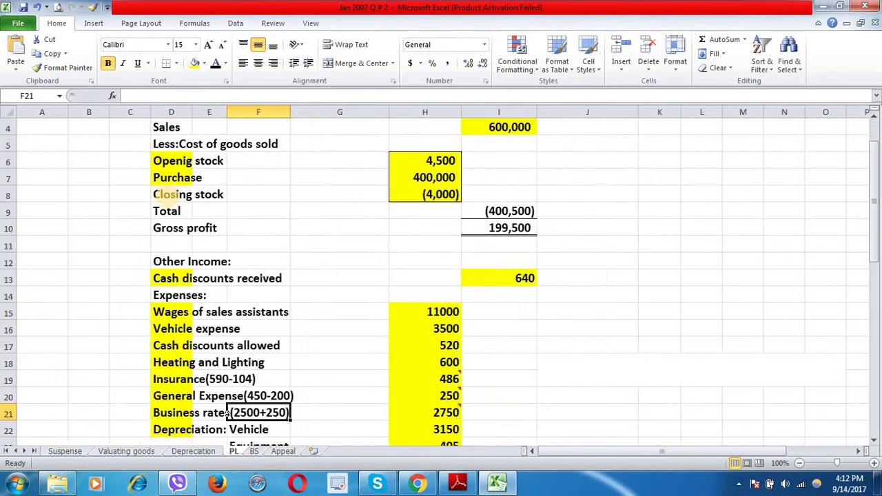
{"action": "left_click", "coordinate": [173, 194]}
{"action": "left_click", "coordinate": [439, 189]}
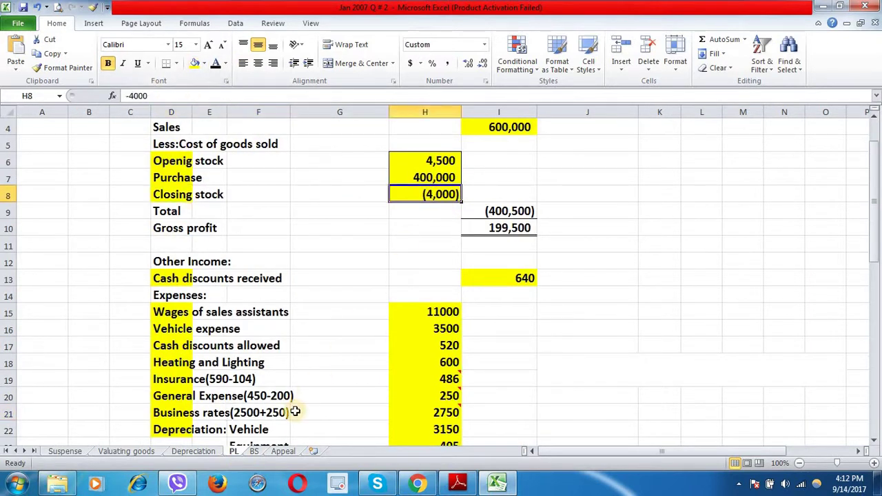
{"action": "left_click", "coordinate": [255, 451]}
{"action": "key", "text": "Right"}
{"action": "key", "text": "Right"}
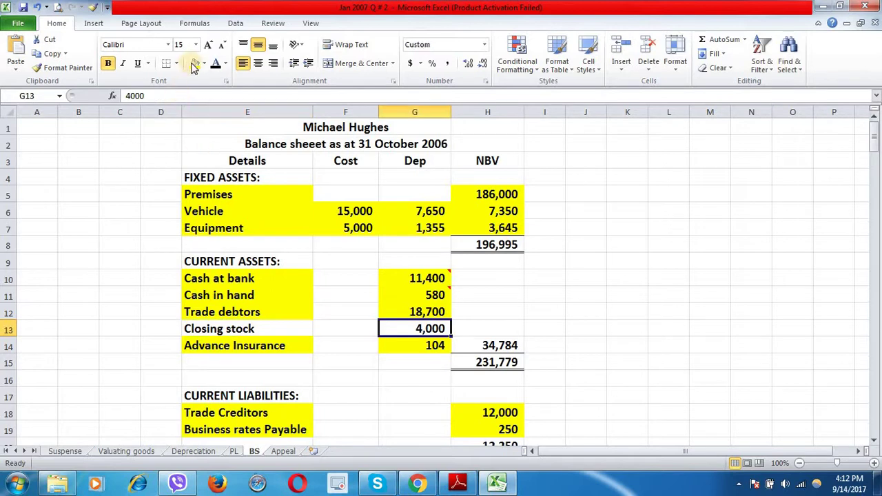
{"action": "left_click", "coordinate": [213, 324]}
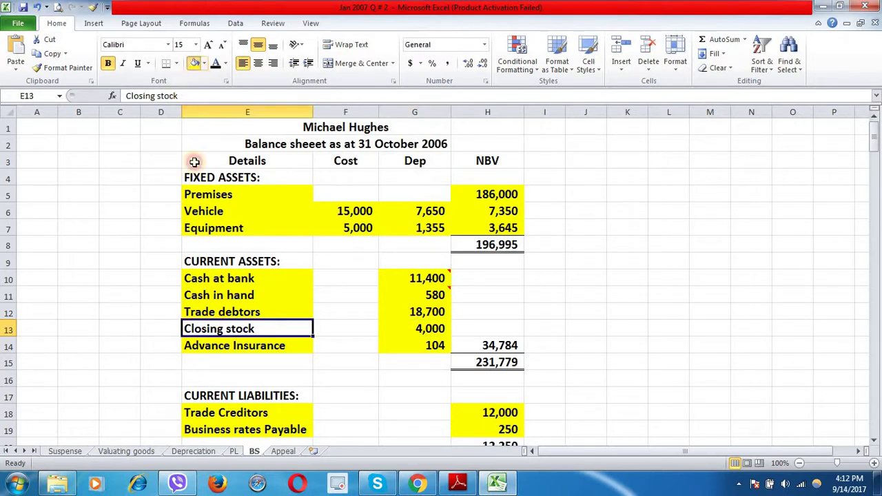
Check the net profit in G24 of the BS sheet against the PL sheet and fill the net profit in I25 there yellow.
{"action": "scroll", "coordinate": [421, 314], "scroll_direction": "down", "scroll_amount": 4}
{"action": "left_click", "coordinate": [421, 312]}
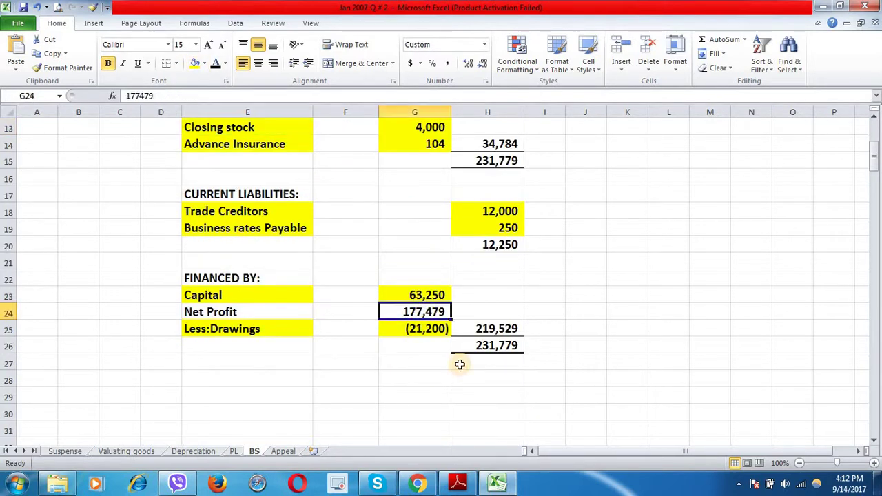
{"action": "left_click", "coordinate": [235, 451]}
{"action": "scroll", "coordinate": [344, 340], "scroll_direction": "down", "scroll_amount": 2}
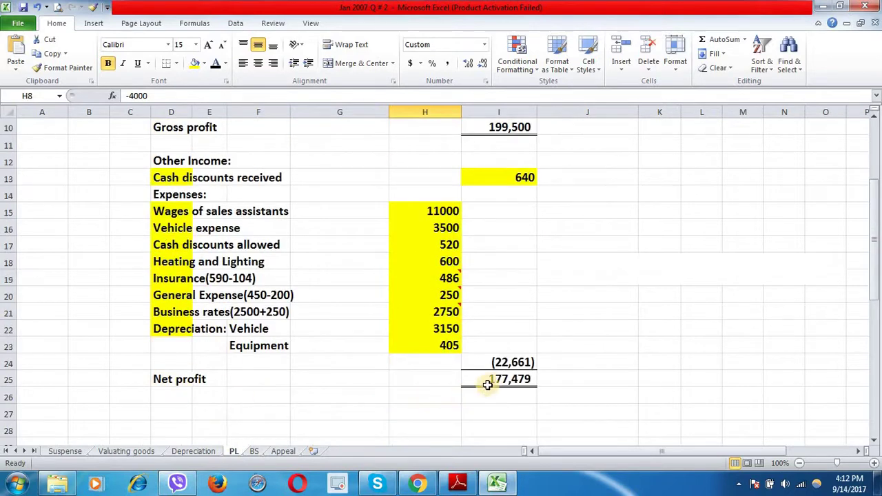
{"action": "left_click", "coordinate": [468, 379]}
{"action": "left_click", "coordinate": [195, 63]}
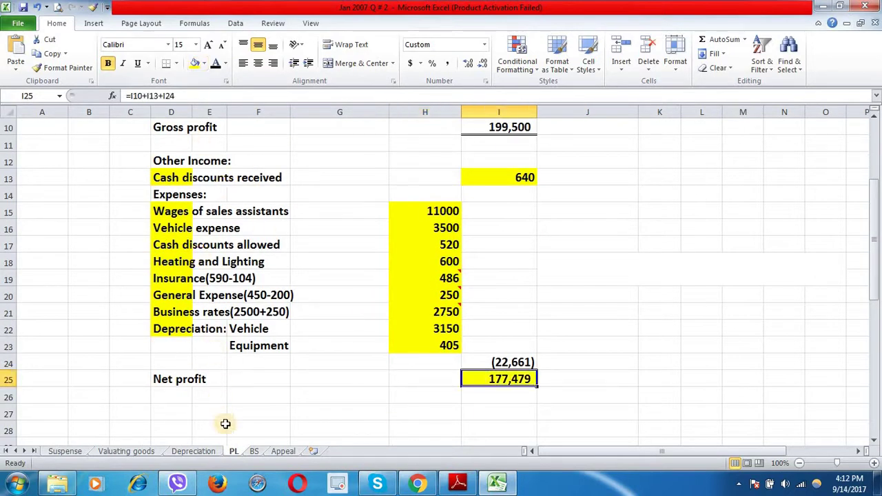
Fill the net profit label in E24 and its amount in G24 of the BS sheet yellow.
{"action": "left_click", "coordinate": [254, 451]}
{"action": "left_click", "coordinate": [235, 311]}
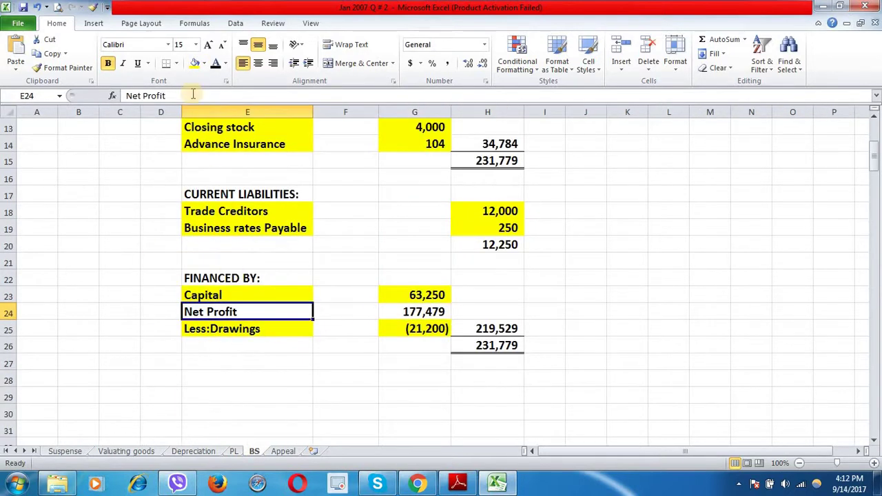
{"action": "left_click", "coordinate": [195, 64]}
{"action": "left_click", "coordinate": [394, 312]}
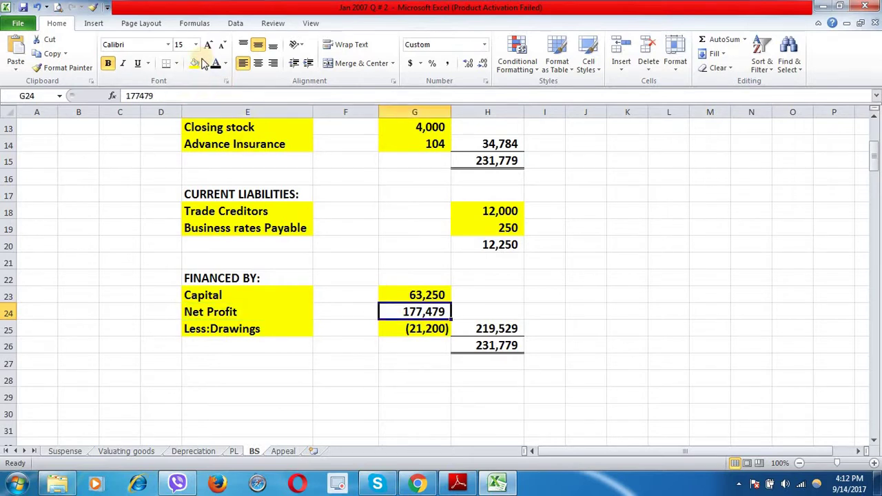
{"action": "left_click", "coordinate": [196, 66]}
Check the formulas behind the fixed assets total in H8 and the current assets total in H14.
{"action": "scroll", "coordinate": [351, 232], "scroll_direction": "up", "scroll_amount": 4}
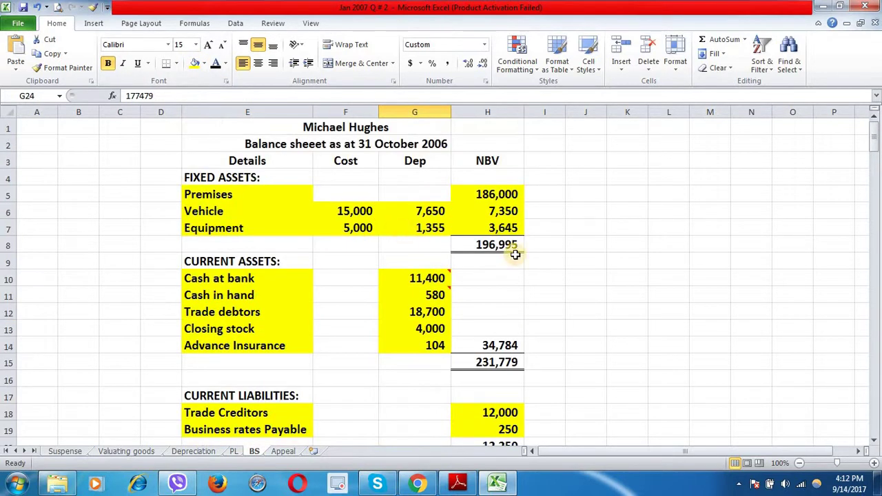
{"action": "double_click", "coordinate": [506, 244]}
{"action": "key", "text": "Return"}
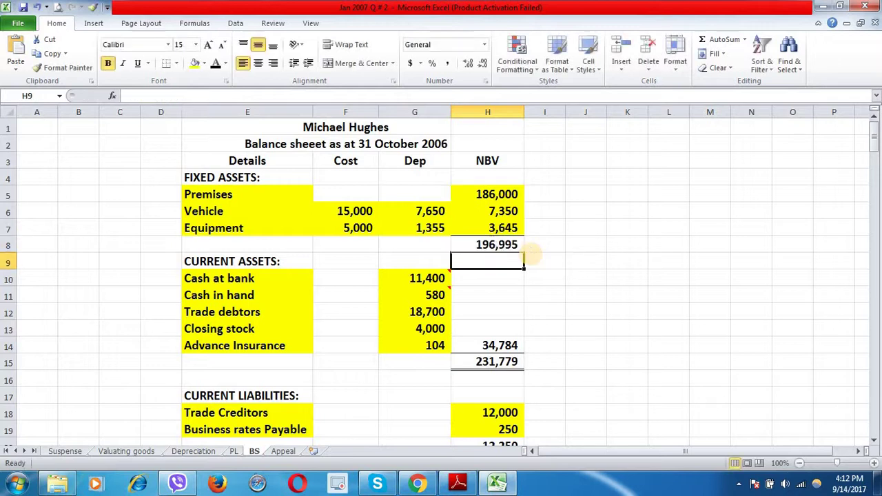
{"action": "scroll", "coordinate": [532, 255], "scroll_direction": "down", "scroll_amount": 1}
{"action": "double_click", "coordinate": [514, 295]}
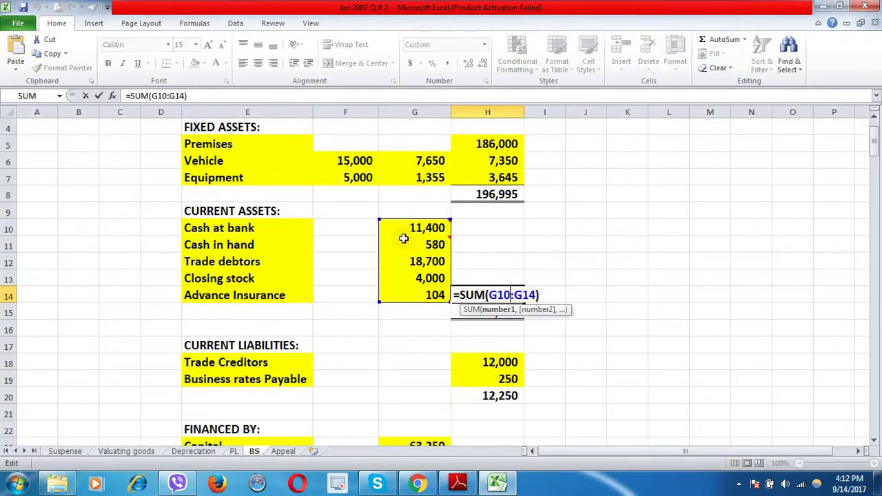
{"action": "key", "text": "Return"}
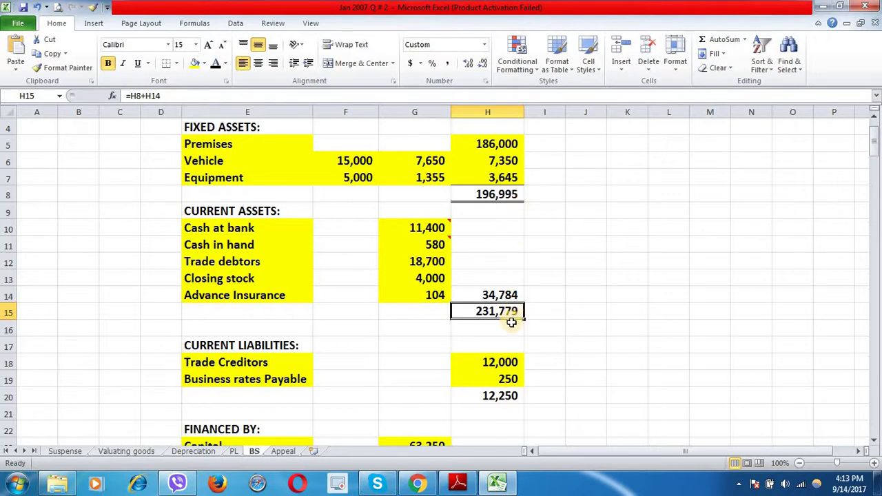
Check which cells the current liabilities total in H20 adds up.
{"action": "scroll", "coordinate": [456, 256], "scroll_direction": "down", "scroll_amount": 2}
{"action": "left_click", "coordinate": [487, 295]}
{"action": "key", "text": "alt+equal"}
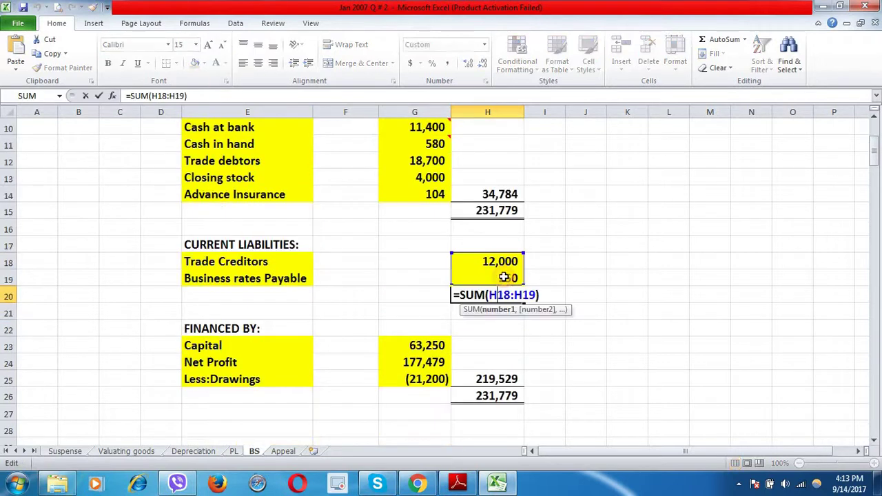
{"action": "key", "text": "Return"}
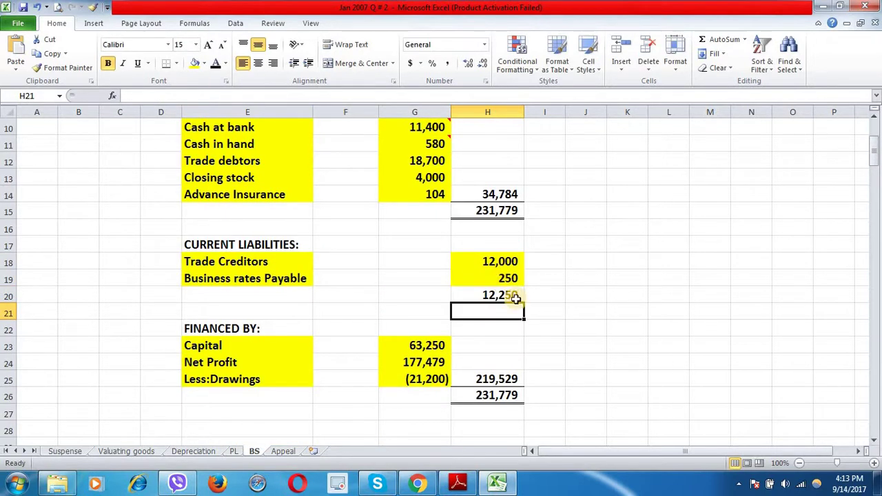
Check the financed-by subtotal in H25 against the capital, net profit and drawings amounts in G23:G25.
{"action": "scroll", "coordinate": [360, 232], "scroll_direction": "down", "scroll_amount": 2}
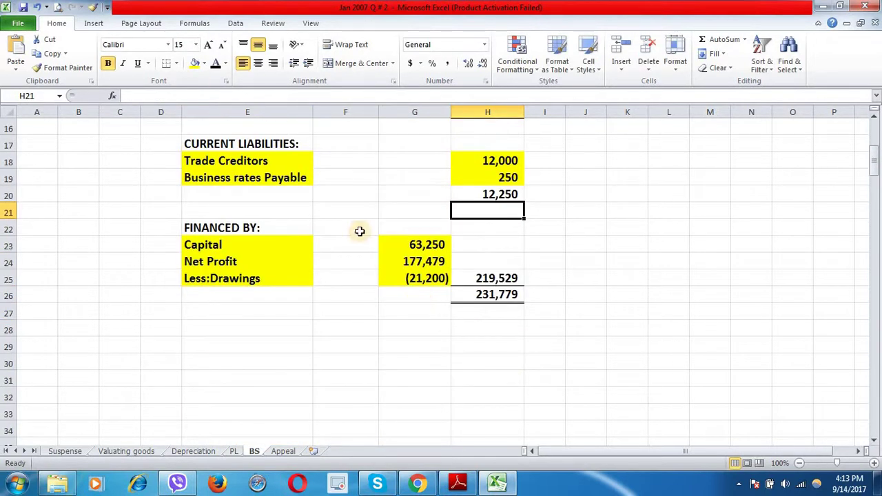
{"action": "left_click", "coordinate": [495, 281]}
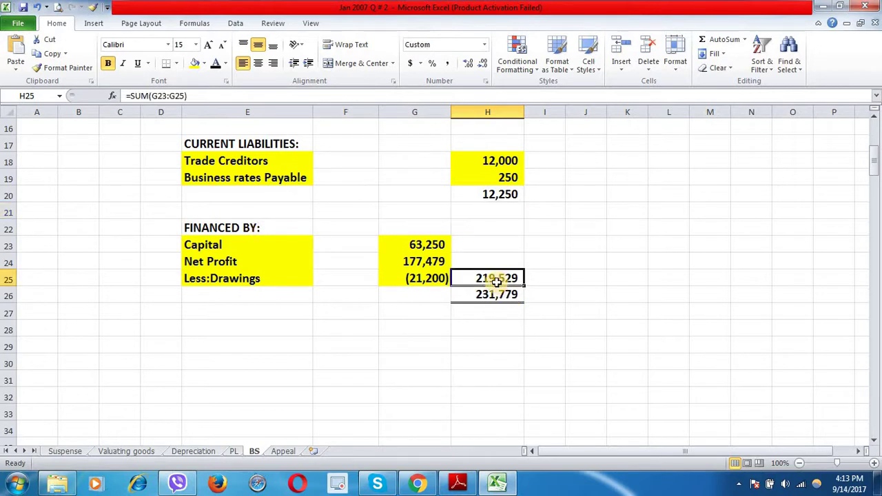
{"action": "left_click", "coordinate": [412, 244]}
{"action": "left_click", "coordinate": [412, 260]}
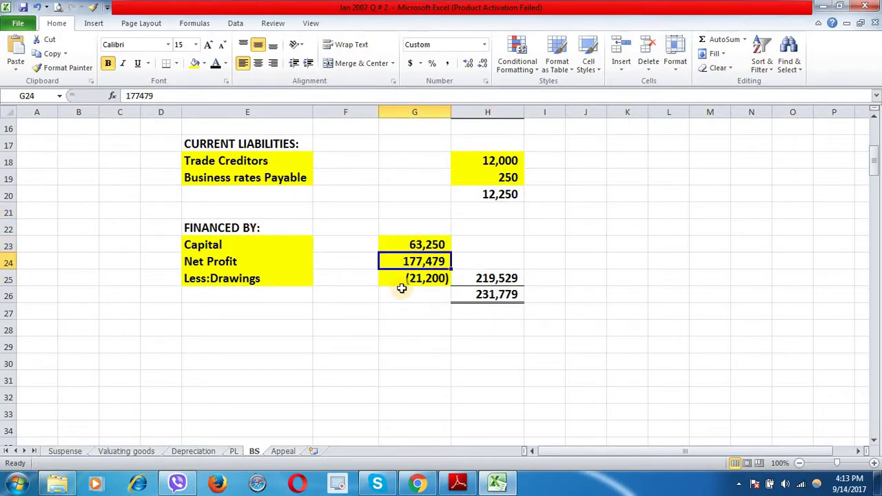
{"action": "left_click", "coordinate": [403, 281]}
{"action": "double_click", "coordinate": [503, 280]}
{"action": "key", "text": "Escape"}
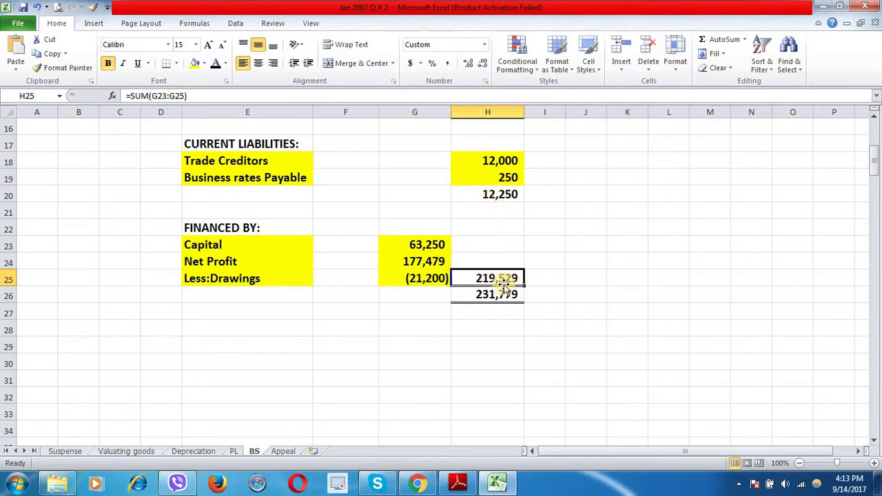
Fill the two balance sheet grand totals in H26 and H15 yellow.
{"action": "left_click", "coordinate": [514, 298]}
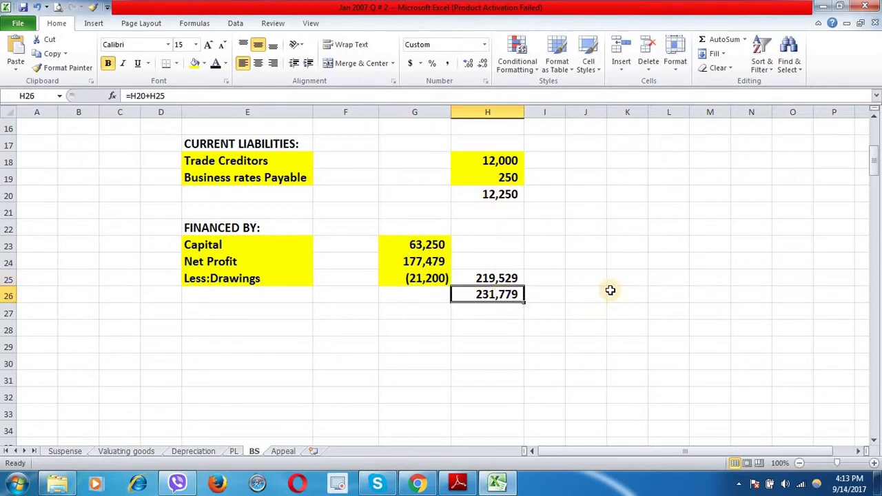
{"action": "left_click", "coordinate": [195, 63]}
{"action": "scroll", "coordinate": [493, 226], "scroll_direction": "up", "scroll_amount": 2}
{"action": "left_click", "coordinate": [496, 211]}
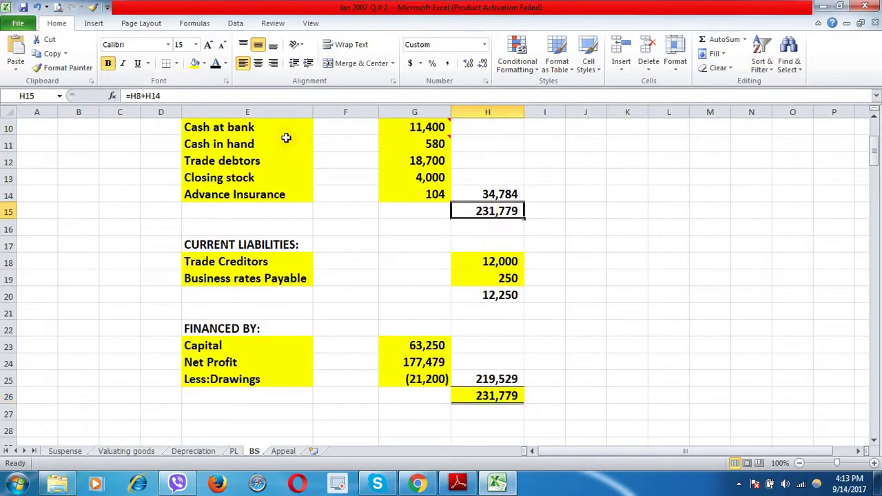
{"action": "left_click", "coordinate": [195, 63]}
Look over the whole highlighted balance sheet and switch to the Appeal sheet.
{"action": "scroll", "coordinate": [443, 288], "scroll_direction": "up", "scroll_amount": 3}
{"action": "scroll", "coordinate": [443, 288], "scroll_direction": "down", "scroll_amount": 5}
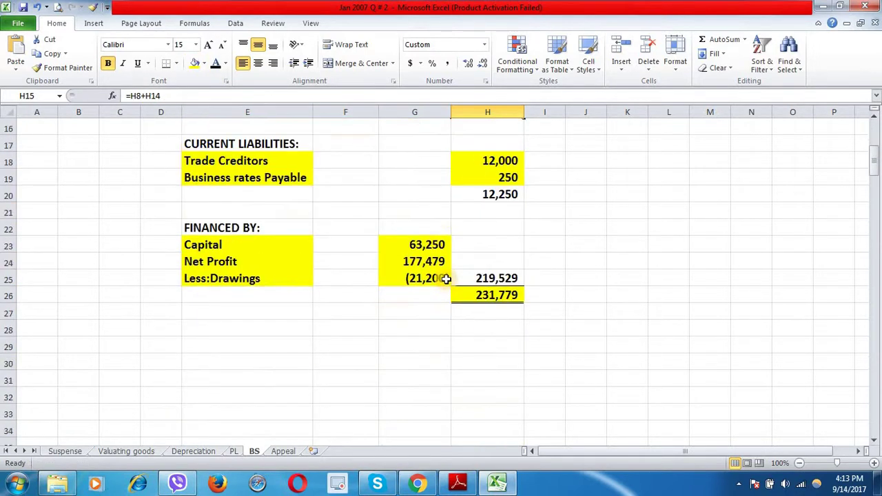
{"action": "scroll", "coordinate": [448, 278], "scroll_direction": "up", "scroll_amount": 5}
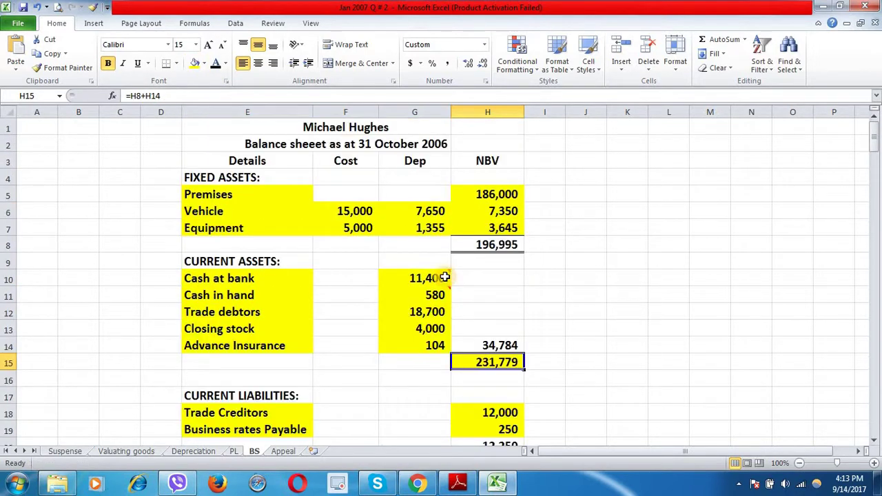
{"action": "left_click", "coordinate": [283, 451]}
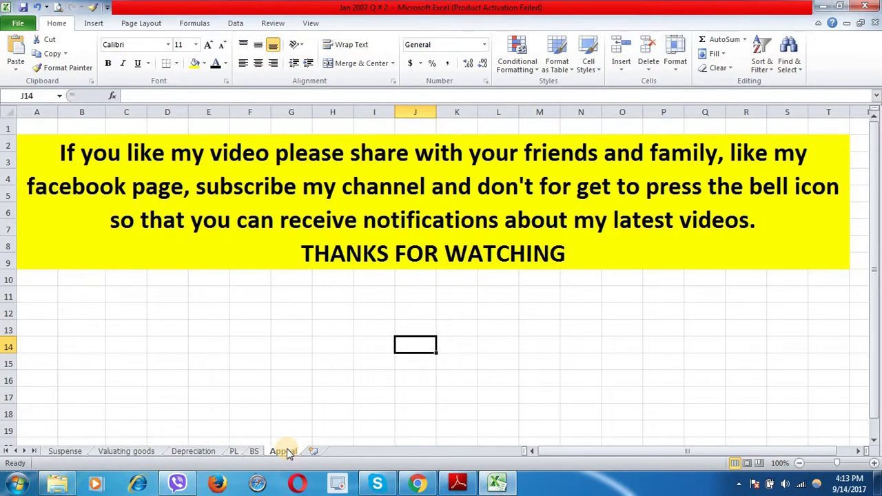